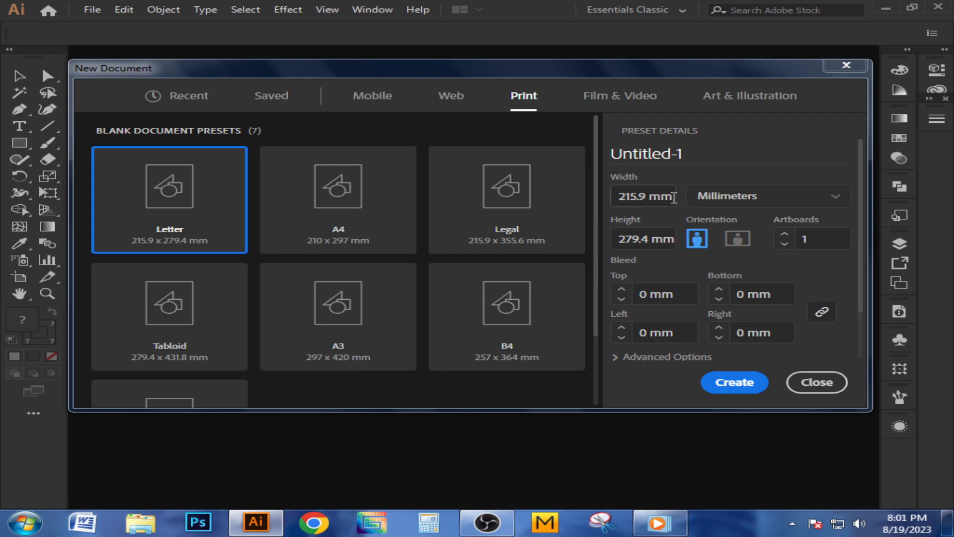
- Create a new print document in centimetres, 20 cm wide and 20 cm high, with CMYK colour mode
{"action": "left_click", "coordinate": [745, 196]}
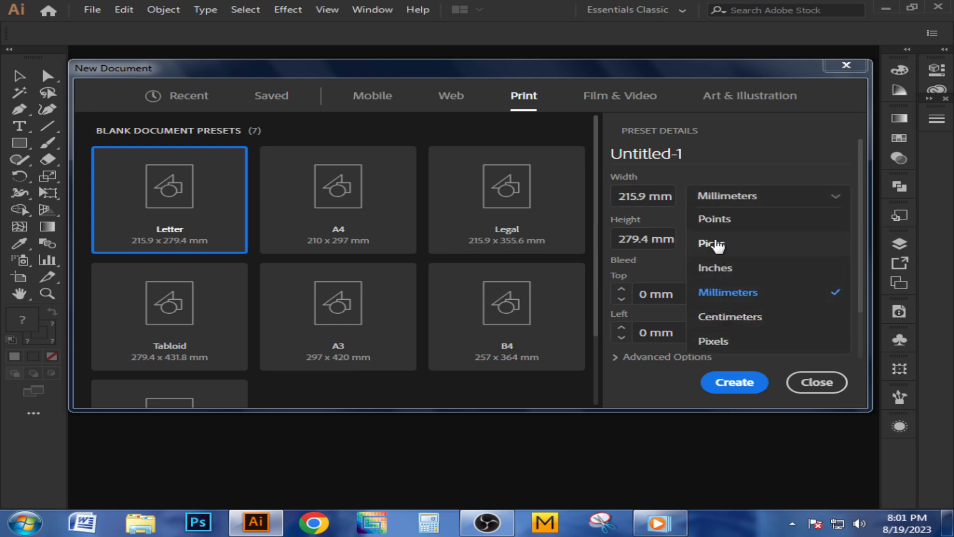
{"action": "left_click", "coordinate": [727, 317]}
{"action": "left_click", "coordinate": [665, 197]}
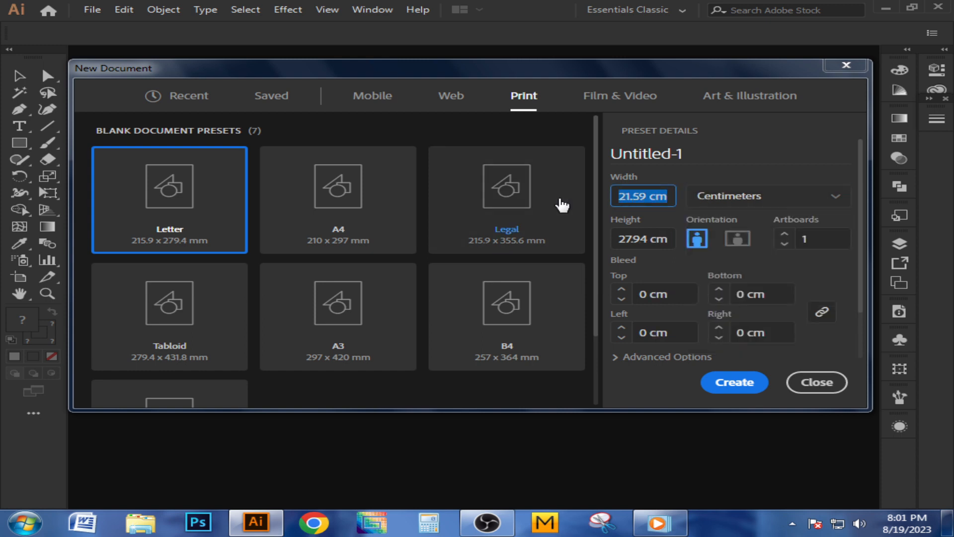
{"action": "type", "text": "20"}
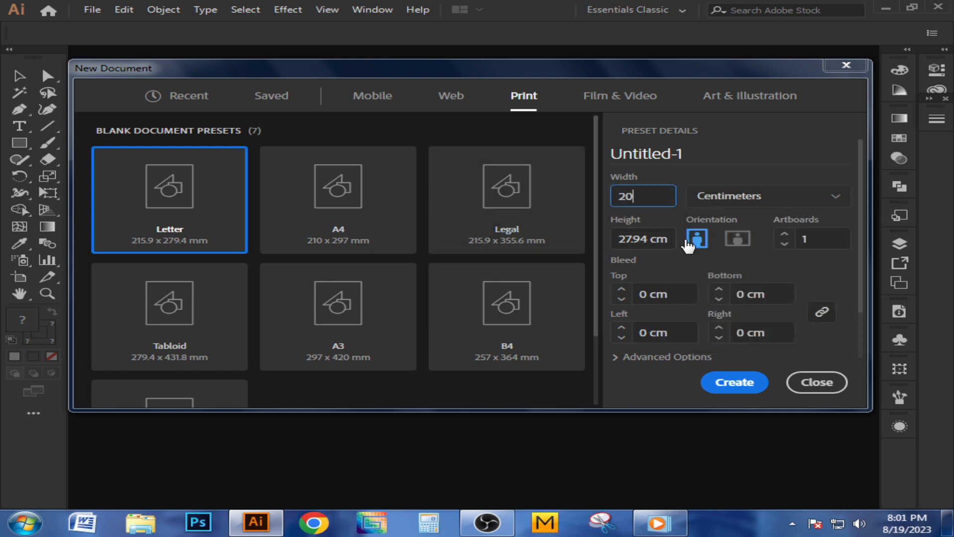
{"action": "key", "text": "Tab"}
{"action": "type", "text": "20"}
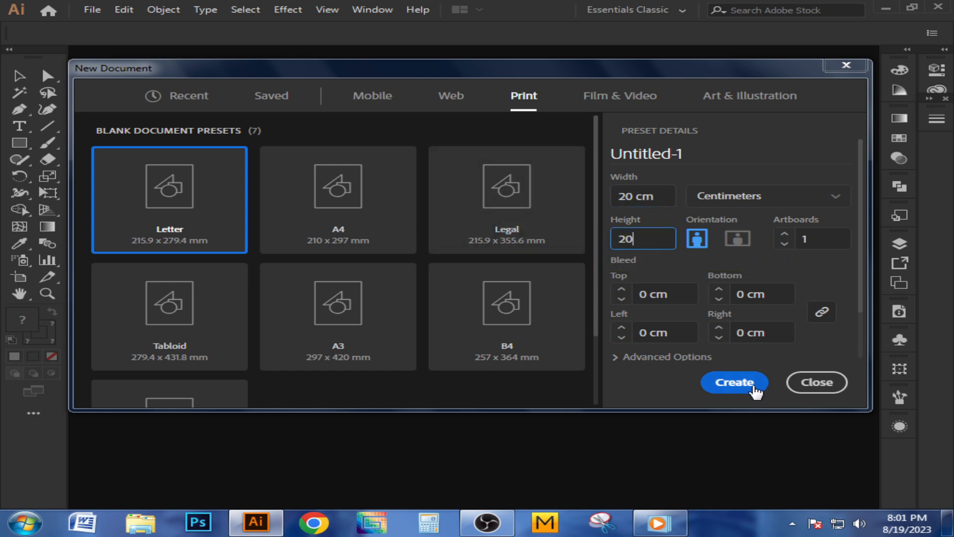
{"action": "left_click", "coordinate": [688, 357]}
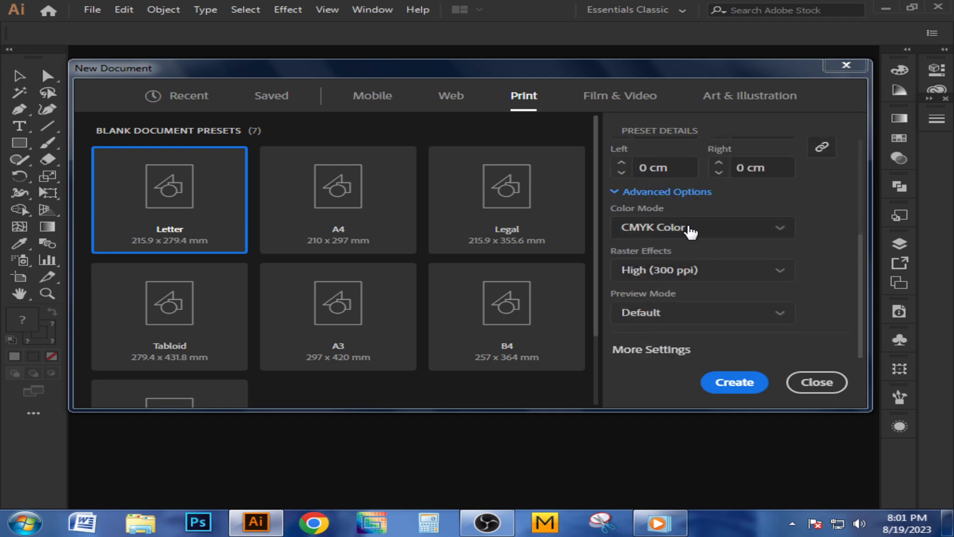
{"action": "left_click", "coordinate": [725, 388]}
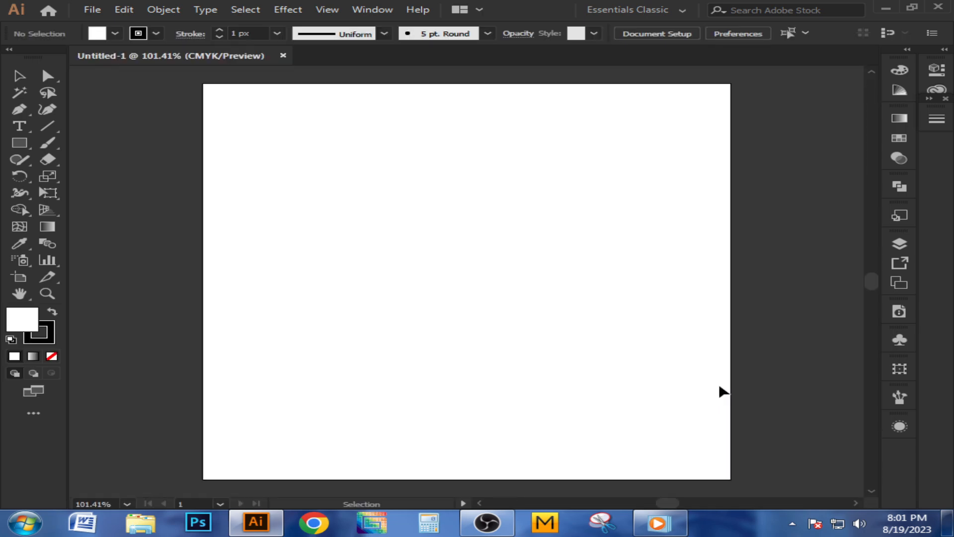
{"action": "left_click_drag", "start_coordinate": [598, 290], "coordinate": [559, 257]}
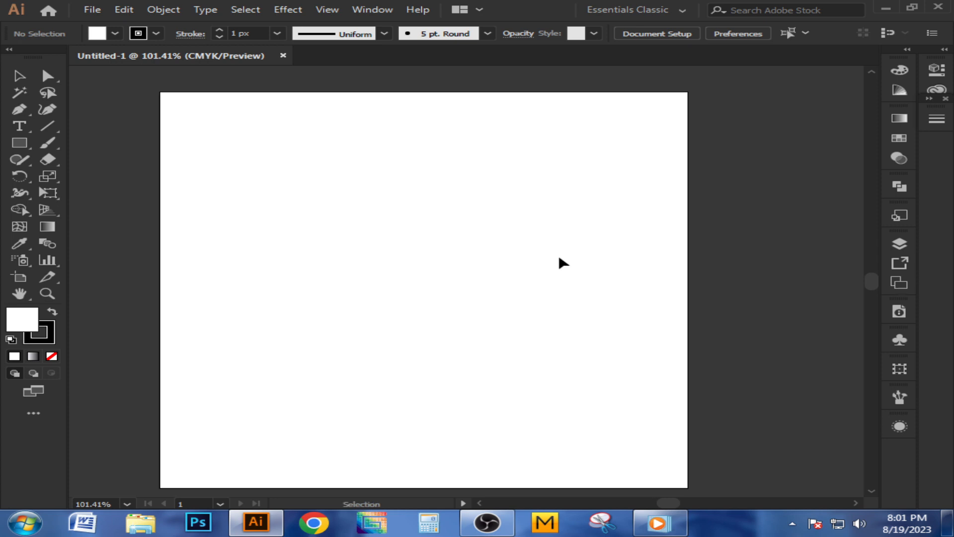
{"action": "left_click", "coordinate": [14, 142]}
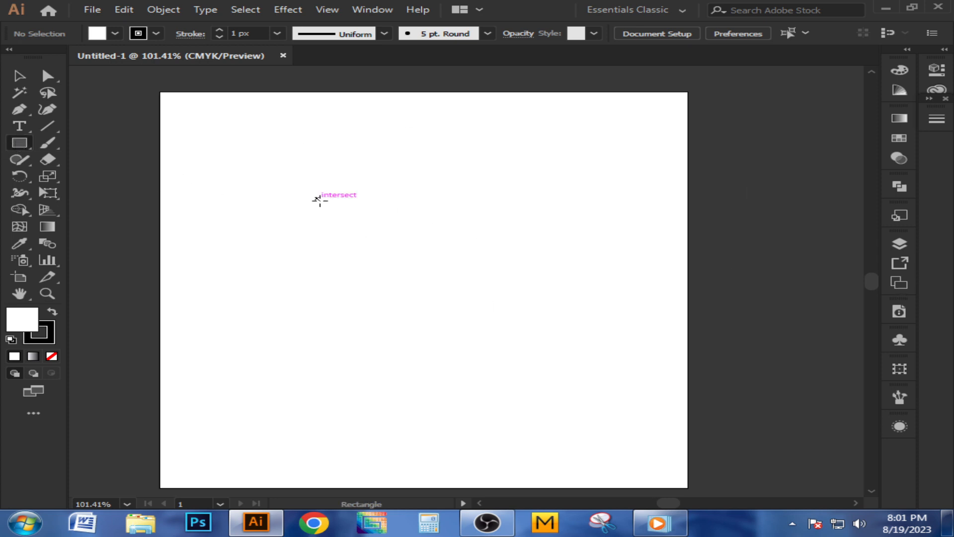
{"action": "left_click_drag", "start_coordinate": [317, 198], "coordinate": [546, 267]}
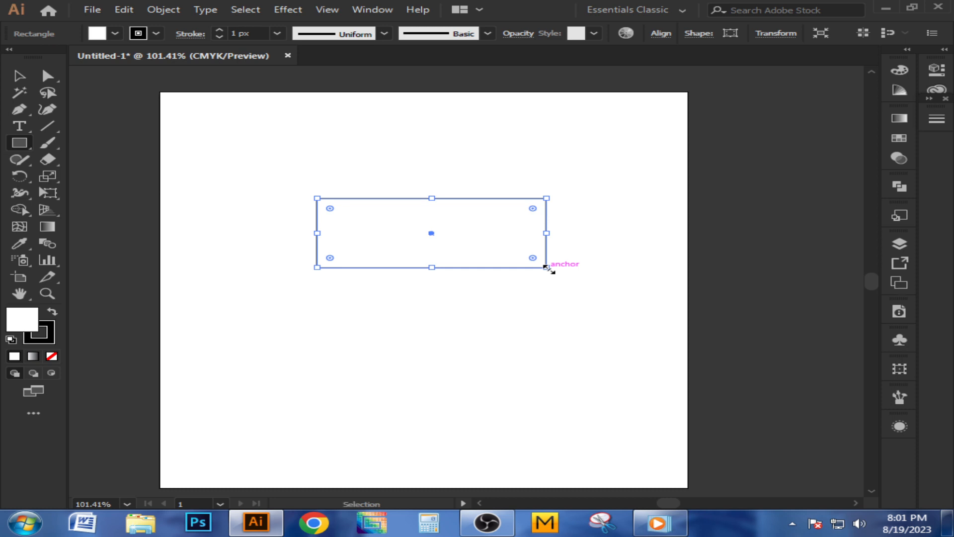
{"action": "key", "text": "ctrl+z"}
- Show the document rulers and view their available measurement units
{"action": "key", "text": "ctrl+r"}
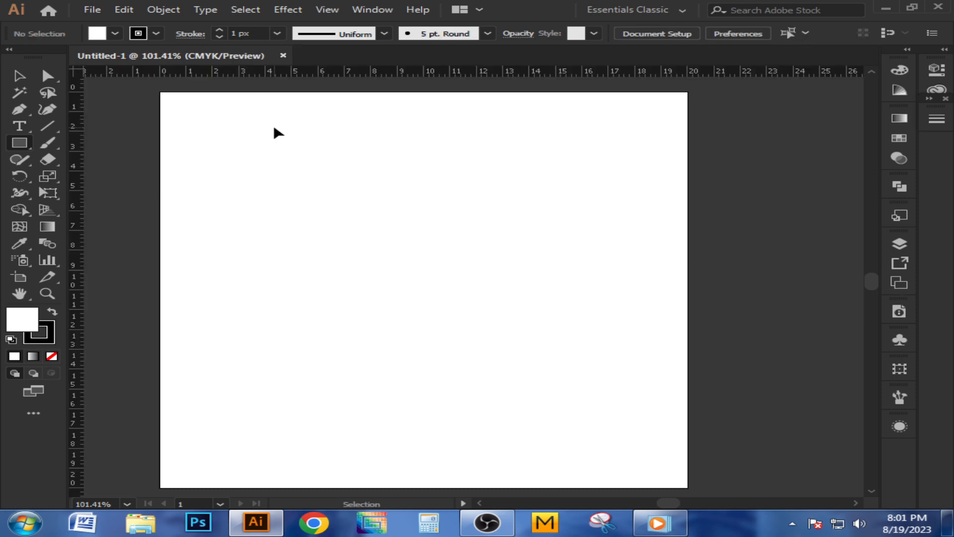
{"action": "right_click", "coordinate": [323, 75]}
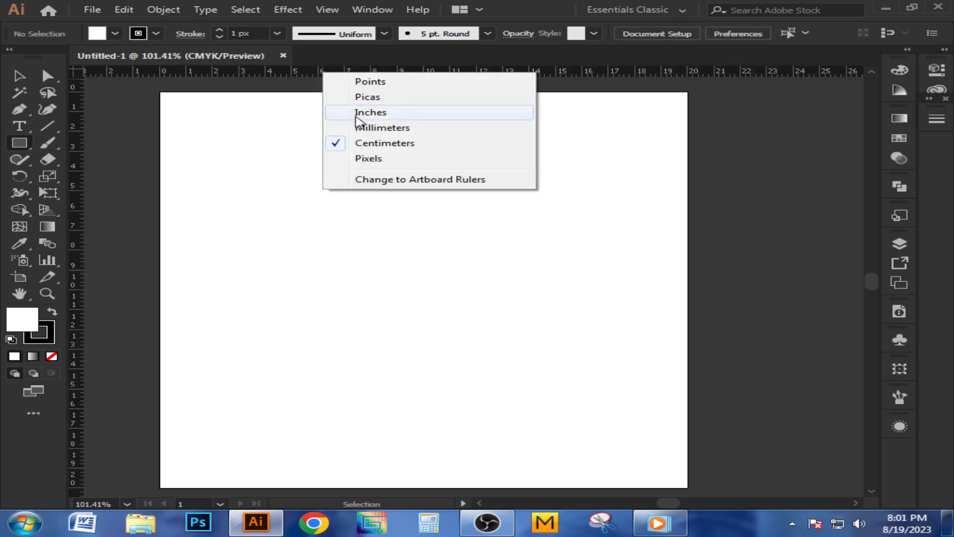
- Create a rectangle 6 cm wide and 2.5 cm high near the middle of the artboard
{"action": "left_click", "coordinate": [324, 226]}
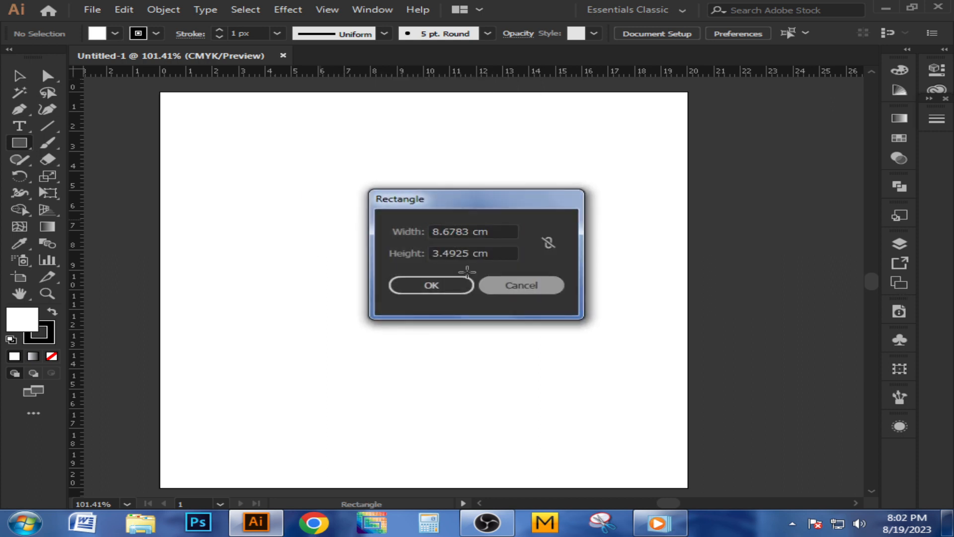
{"action": "left_click", "coordinate": [430, 284]}
{"action": "left_click", "coordinate": [20, 142]}
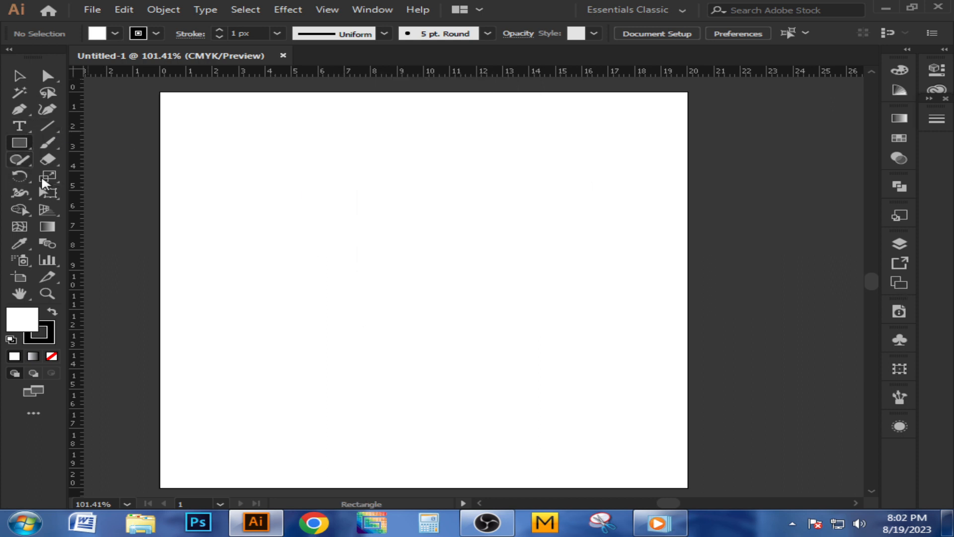
{"action": "left_click", "coordinate": [364, 222]}
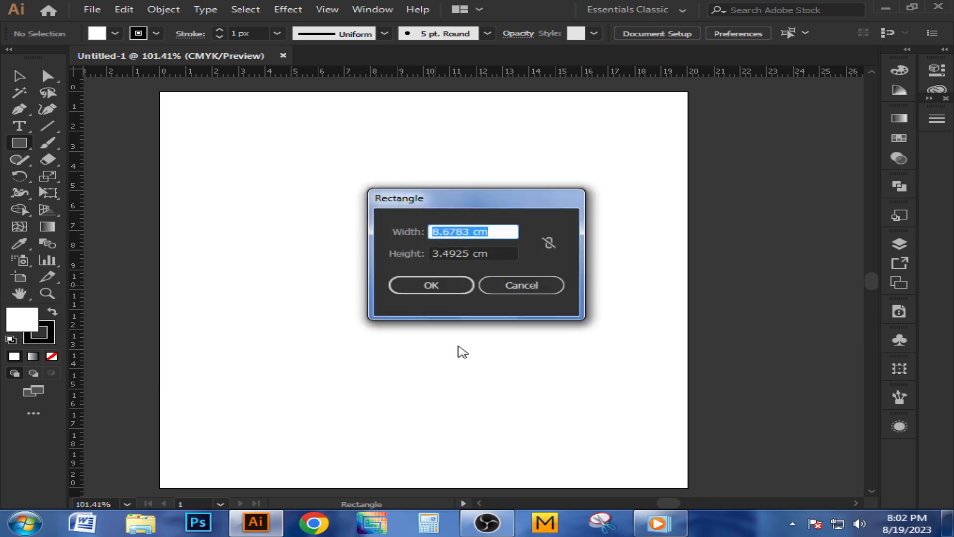
{"action": "type", "text": "6"}
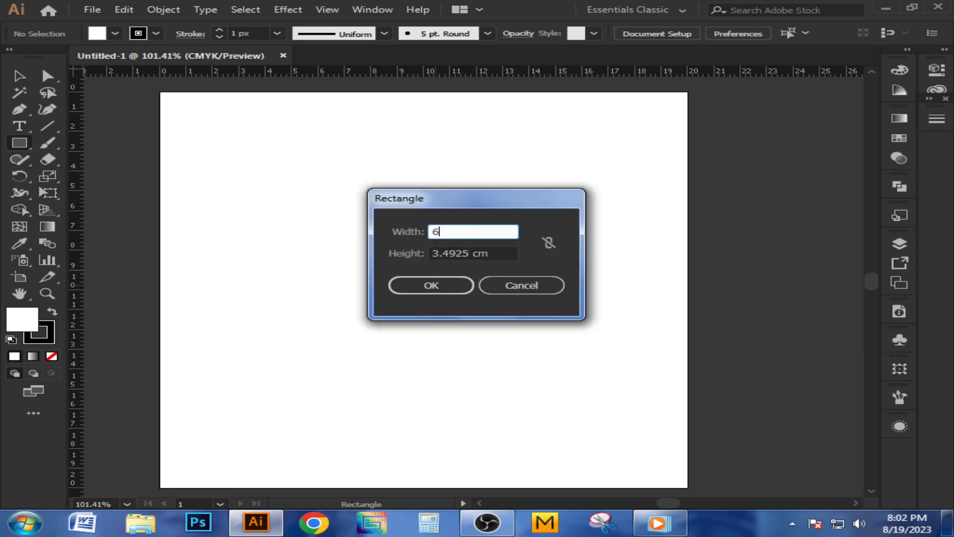
{"action": "key", "text": "Tab"}
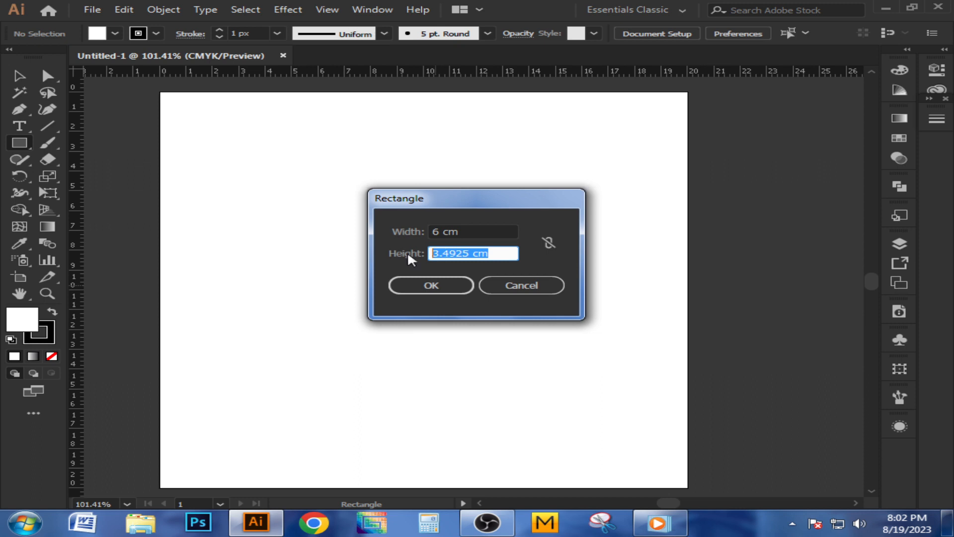
{"action": "type", "text": "2.5"}
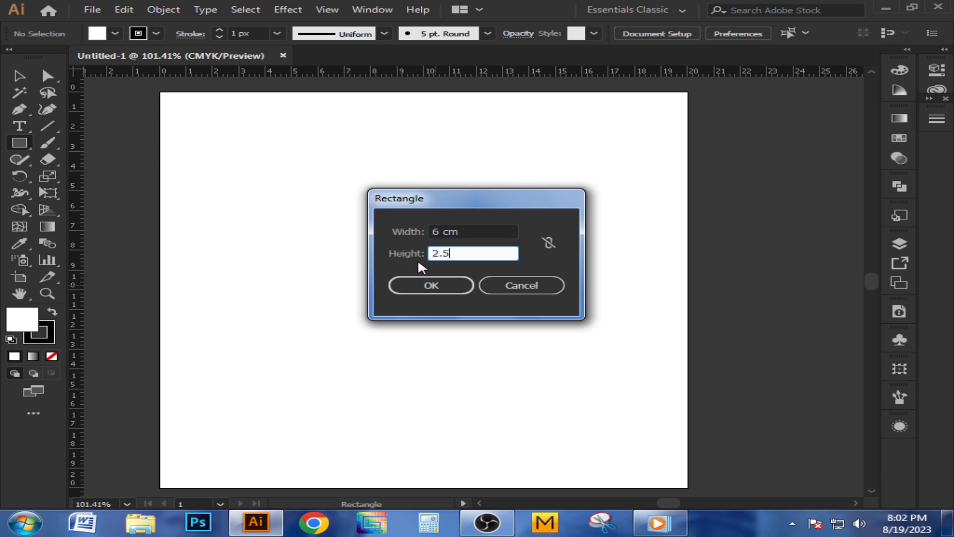
{"action": "left_click", "coordinate": [431, 282]}
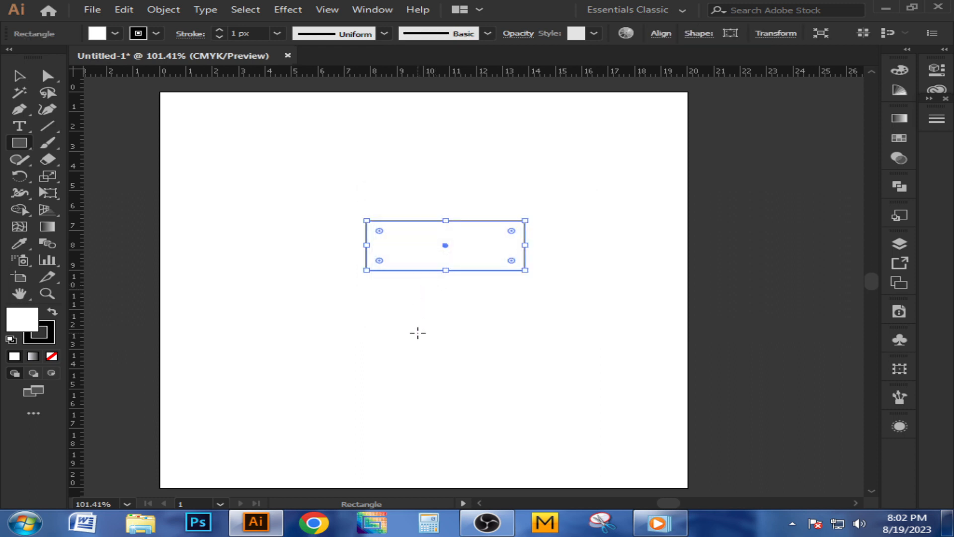
- Move the 6 × 2.5 cm rectangle up and centre it horizontally on the artboard
{"action": "left_click", "coordinate": [19, 75]}
{"action": "left_click", "coordinate": [366, 177]}
{"action": "key", "text": "space"}
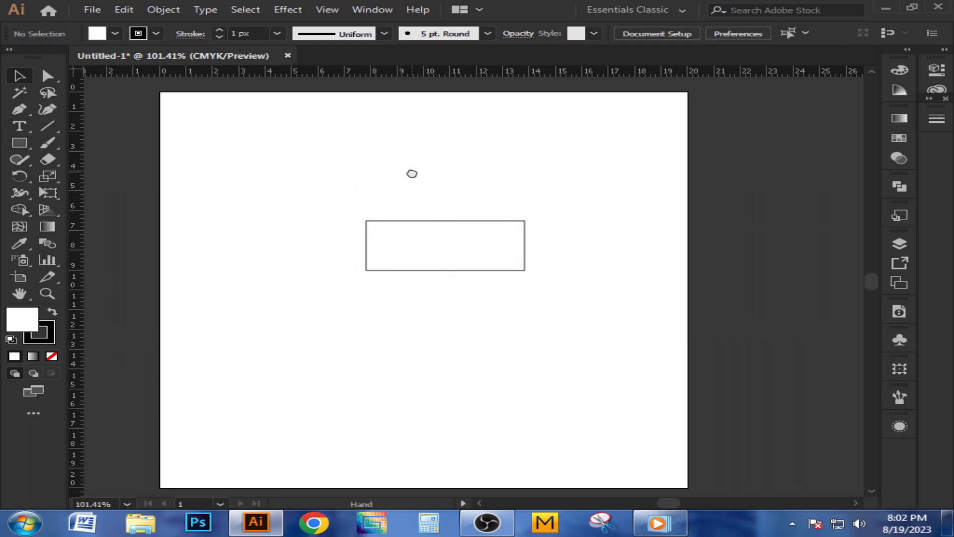
{"action": "left_click_drag", "start_coordinate": [411, 173], "coordinate": [406, 185]}
{"action": "left_click_drag", "start_coordinate": [440, 257], "coordinate": [418, 200]}
{"action": "left_click", "coordinate": [420, 276]}
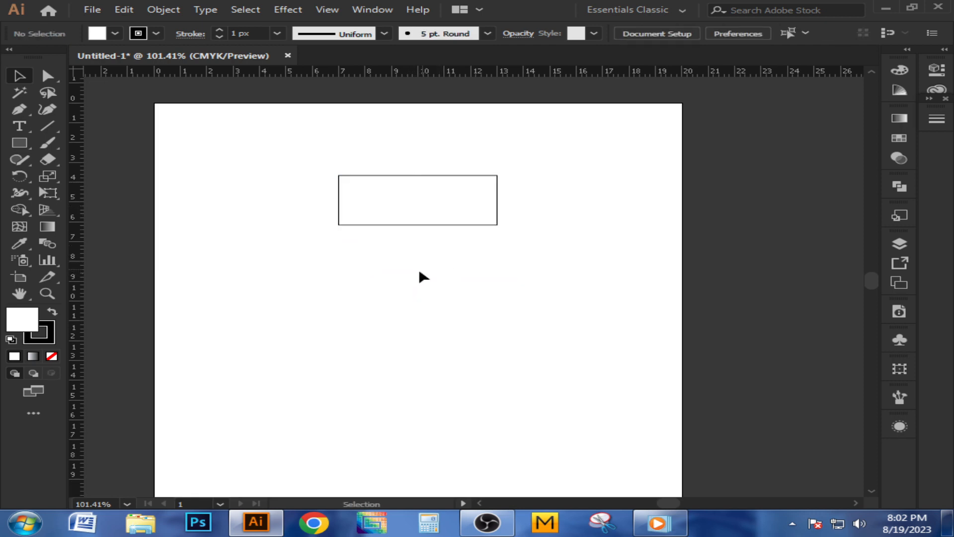
- Move the rectangle straight up, close to the artboard's upper edge, and deselect it
{"action": "key", "text": "space"}
{"action": "left_click_drag", "start_coordinate": [429, 255], "coordinate": [428, 239]}
{"action": "scroll", "coordinate": [402, 138], "scroll_direction": "up", "scroll_amount": 1}
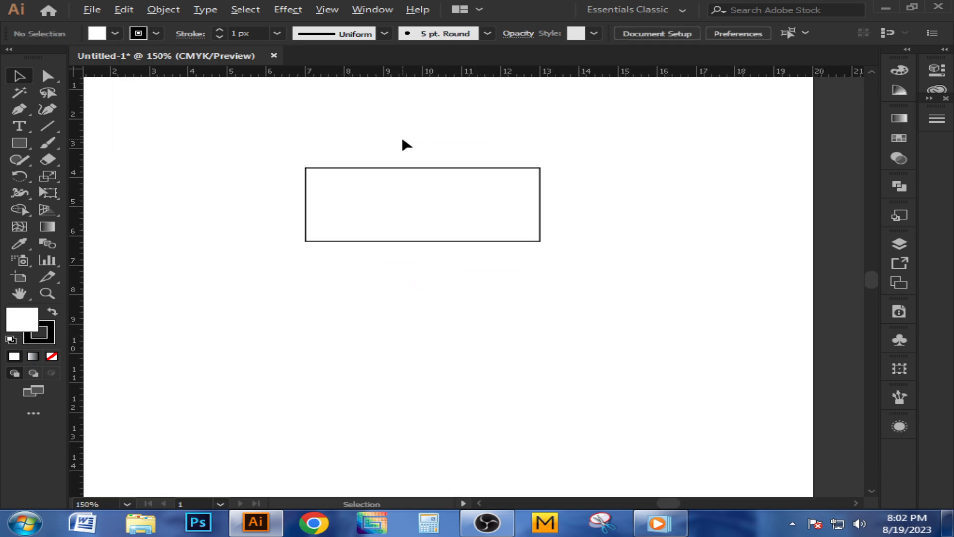
{"action": "key", "text": "space"}
{"action": "left_click_drag", "start_coordinate": [428, 127], "coordinate": [423, 162]}
{"action": "scroll", "coordinate": [465, 155], "scroll_direction": "down", "scroll_amount": 1}
{"action": "key", "text": "space"}
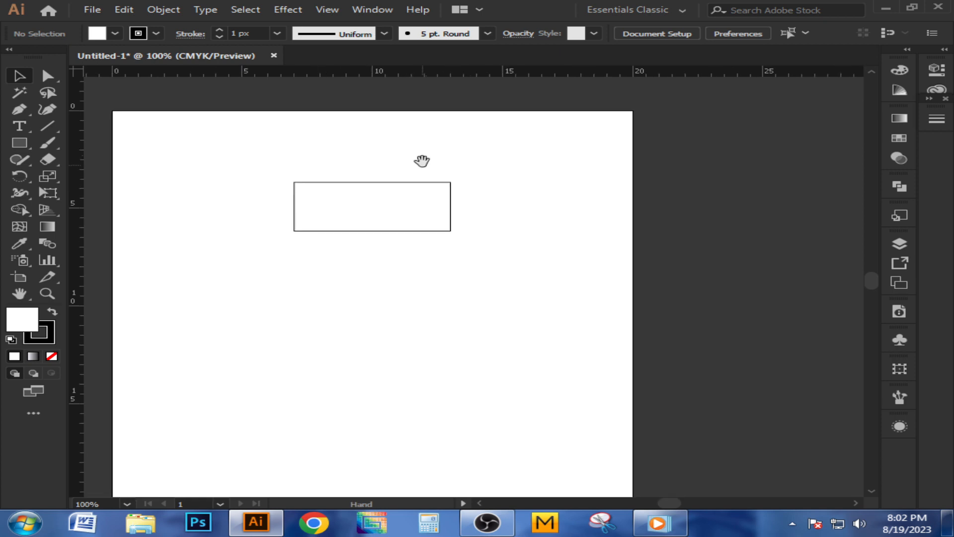
{"action": "left_click", "coordinate": [384, 219]}
{"action": "left_click_drag", "start_coordinate": [383, 219], "coordinate": [383, 175]}
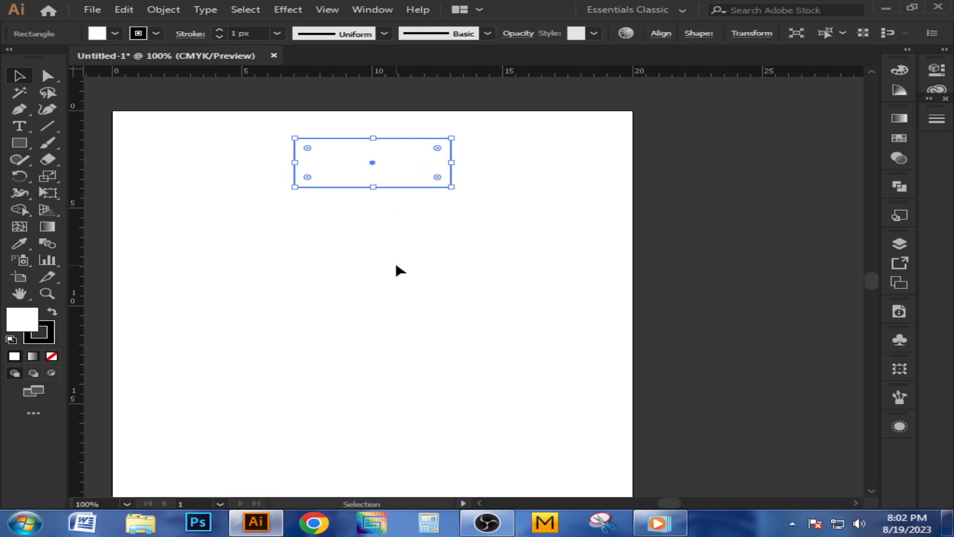
{"action": "left_click", "coordinate": [398, 269]}
- Create a second rectangle 6 cm wide and 3 cm high below the first one and deselect it
{"action": "left_click", "coordinate": [19, 143]}
{"action": "left_click", "coordinate": [348, 324]}
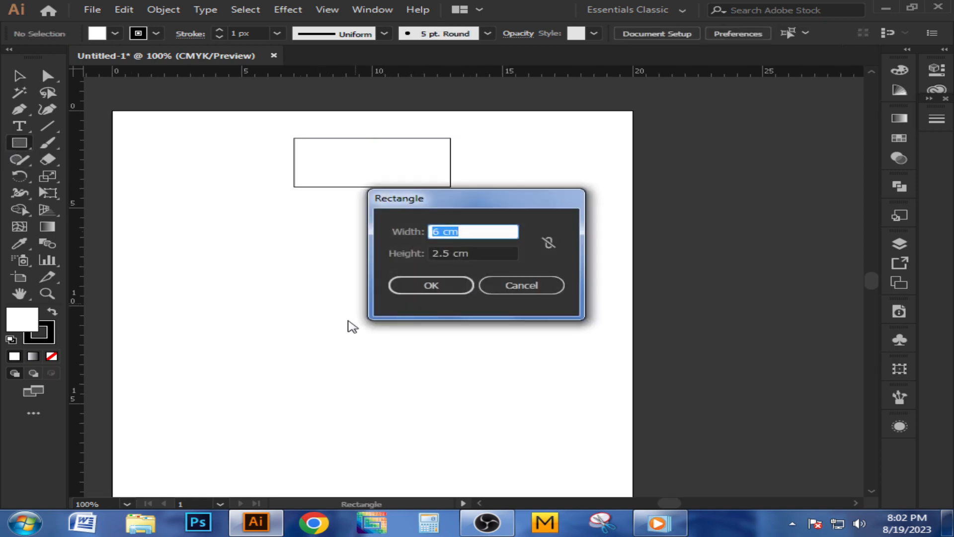
{"action": "key", "text": "Tab"}
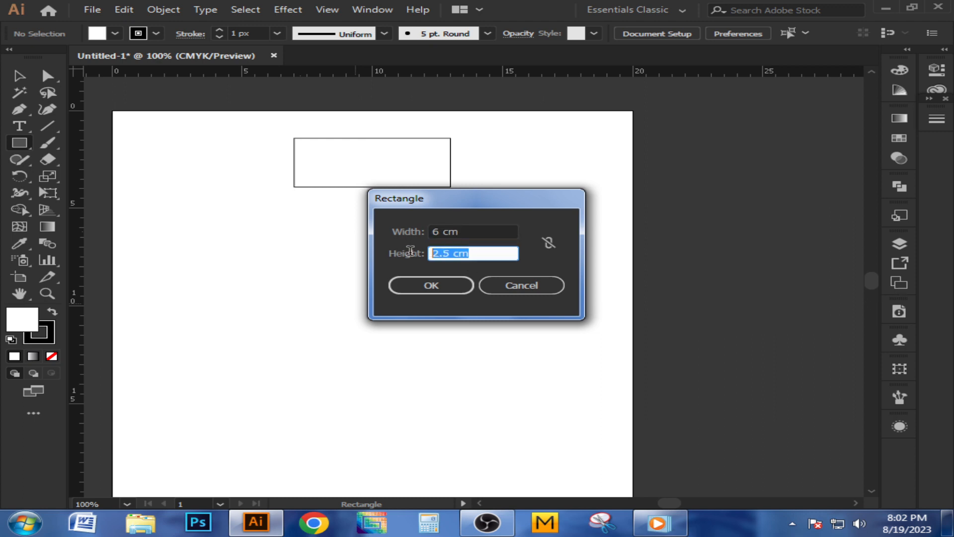
{"action": "type", "text": "3"}
{"action": "left_click", "coordinate": [431, 285]}
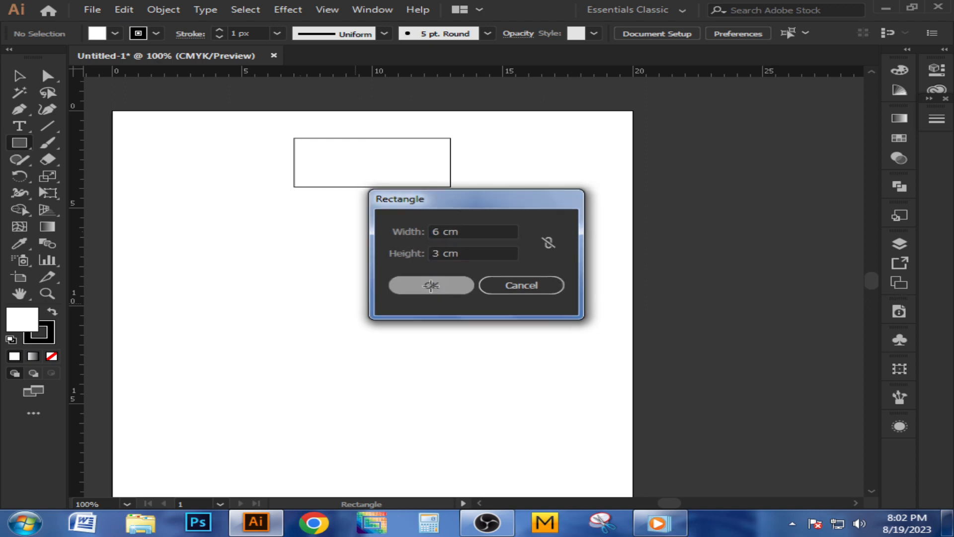
{"action": "left_click", "coordinate": [19, 75]}
{"action": "left_click", "coordinate": [267, 196]}
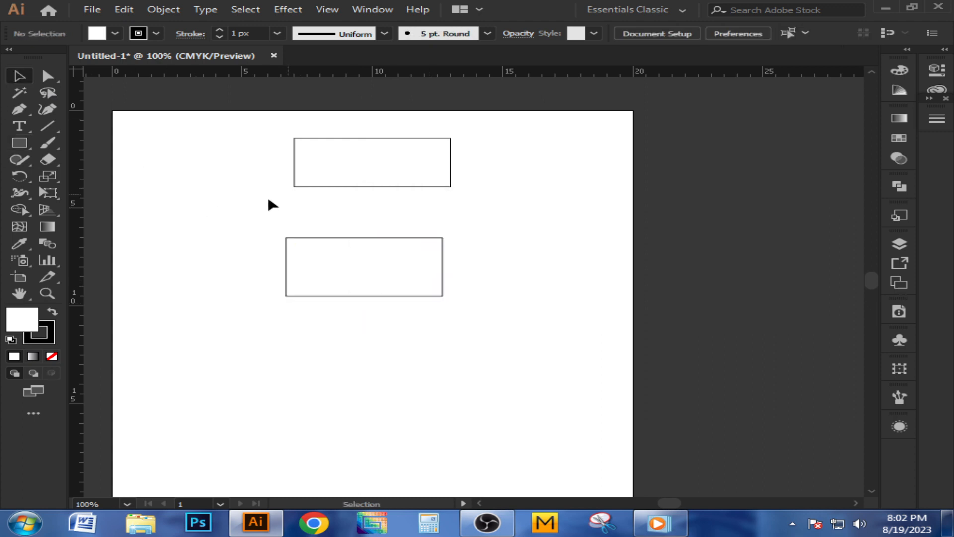
- Delete the upper, 2.5 cm high rectangle and move the remaining rectangle straight up the artboard
{"action": "left_click", "coordinate": [357, 187]}
{"action": "key", "text": "Delete"}
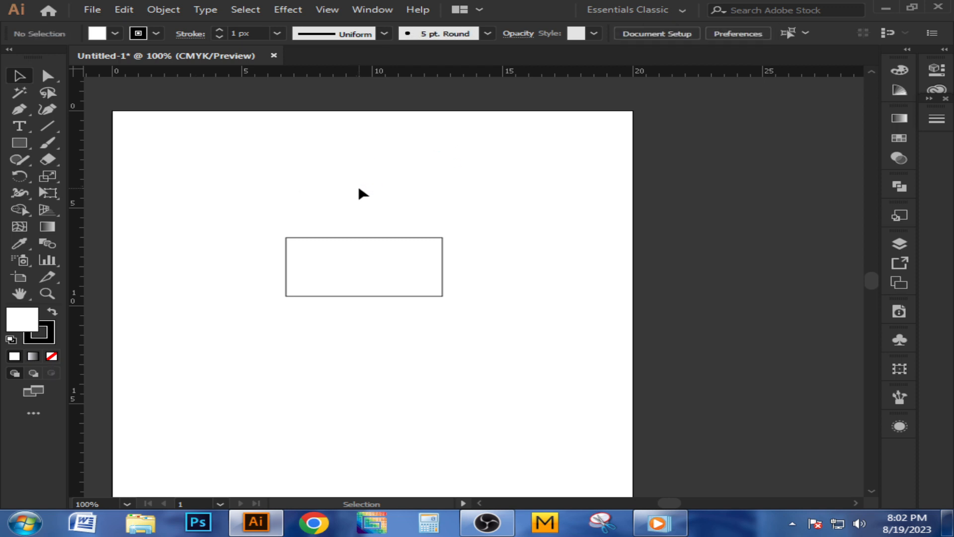
{"action": "left_click_drag", "start_coordinate": [370, 283], "coordinate": [370, 230]}
{"action": "left_click", "coordinate": [360, 294]}
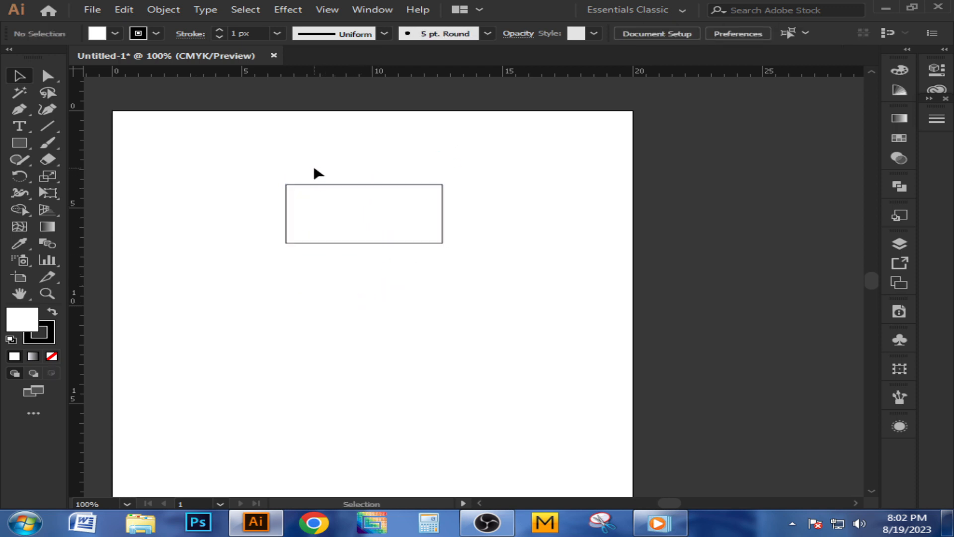
- Fill the rectangle with the dark grey swatch next to black in the grey colour group
{"action": "scroll", "coordinate": [321, 166], "scroll_direction": "up", "scroll_amount": 1}
{"action": "left_click_drag", "start_coordinate": [385, 131], "coordinate": [406, 173]}
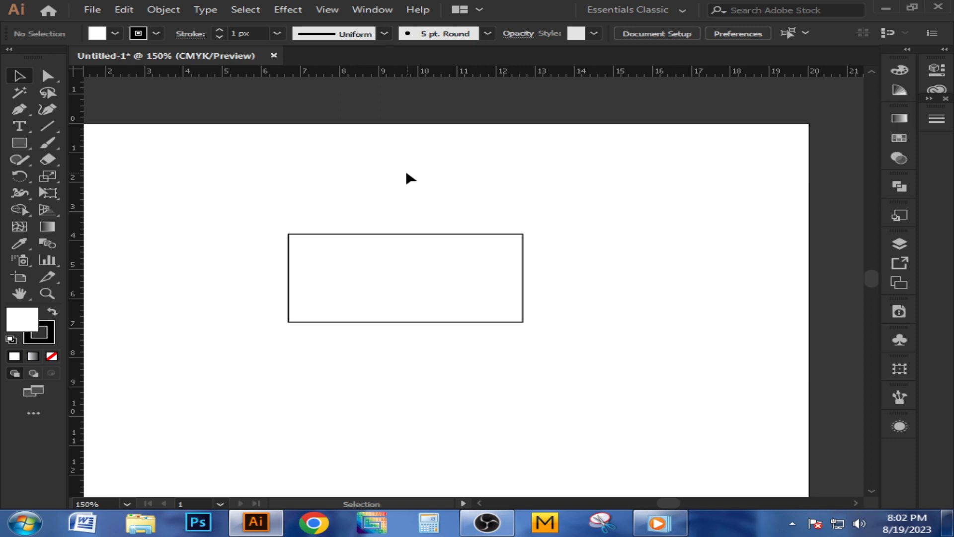
{"action": "scroll", "coordinate": [363, 276], "scroll_direction": "up", "scroll_amount": 2}
{"action": "left_click", "coordinate": [366, 265]}
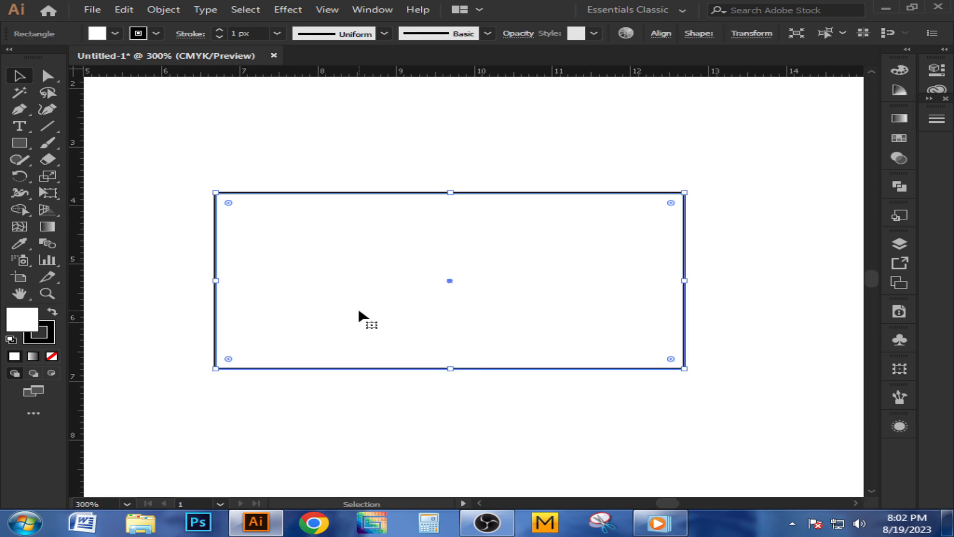
{"action": "left_click", "coordinate": [900, 138]}
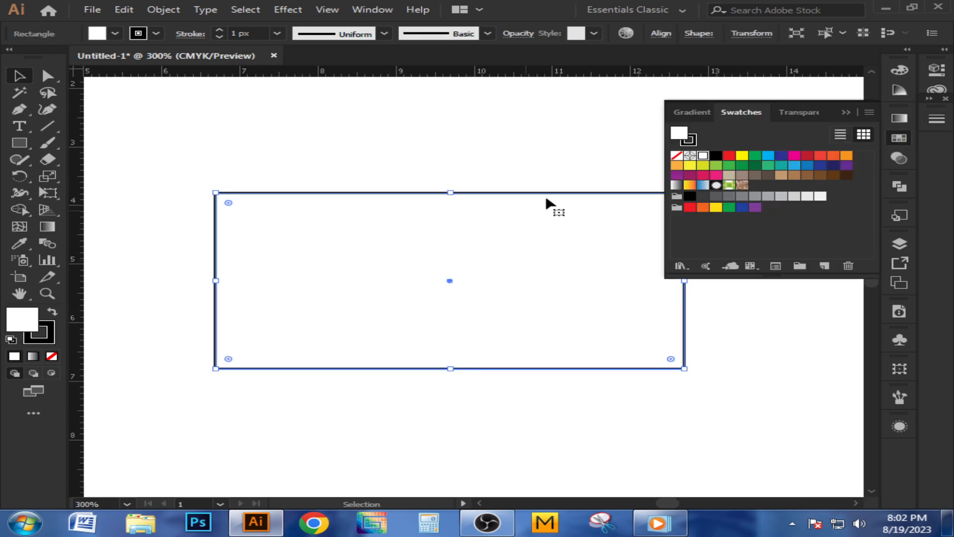
{"action": "left_click", "coordinate": [703, 197]}
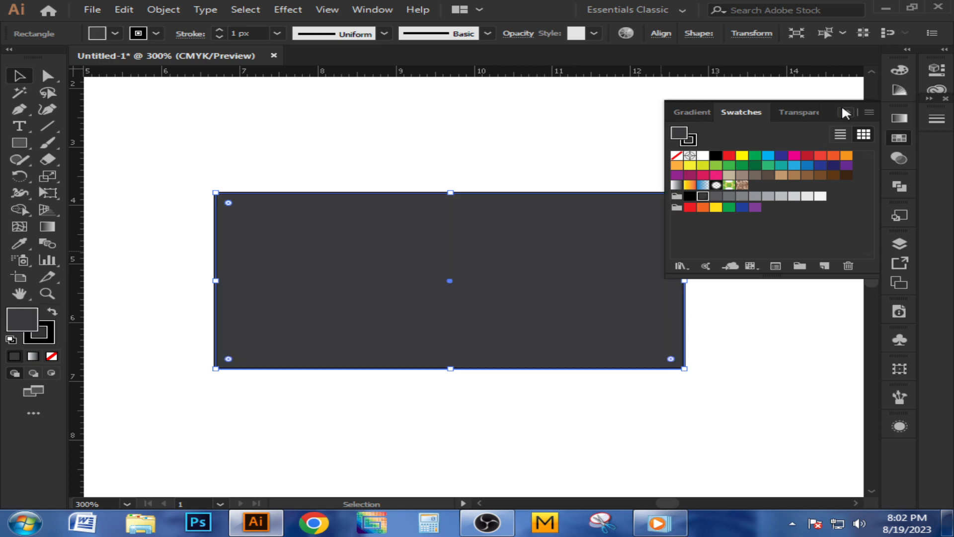
{"action": "left_click", "coordinate": [472, 140]}
- Move the dark grey rectangle about 0.6 cm down and slightly to the right
{"action": "left_click_drag", "start_coordinate": [456, 157], "coordinate": [445, 137]}
{"action": "left_click", "coordinate": [418, 260]}
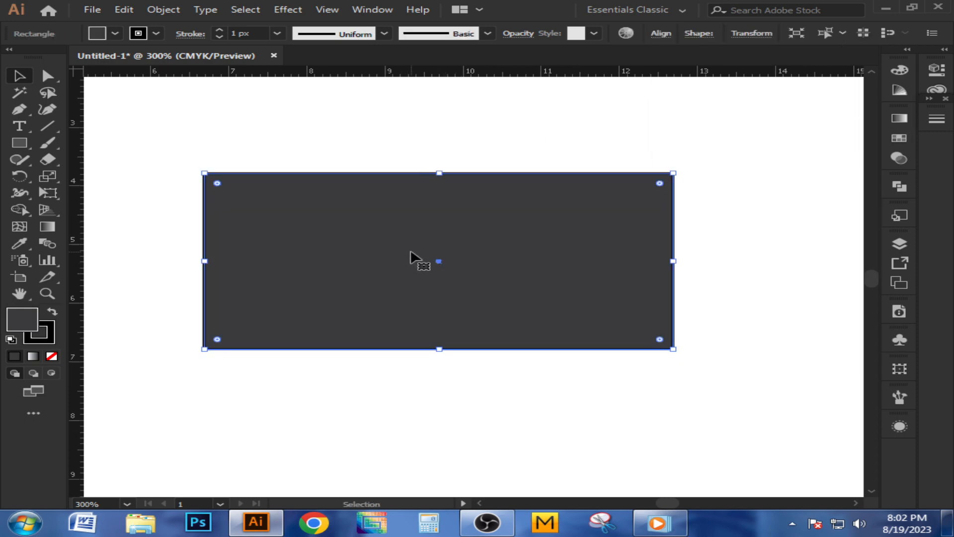
{"action": "left_click_drag", "start_coordinate": [435, 221], "coordinate": [444, 257]}
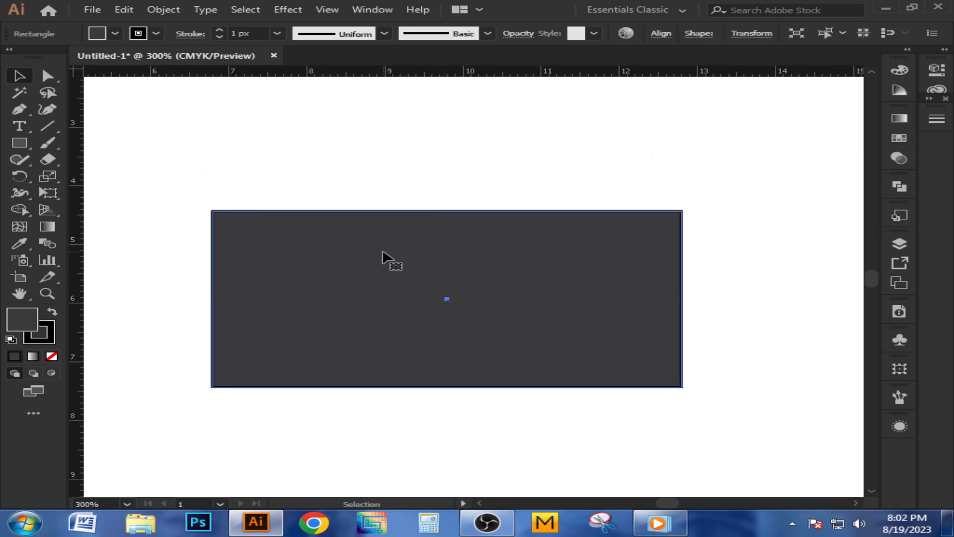
- Start an Offset Path on the dark grey rectangle and preview an offset of 1 cm
{"action": "left_click", "coordinate": [173, 11]}
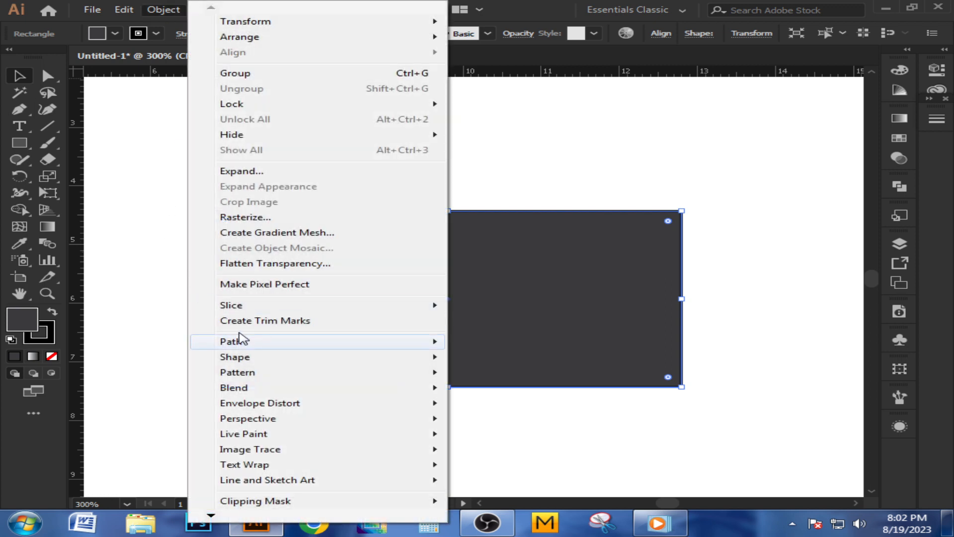
{"action": "mouse_move", "coordinate": [239, 341]}
{"action": "left_click", "coordinate": [506, 393]}
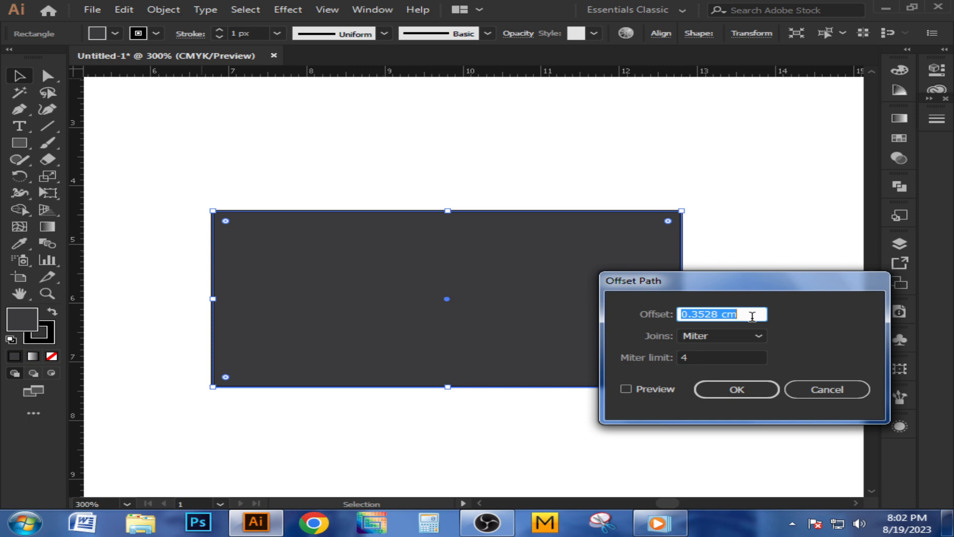
{"action": "type", "text": "1"}
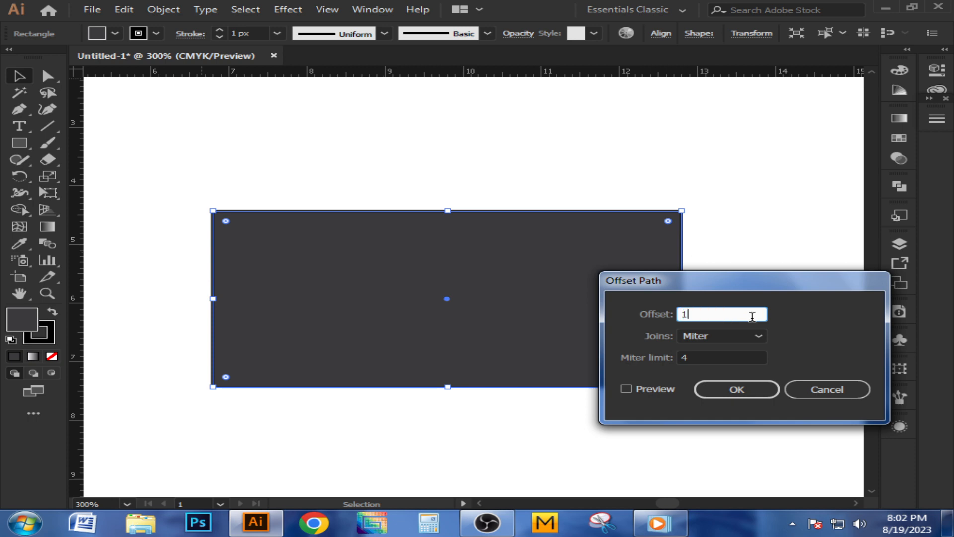
{"action": "left_click", "coordinate": [622, 386]}
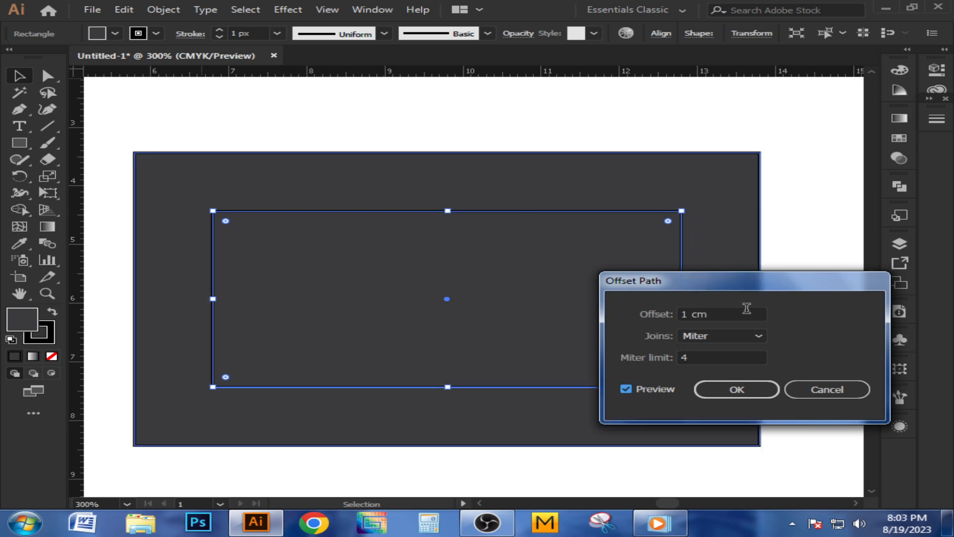
- Try an inward offset of -0.3 cm for the rectangle's path with the preview on
{"action": "left_click", "coordinate": [746, 312]}
{"action": "type", "text": "-"}
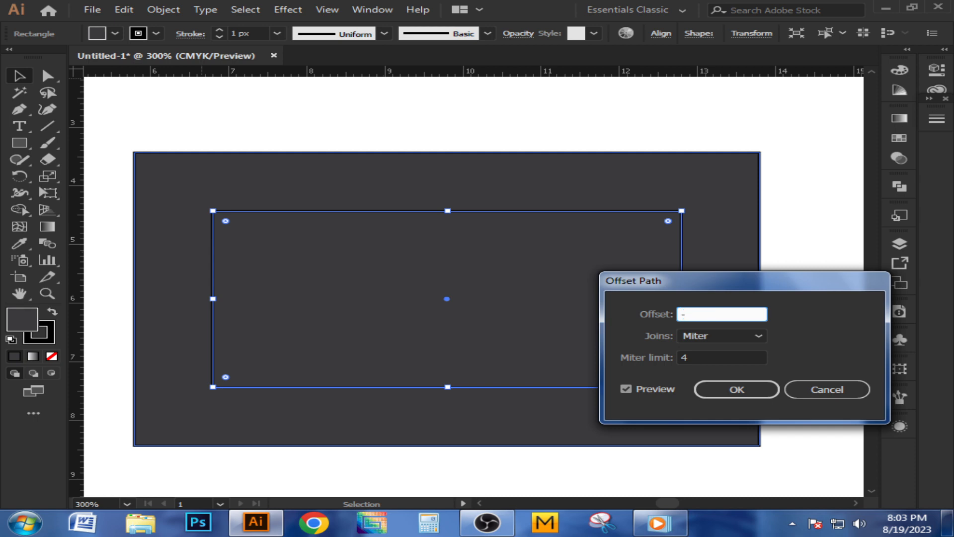
{"action": "type", "text": "0.3"}
{"action": "left_click", "coordinate": [625, 388]}
{"action": "left_click", "coordinate": [625, 387]}
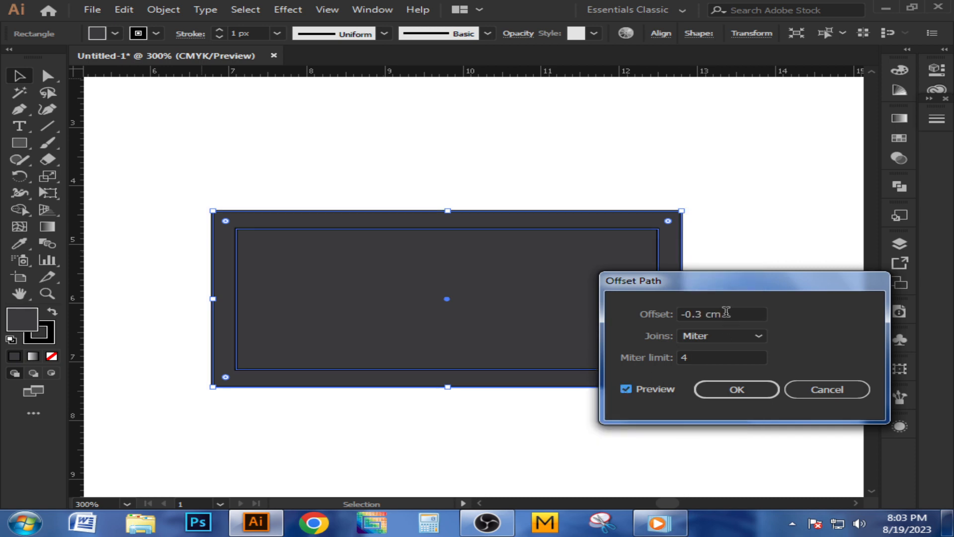
- Set the path offset to -0.1 cm and create the inner rectangle with miter joins
{"action": "left_click_drag", "start_coordinate": [728, 313], "coordinate": [633, 320]}
{"action": "type", "text": "-0.1"}
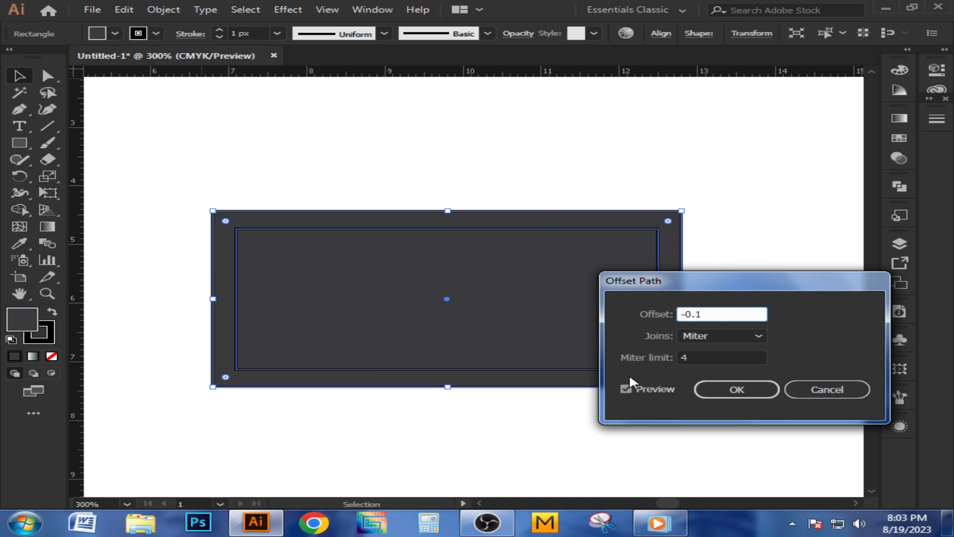
{"action": "left_click", "coordinate": [628, 388]}
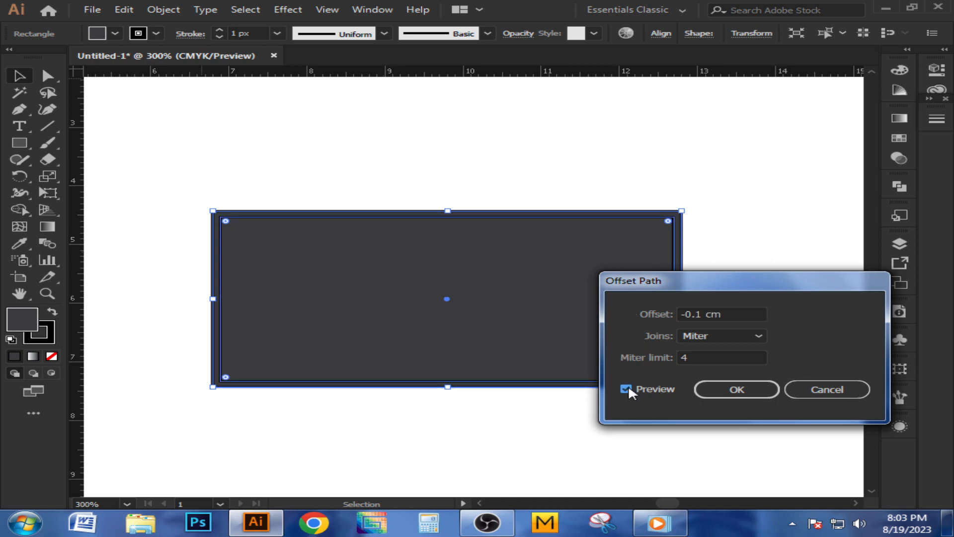
{"action": "left_click", "coordinate": [628, 388]}
{"action": "left_click", "coordinate": [734, 389]}
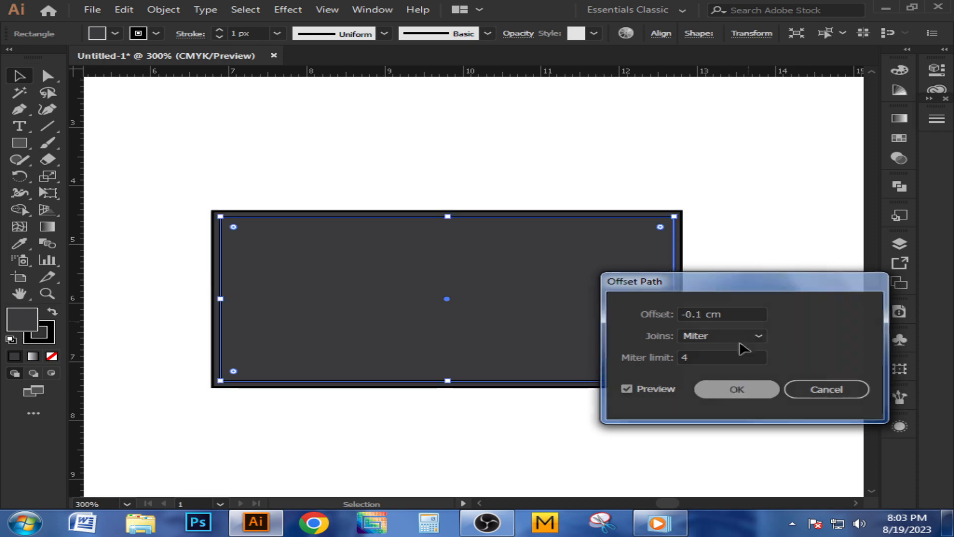
{"action": "left_click", "coordinate": [774, 275]}
{"action": "left_click", "coordinate": [679, 242]}
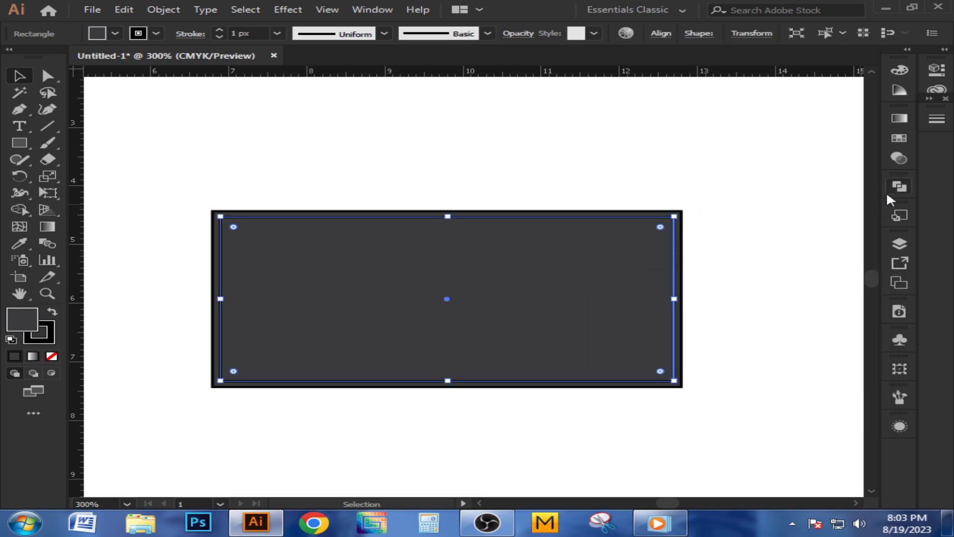
- Turn the inner rectangle's stroke into a dashed line and deselect it
{"action": "left_click", "coordinate": [936, 119]}
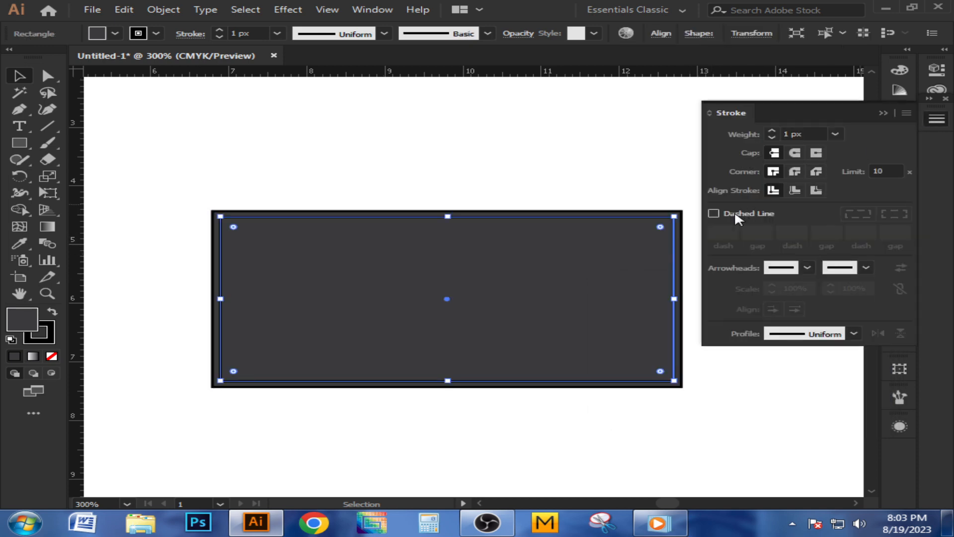
{"action": "left_click", "coordinate": [715, 214]}
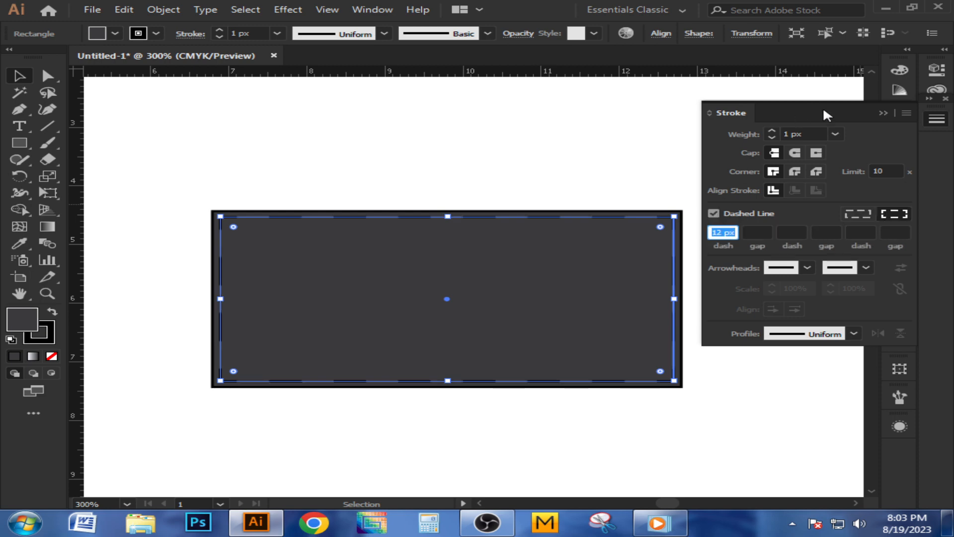
{"action": "left_click", "coordinate": [937, 119]}
{"action": "left_click", "coordinate": [757, 130]}
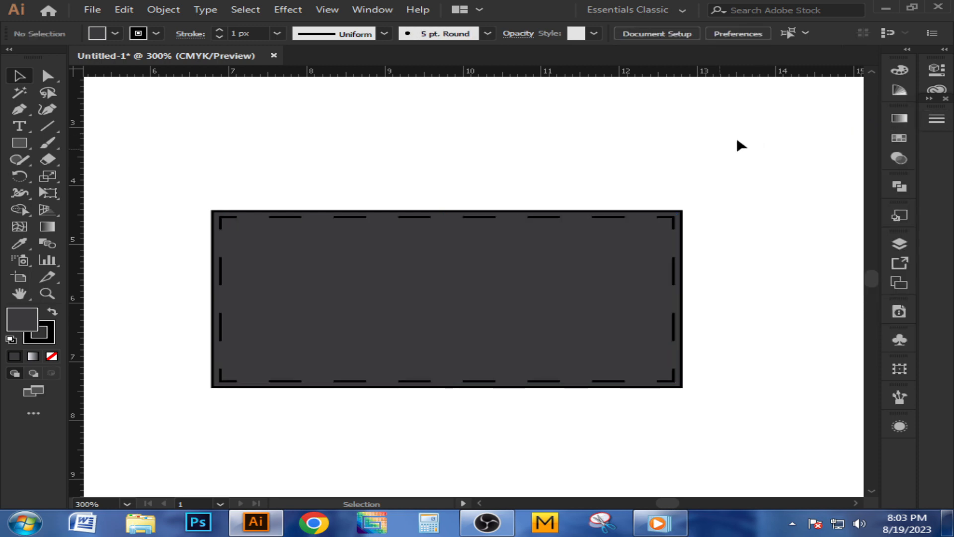
- Set the inner rectangle's dash length to 1 px and its stroke weight to 0.5 px, then deselect it
{"action": "left_click", "coordinate": [682, 214]}
{"action": "left_click", "coordinate": [937, 119]}
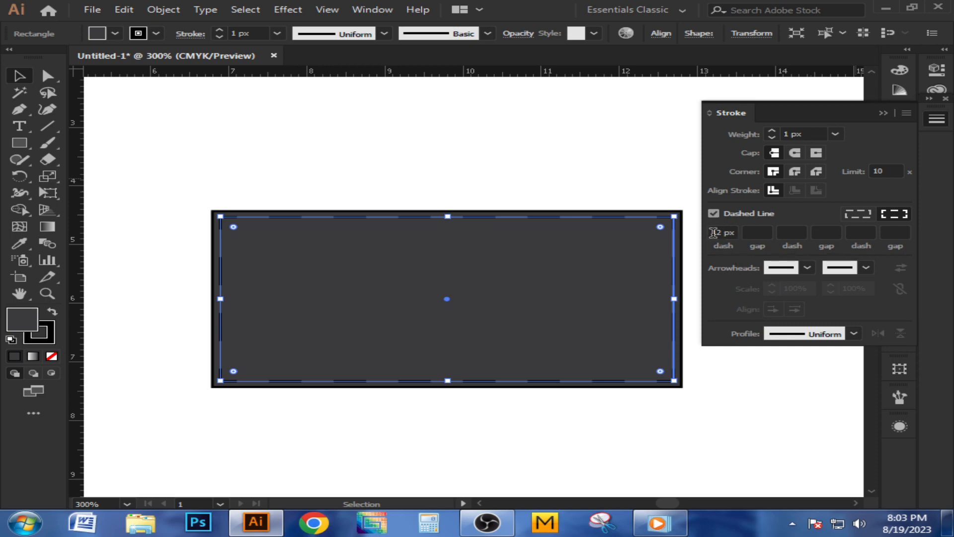
{"action": "left_click", "coordinate": [715, 233]}
{"action": "type", "text": "1"}
{"action": "left_click", "coordinate": [772, 138]}
{"action": "left_click", "coordinate": [773, 139]}
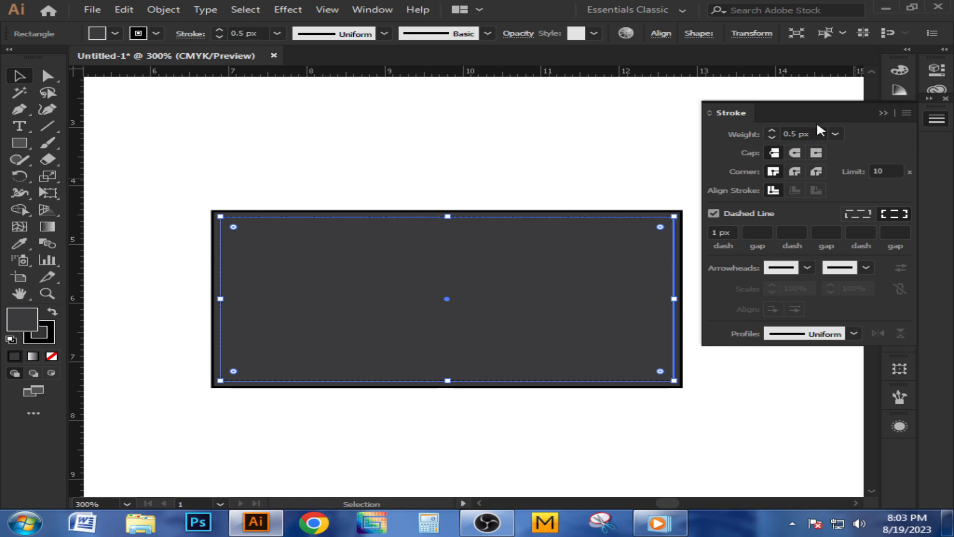
{"action": "left_click", "coordinate": [883, 113]}
{"action": "left_click", "coordinate": [727, 140]}
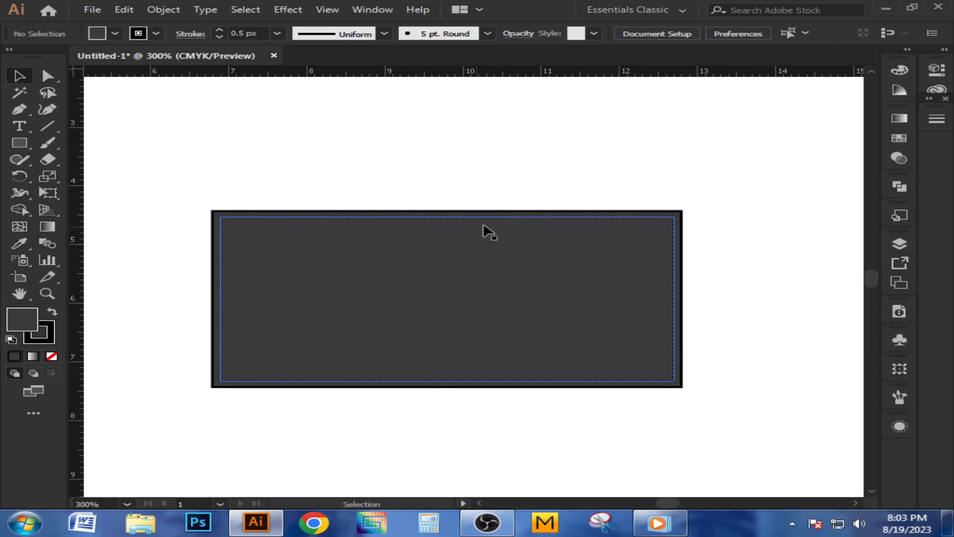
- Remove the stroke from the outer rectangle and deselect it
{"action": "scroll", "coordinate": [227, 230], "scroll_direction": "up", "scroll_amount": 3}
{"action": "left_click", "coordinate": [257, 189]}
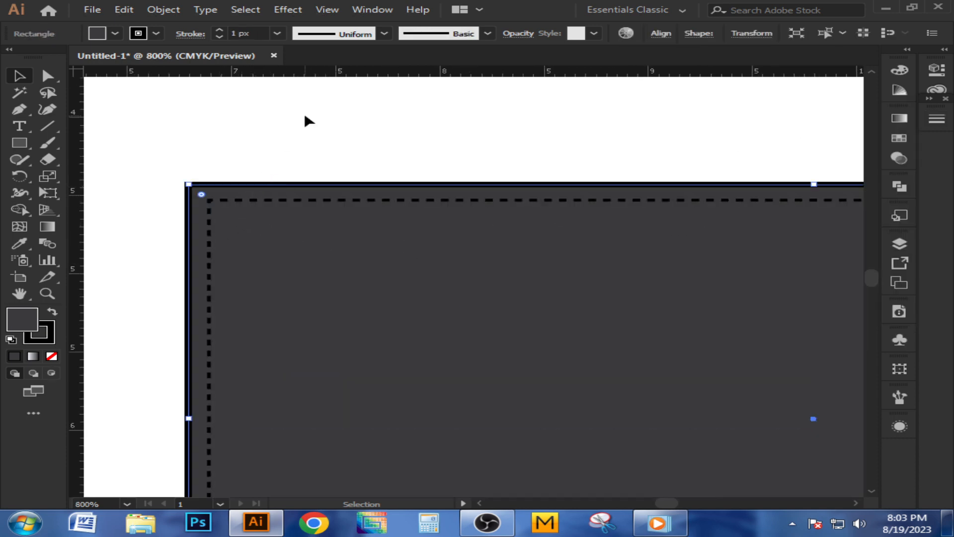
{"action": "left_click", "coordinate": [51, 339]}
{"action": "left_click", "coordinate": [51, 356]}
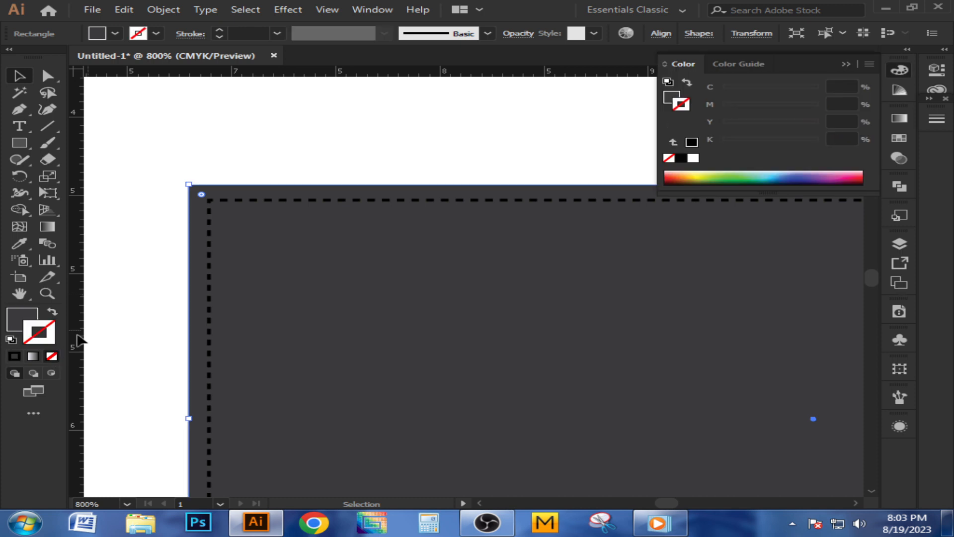
{"action": "left_click", "coordinate": [122, 287]}
{"action": "scroll", "coordinate": [143, 186], "scroll_direction": "down", "scroll_amount": 2}
{"action": "scroll", "coordinate": [281, 155], "scroll_direction": "up", "scroll_amount": 1}
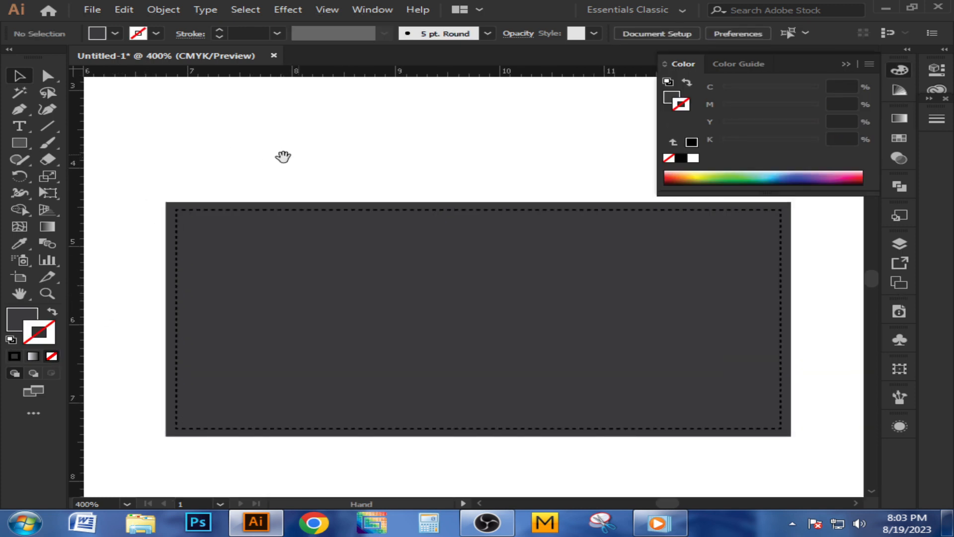
{"action": "left_click", "coordinate": [856, 57]}
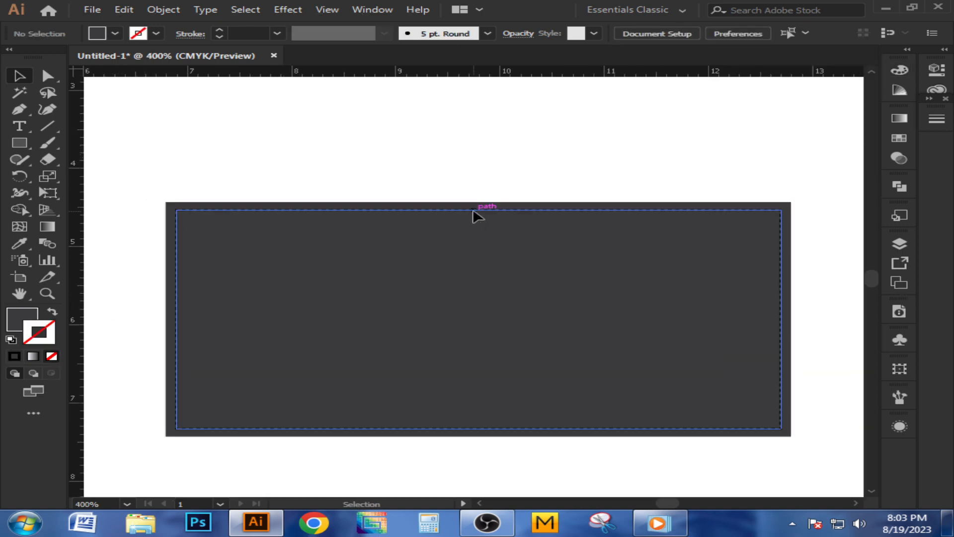
- Remove the fill from the dashed inner rectangle, keeping its black stroke, and deselect it
{"action": "left_click", "coordinate": [474, 209]}
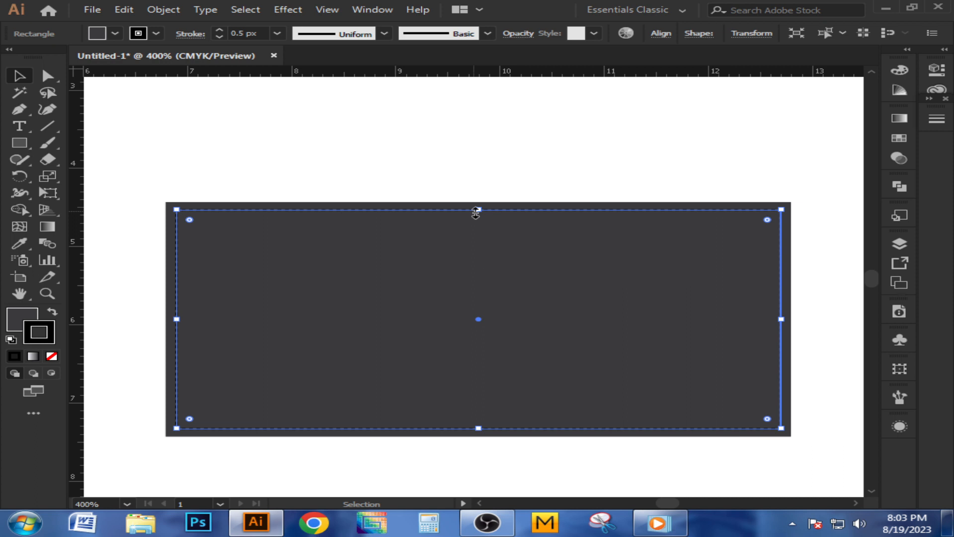
{"action": "left_click", "coordinate": [426, 148]}
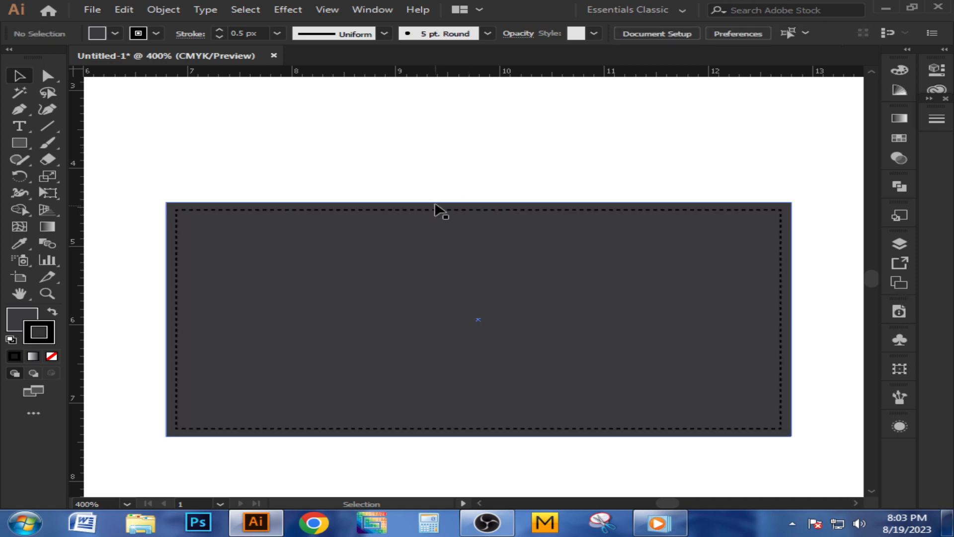
{"action": "left_click", "coordinate": [432, 241]}
{"action": "left_click", "coordinate": [467, 258], "text": "shift"}
{"action": "left_click", "coordinate": [408, 264]}
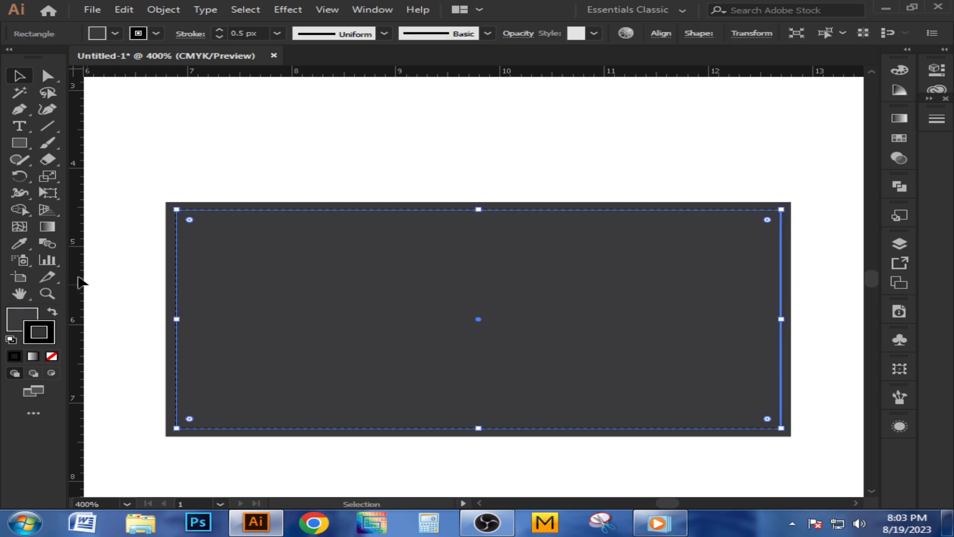
{"action": "left_click", "coordinate": [22, 320]}
{"action": "left_click", "coordinate": [51, 355]}
{"action": "left_click", "coordinate": [126, 283]}
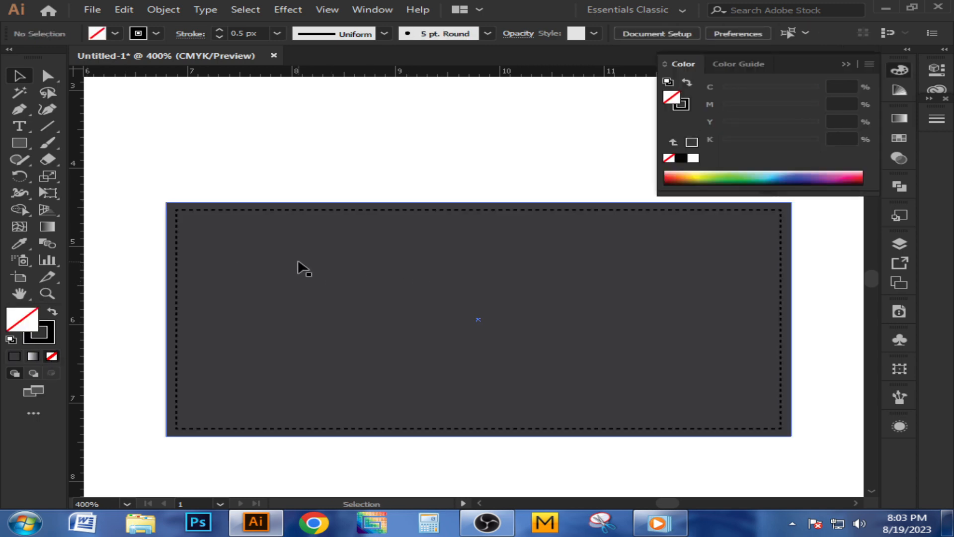
- Lighten the outer rectangle's fill by setting its K value to 75% and deselect it
{"action": "left_click", "coordinate": [297, 263]}
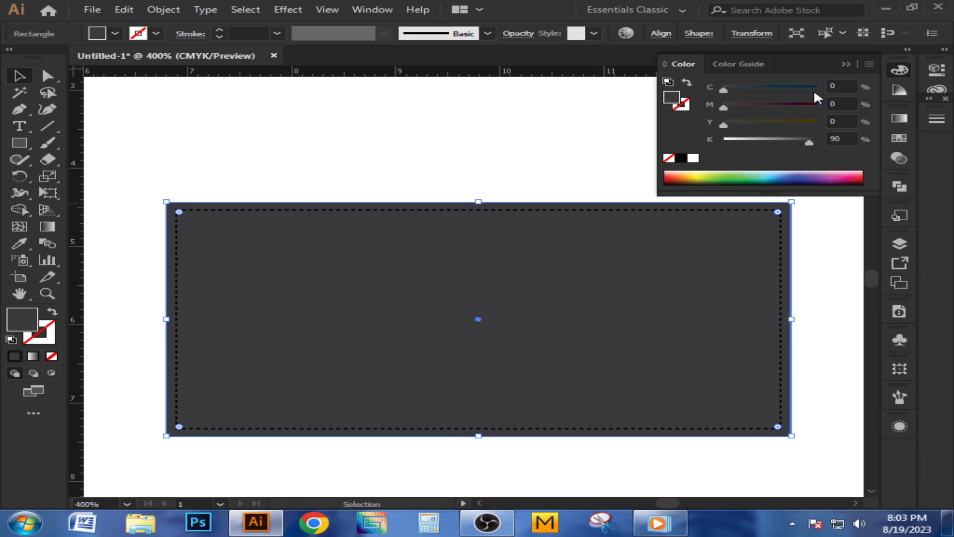
{"action": "mouse_move", "coordinate": [803, 138]}
{"action": "left_mouse_down"}
{"action": "mouse_move", "coordinate": [794, 140]}
{"action": "mouse_move", "coordinate": [800, 145]}
{"action": "left_mouse_up"}
{"action": "left_click", "coordinate": [834, 139]}
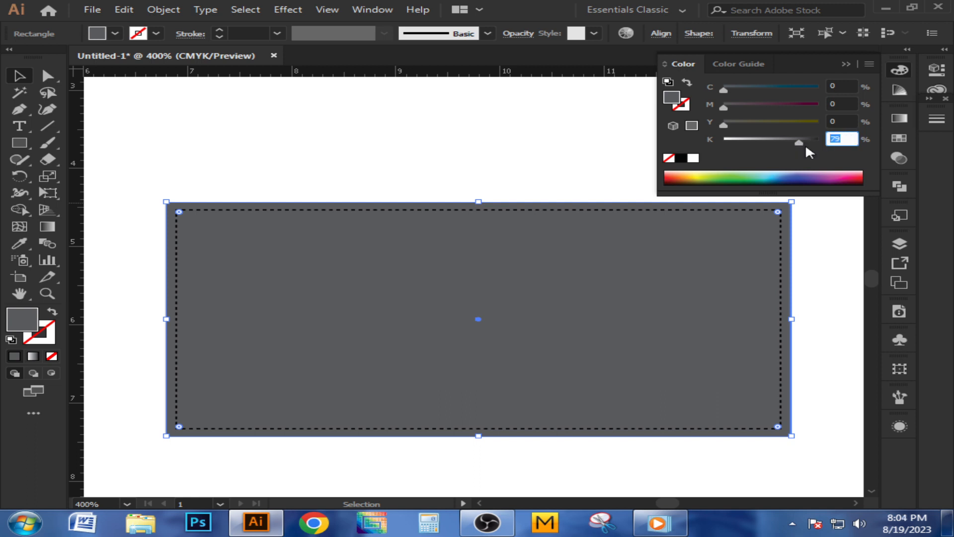
{"action": "type", "text": "75"}
{"action": "key", "text": "Return"}
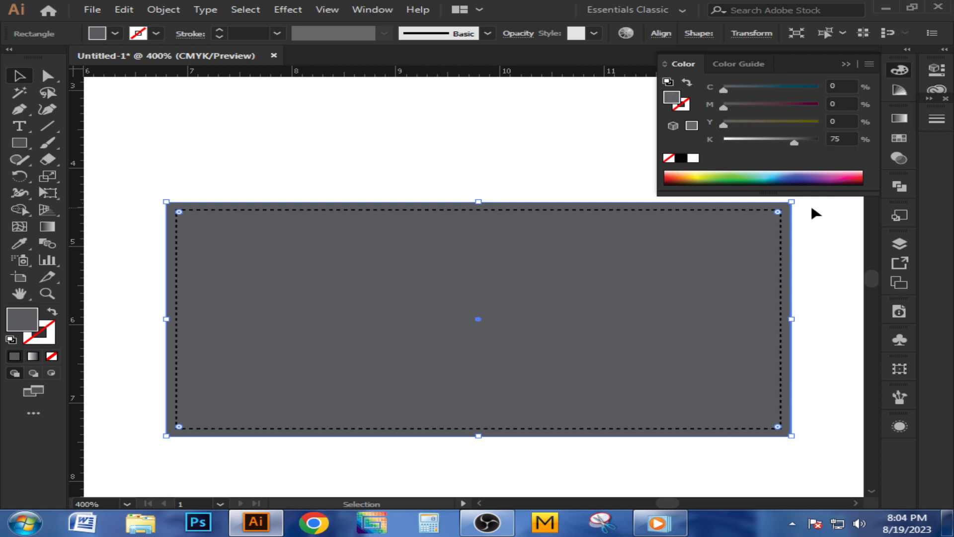
{"action": "left_click", "coordinate": [812, 208]}
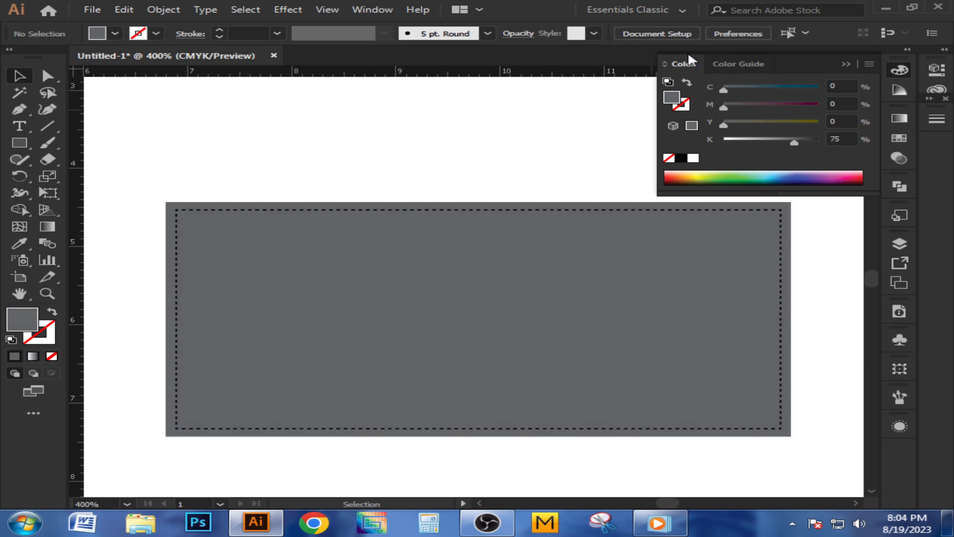
{"action": "left_click", "coordinate": [845, 65]}
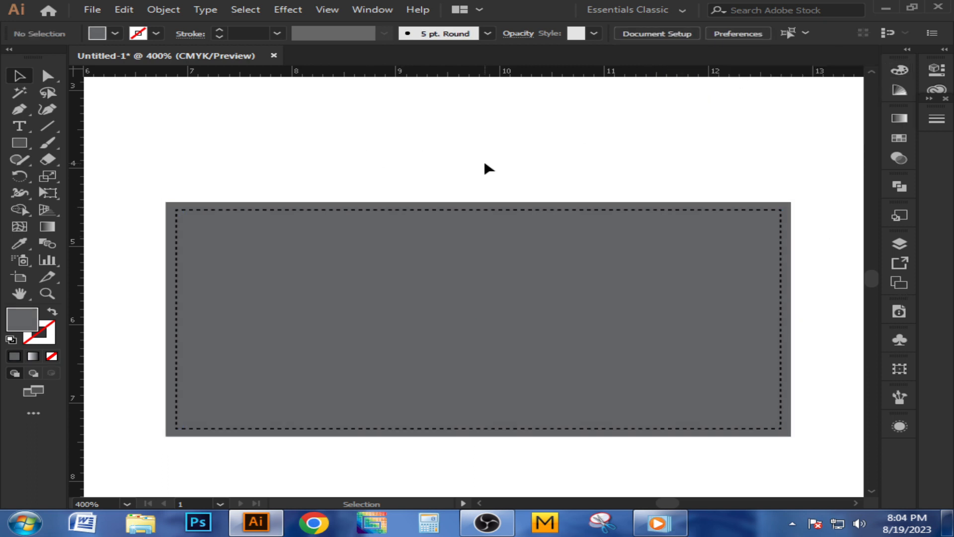
{"action": "left_click", "coordinate": [443, 239]}
{"action": "scroll", "coordinate": [452, 179], "scroll_direction": "down", "scroll_amount": 2}
{"action": "left_click", "coordinate": [518, 144]}
{"action": "left_click_drag", "start_coordinate": [520, 149], "coordinate": [509, 156]}
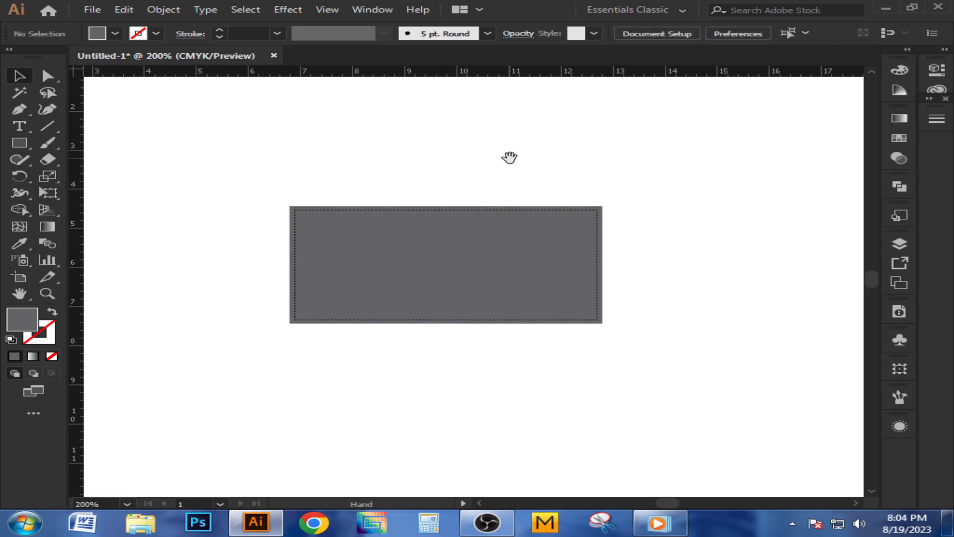
{"action": "scroll", "coordinate": [442, 174], "scroll_direction": "up", "scroll_amount": 1}
{"action": "scroll", "coordinate": [498, 164], "scroll_direction": "up", "scroll_amount": 1}
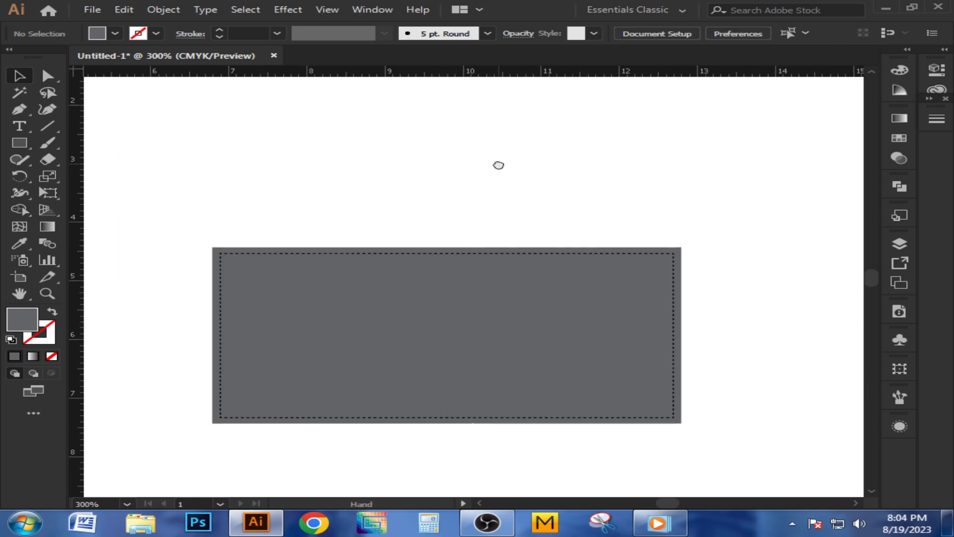
{"action": "scroll", "coordinate": [502, 169], "scroll_direction": "down", "scroll_amount": 1}
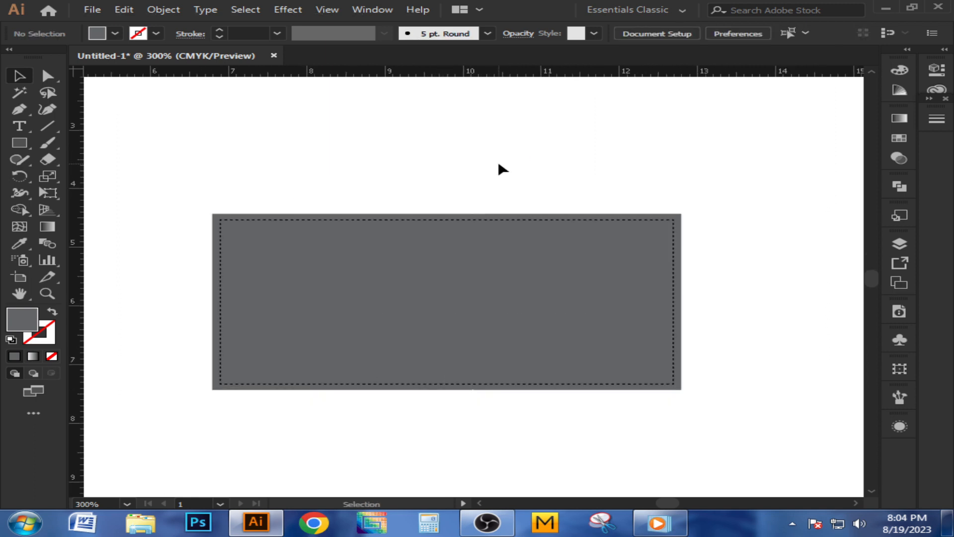
- Add a line of text reading "trcm" above the grey rectangle and move it slightly closer to the rectangle
{"action": "left_click", "coordinate": [19, 126]}
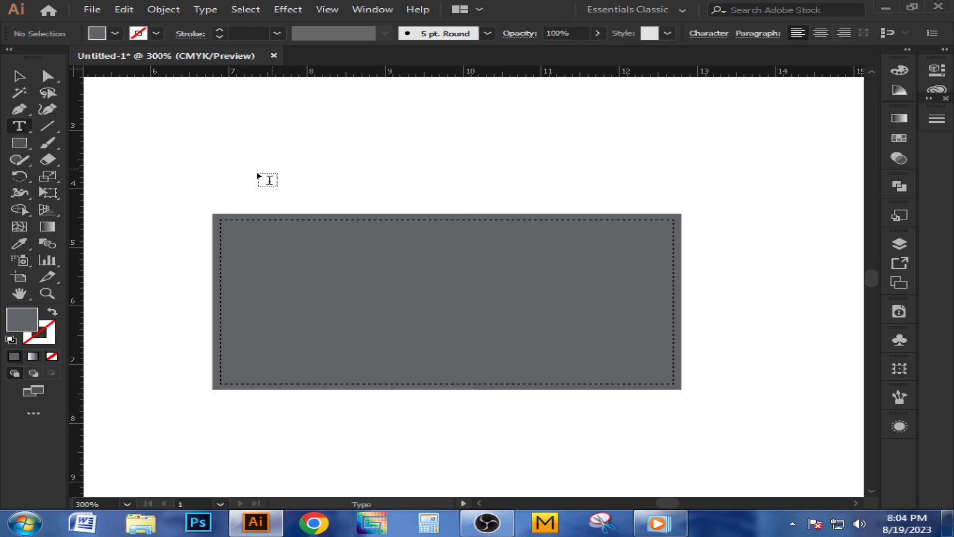
{"action": "left_click", "coordinate": [351, 134]}
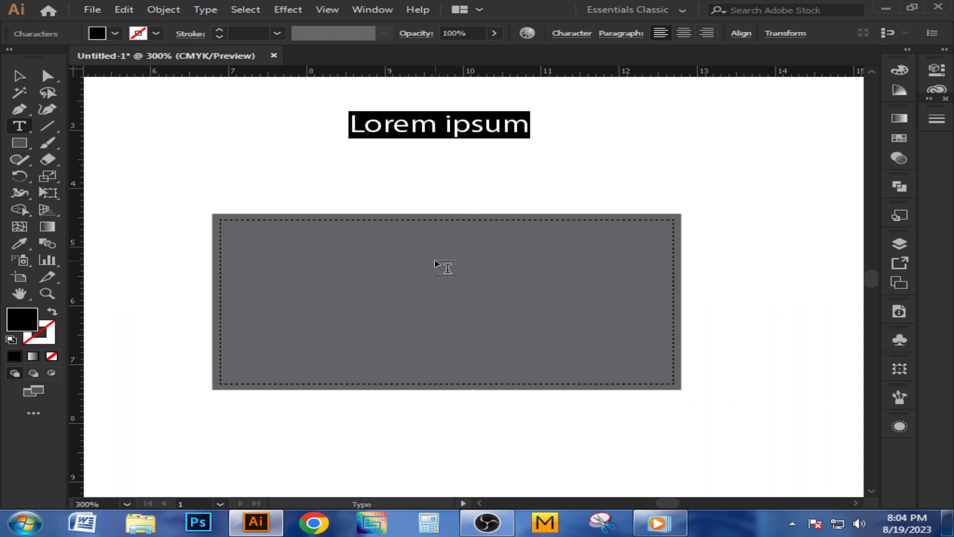
{"action": "type", "text": "tr"}
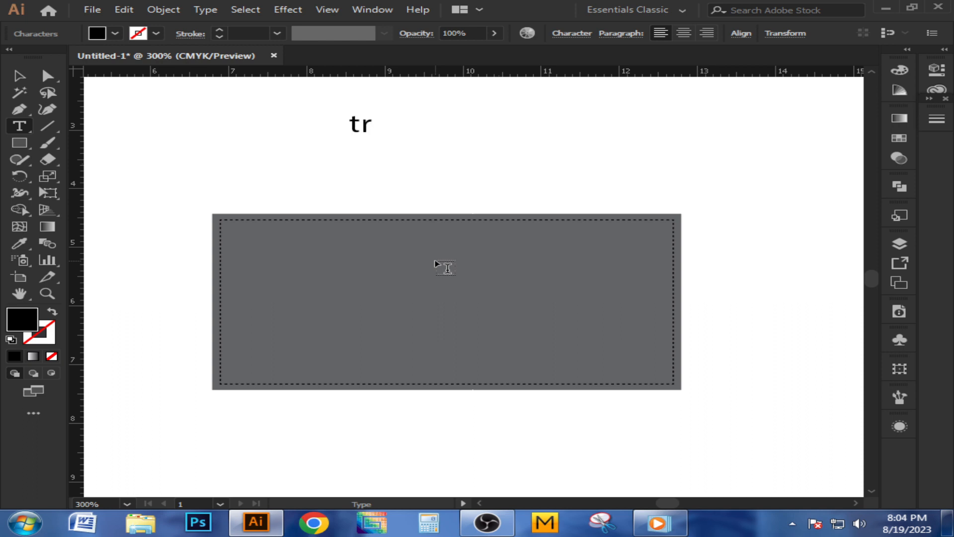
{"action": "type", "text": "cm"}
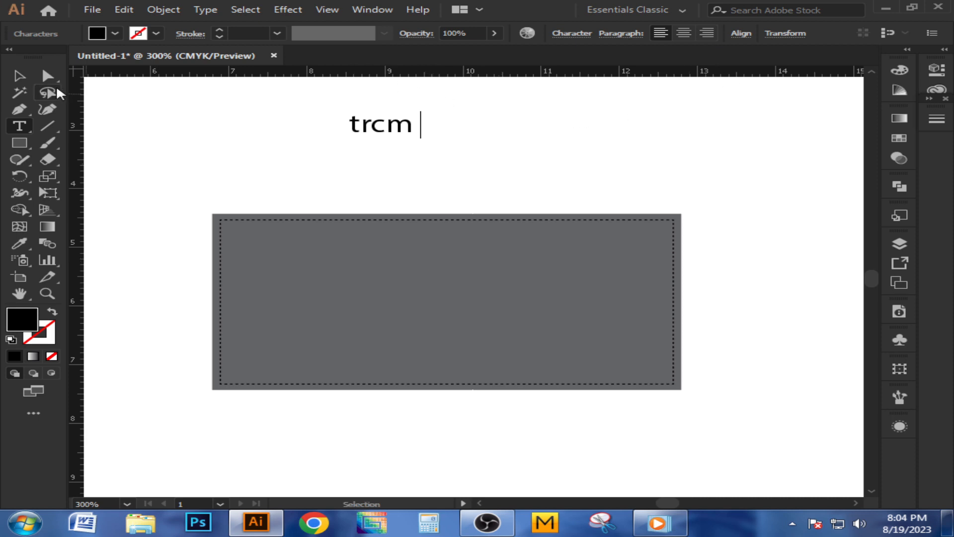
{"action": "key", "text": "Escape"}
{"action": "left_click", "coordinate": [460, 136]}
{"action": "left_click_drag", "start_coordinate": [401, 124], "coordinate": [455, 168]}
- Change the case of the "trcm" text to UPPERCASE and deselect it
{"action": "left_click", "coordinate": [203, 11]}
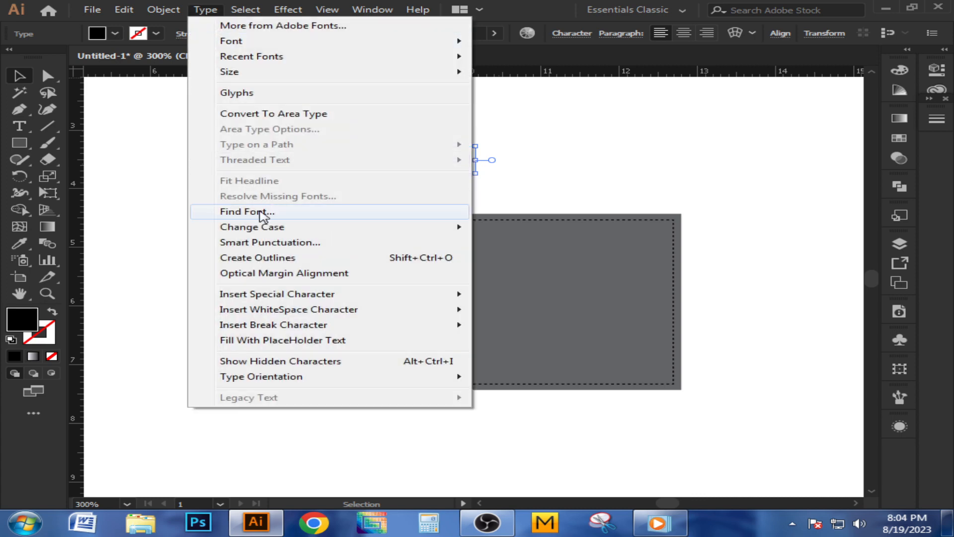
{"action": "mouse_move", "coordinate": [246, 227]}
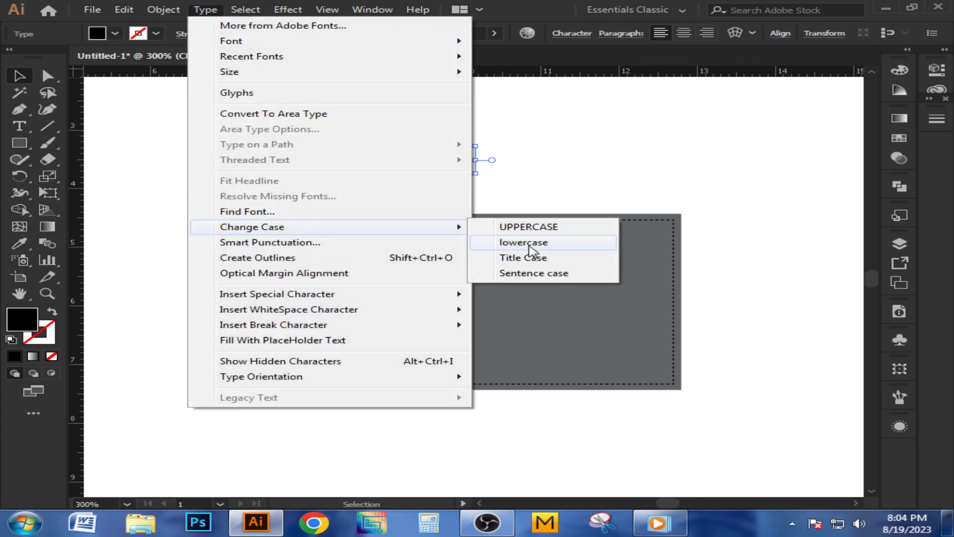
{"action": "left_click", "coordinate": [522, 227]}
{"action": "left_click", "coordinate": [556, 139]}
- Enlarge the TRCM text proportionally to about 2.87 × 1.18 cm and center it above the grey rectangle
{"action": "left_click_drag", "start_coordinate": [482, 164], "coordinate": [575, 124]}
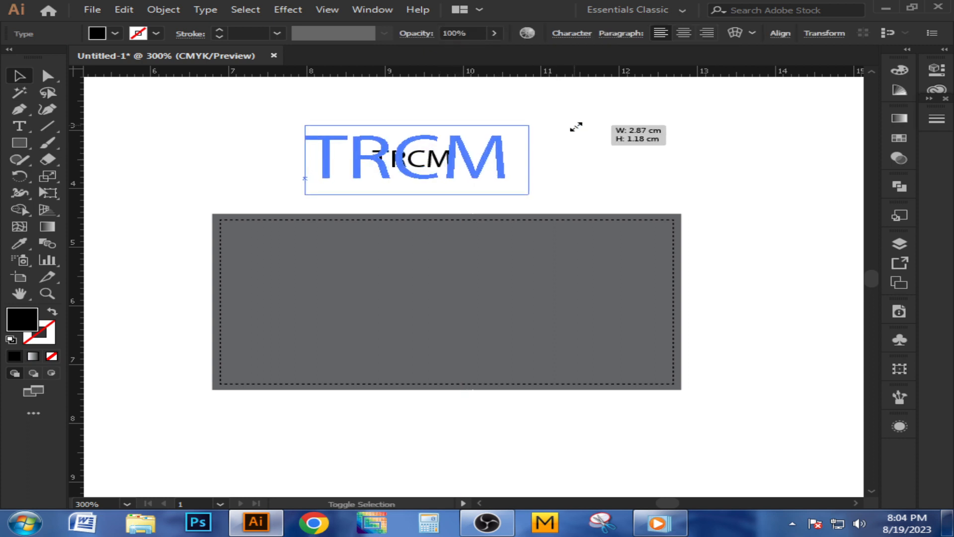
{"action": "left_click", "coordinate": [605, 151]}
{"action": "left_click_drag", "start_coordinate": [472, 174], "coordinate": [504, 167]}
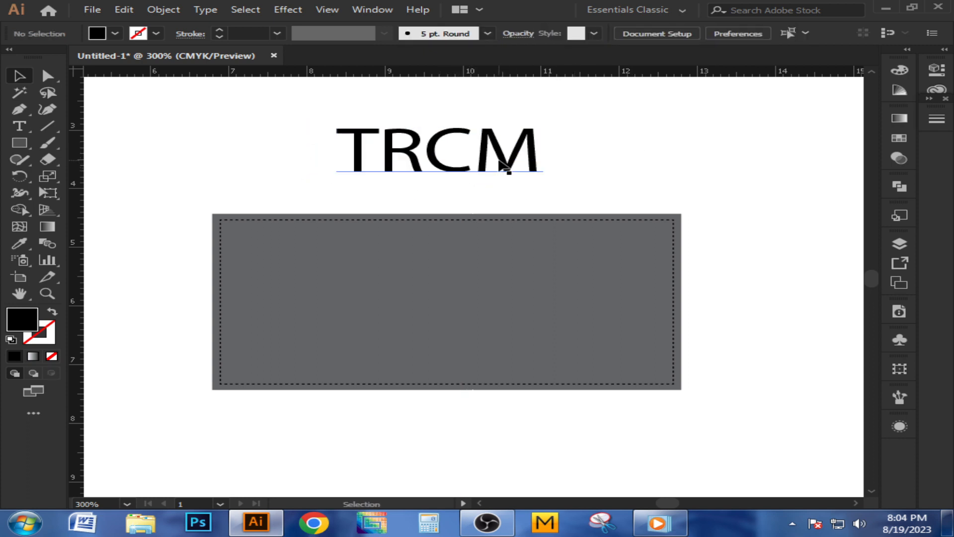
- Set the font of the TRCM text to Ethnocentric and deselect it
{"action": "scroll", "coordinate": [458, 118], "scroll_direction": "up", "scroll_amount": 1, "text": "alt"}
{"action": "left_click", "coordinate": [464, 135]}
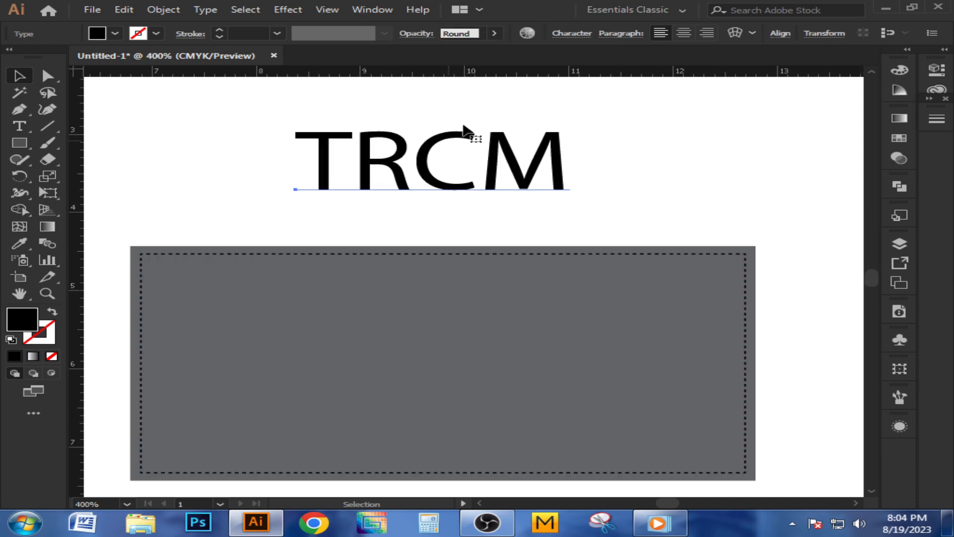
{"action": "key", "text": "ctrl+t"}
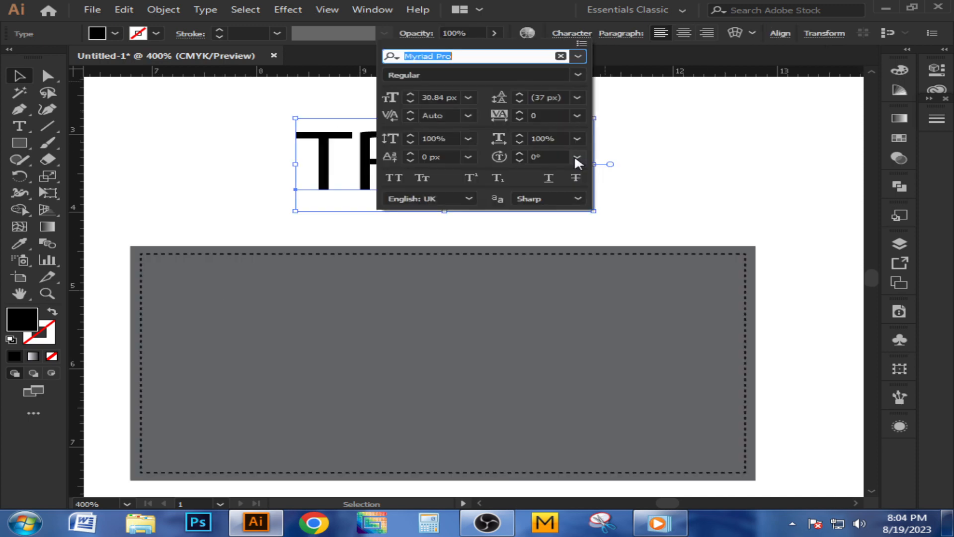
{"action": "left_click", "coordinate": [577, 56]}
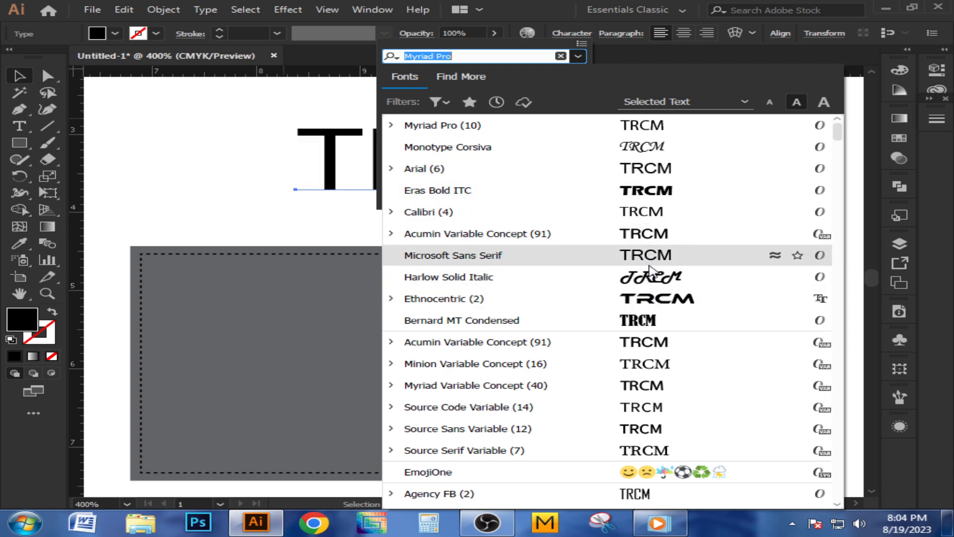
{"action": "left_click", "coordinate": [642, 299]}
{"action": "left_click", "coordinate": [669, 220]}
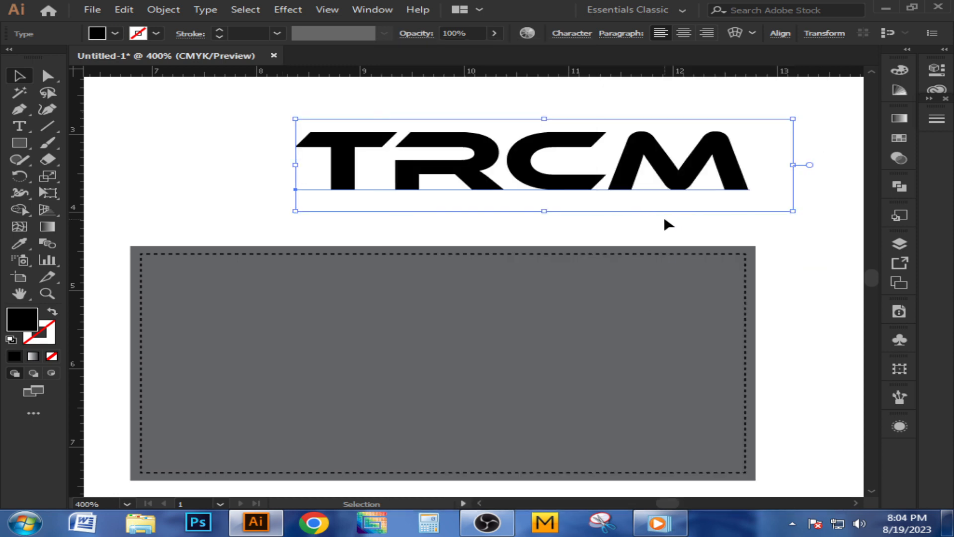
{"action": "left_click", "coordinate": [663, 217]}
- Move the TRCM text into the middle of the grey rectangle, inside the dashed border
{"action": "scroll", "coordinate": [467, 145], "scroll_direction": "down", "scroll_amount": 1}
{"action": "left_click_drag", "start_coordinate": [469, 151], "coordinate": [413, 298]}
{"action": "scroll", "coordinate": [412, 297], "scroll_direction": "down", "scroll_amount": 1}
{"action": "left_click", "coordinate": [463, 139]}
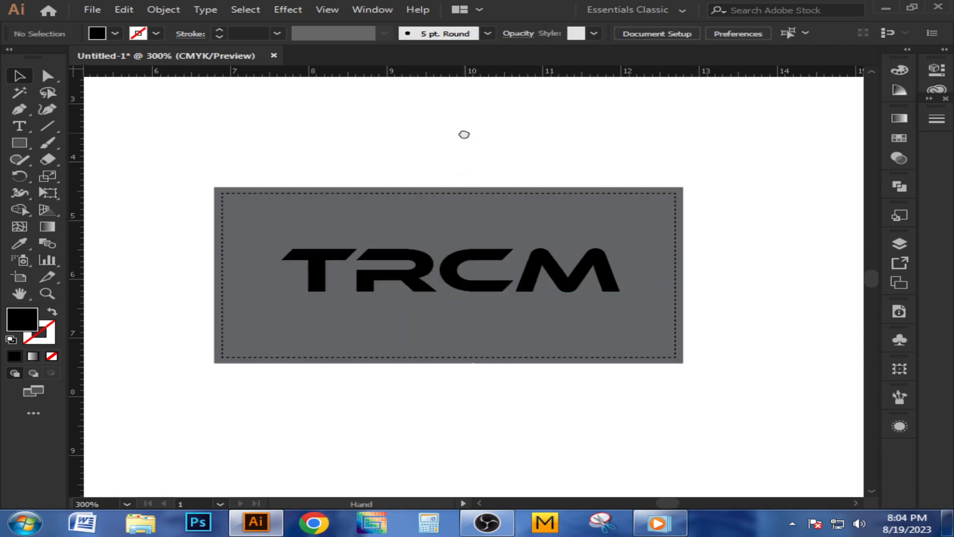
{"action": "scroll", "coordinate": [458, 153], "scroll_direction": "down", "scroll_amount": 1}
{"action": "mouse_move", "coordinate": [464, 135]}
{"action": "left_mouse_down"}
{"action": "mouse_move", "coordinate": [456, 157]}
{"action": "mouse_move", "coordinate": [448, 134]}
{"action": "left_mouse_up"}
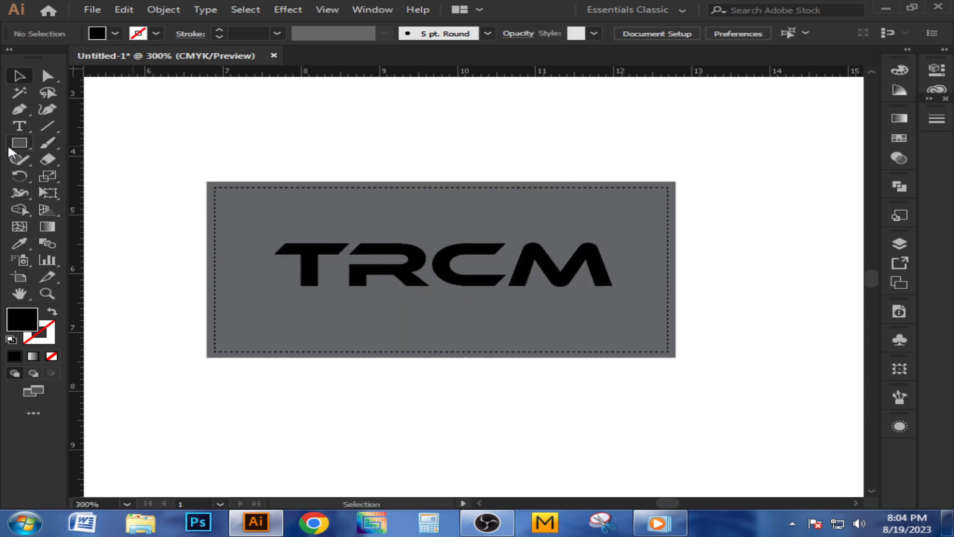
- Add a second line of text reading "TRCM.COM" above the grey rectangle
{"action": "left_click", "coordinate": [19, 125]}
{"action": "left_click", "coordinate": [334, 139]}
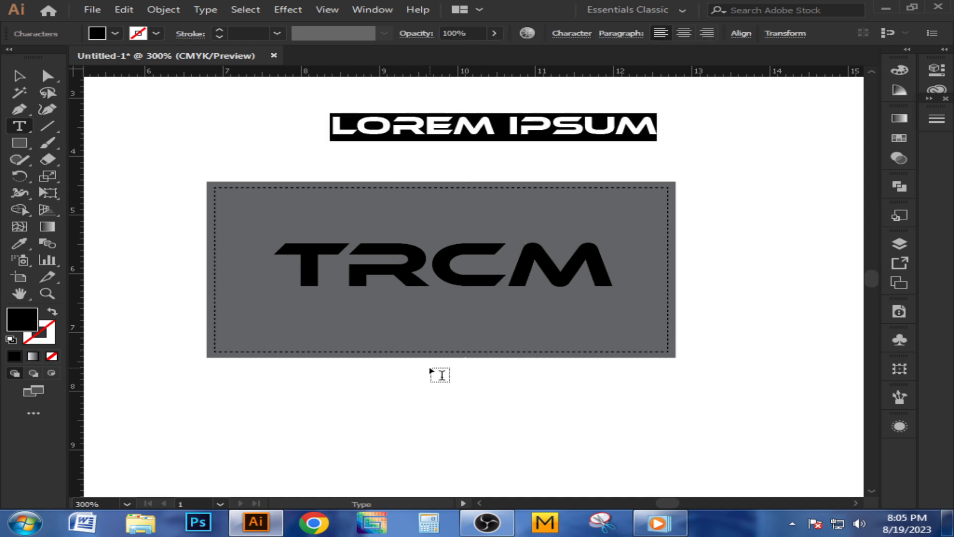
{"action": "type", "text": "T"}
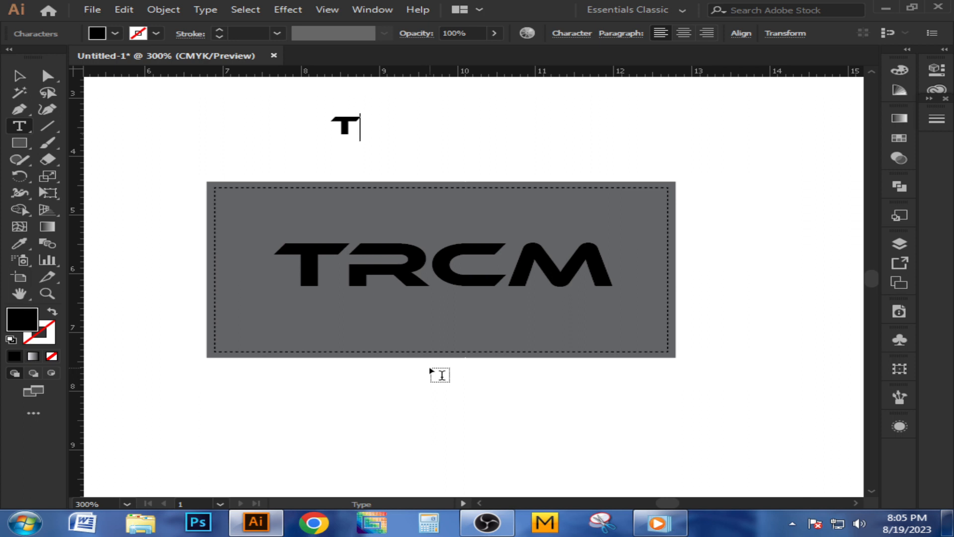
{"action": "type", "text": "OM"}
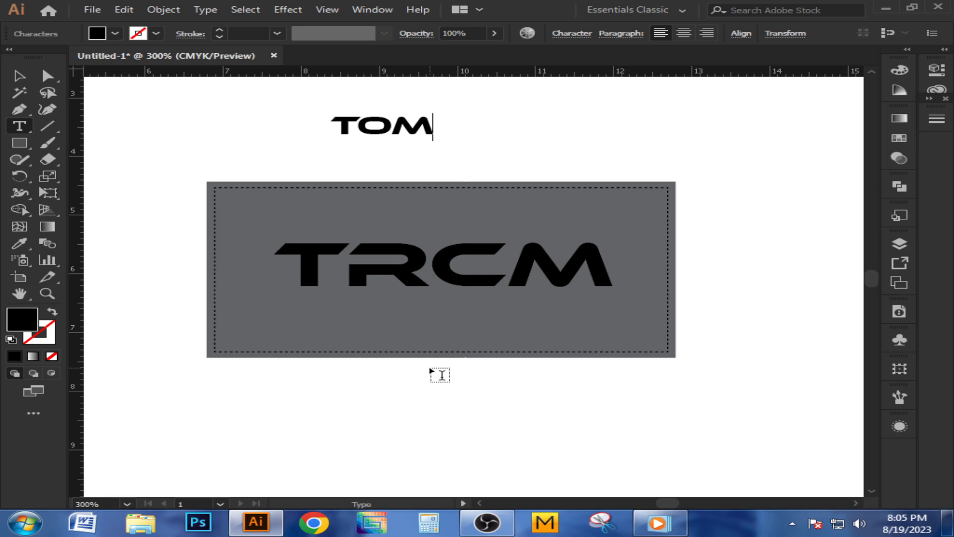
{"action": "key", "text": "BackSpace"}
{"action": "key", "text": "BackSpace"}
{"action": "key", "text": "BackSpace"}
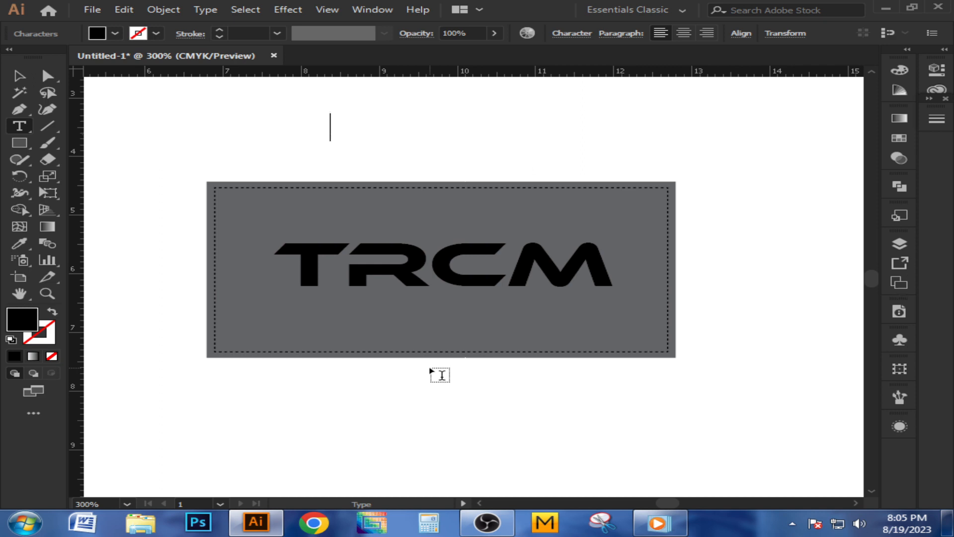
{"action": "type", "text": "TO"}
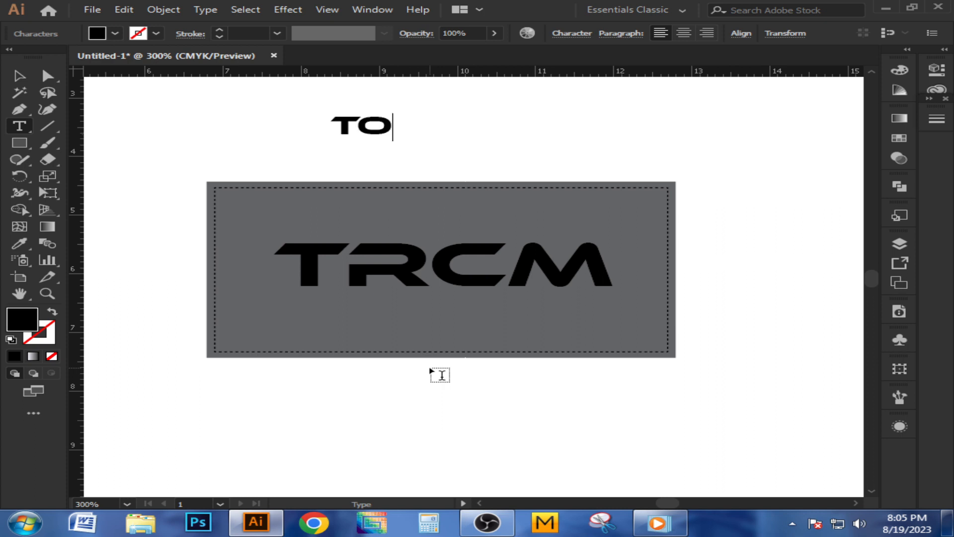
{"action": "key", "text": "BackSpace"}
{"action": "type", "text": "R"}
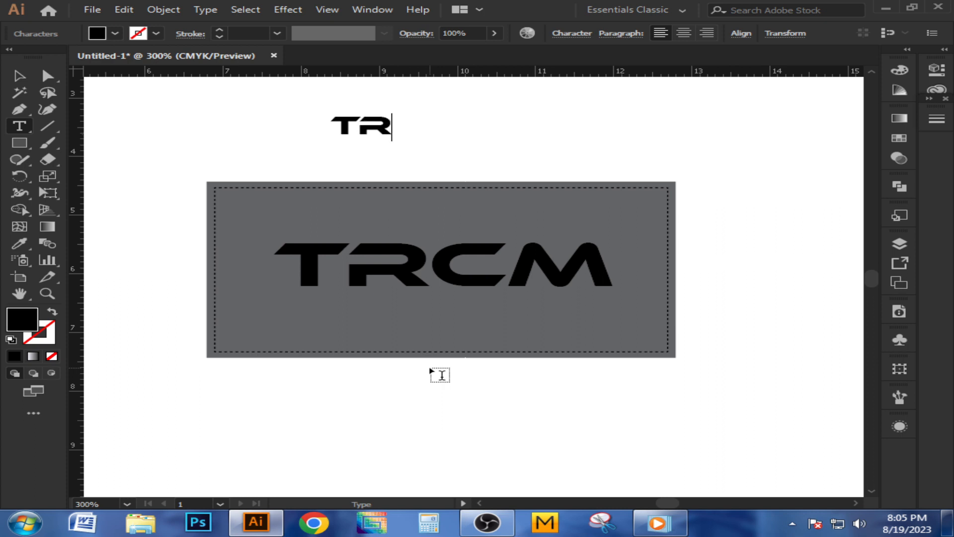
{"action": "type", "text": "C"}
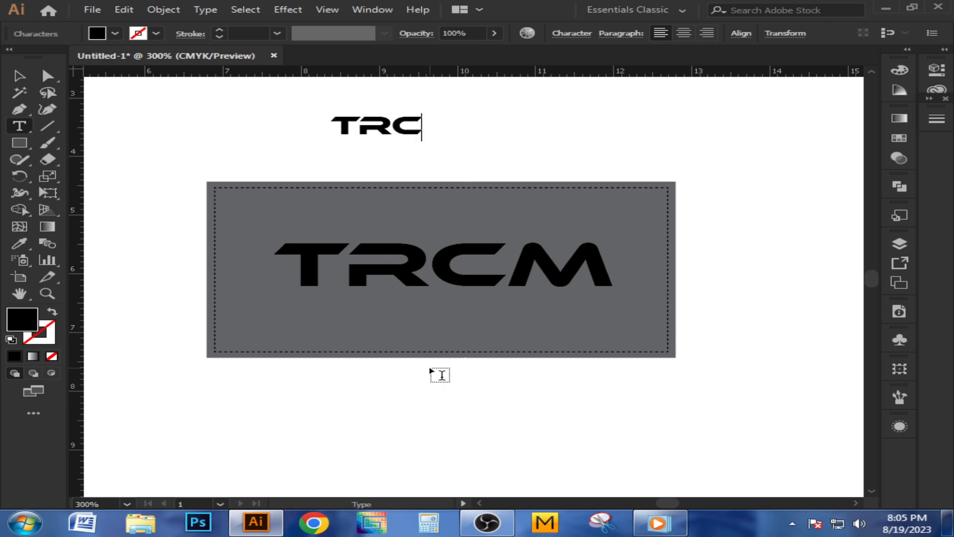
{"action": "type", "text": "M "}
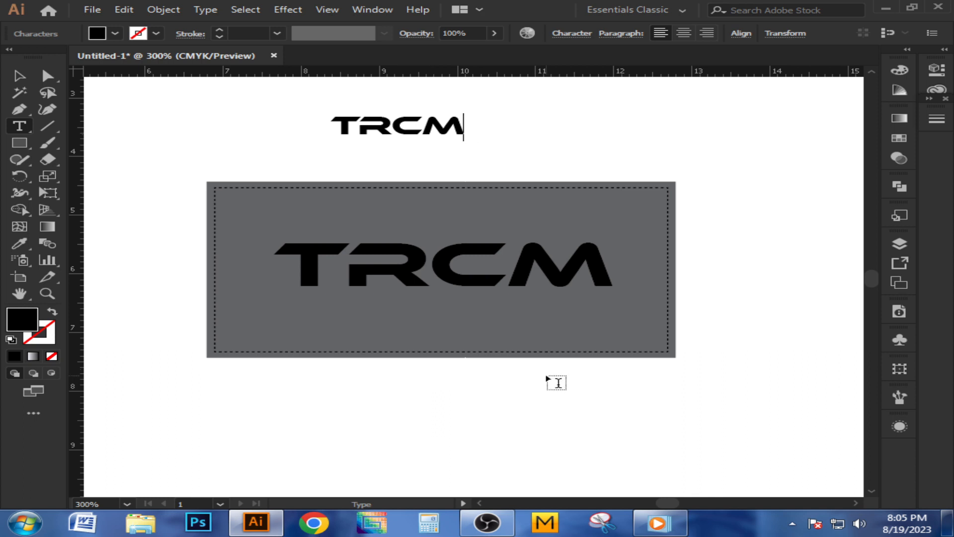
{"action": "type", "text": ".COM"}
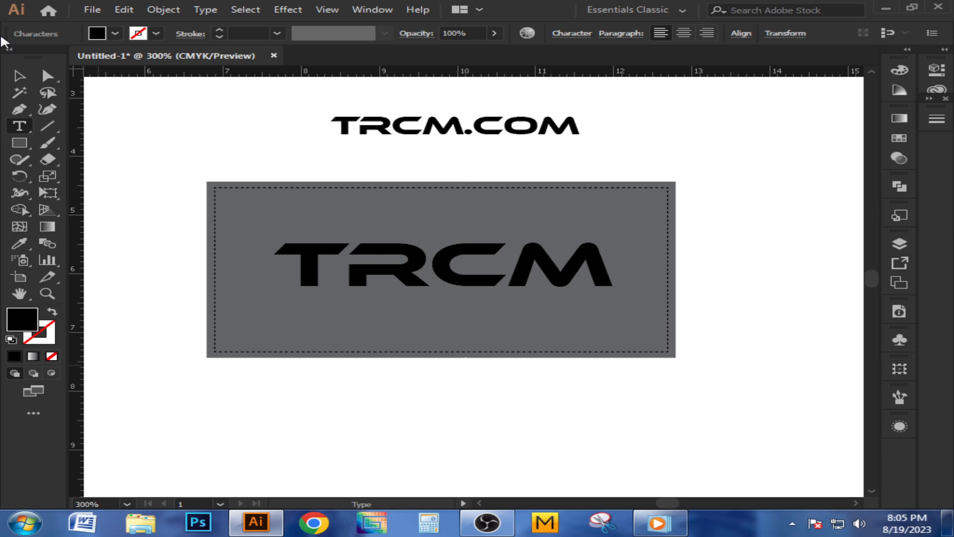
{"action": "left_click", "coordinate": [19, 76]}
- Change the case of the web address text above the rectangle to lowercase
{"action": "left_click", "coordinate": [160, 11]}
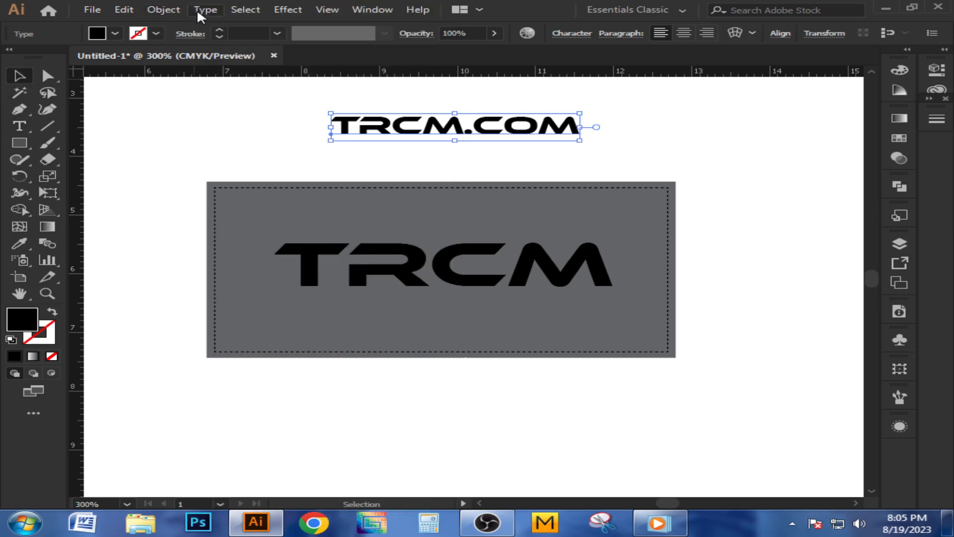
{"action": "left_click", "coordinate": [201, 8]}
{"action": "mouse_move", "coordinate": [270, 227]}
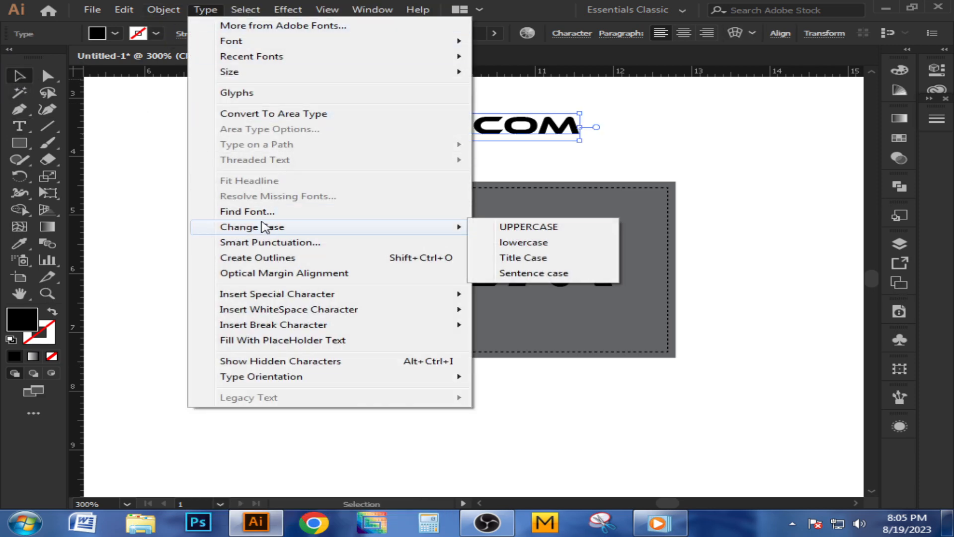
{"action": "left_click", "coordinate": [521, 243]}
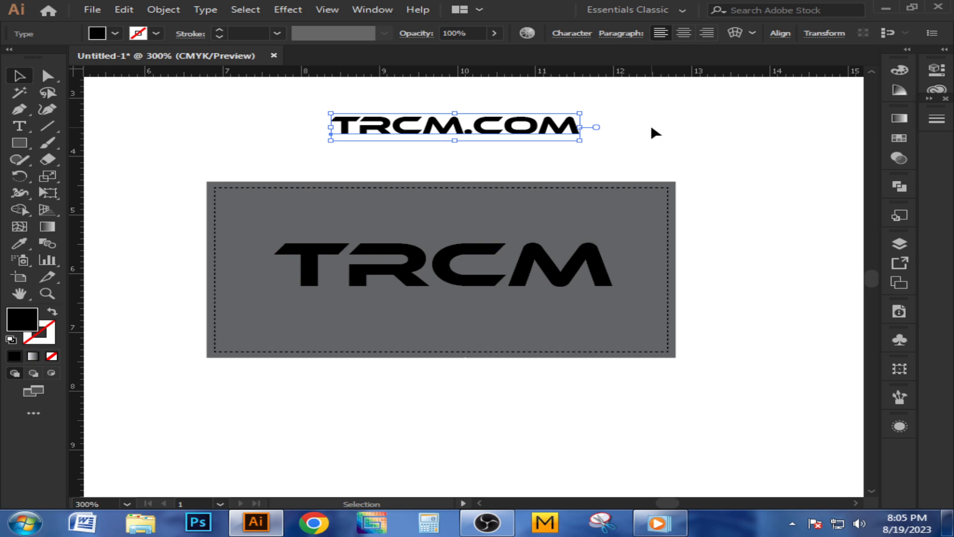
- Set the font of the "trcm.com" text to Blackadder ITC and deselect it
{"action": "left_click", "coordinate": [574, 34]}
{"action": "left_click", "coordinate": [578, 56]}
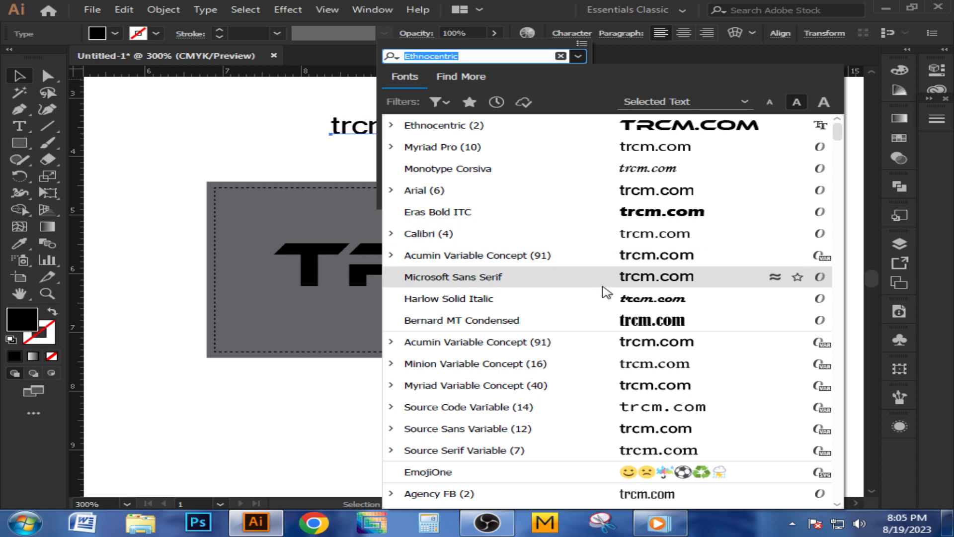
{"action": "scroll", "coordinate": [612, 300], "scroll_direction": "down", "scroll_amount": 5}
{"action": "scroll", "coordinate": [611, 300], "scroll_direction": "down", "scroll_amount": 3}
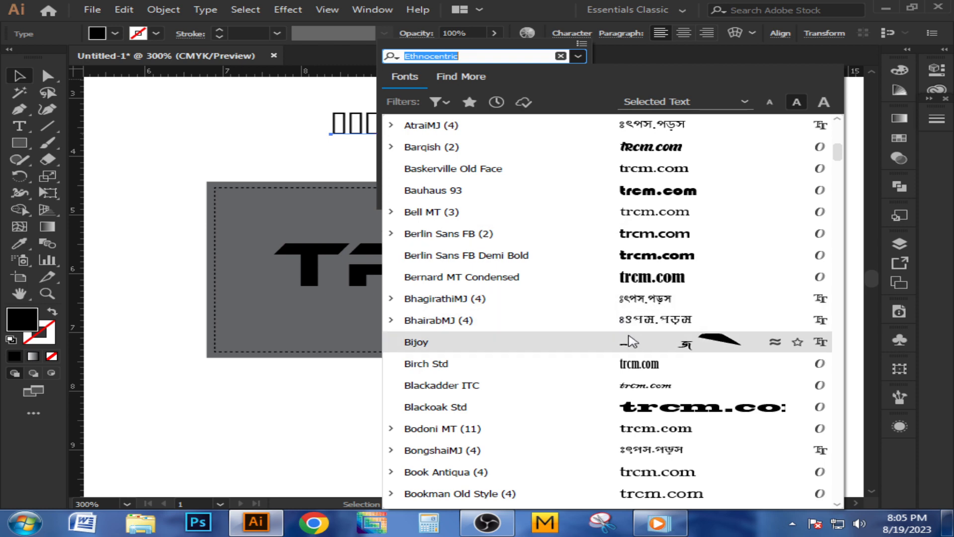
{"action": "scroll", "coordinate": [628, 343], "scroll_direction": "down", "scroll_amount": 4}
{"action": "scroll", "coordinate": [631, 361], "scroll_direction": "down", "scroll_amount": 2}
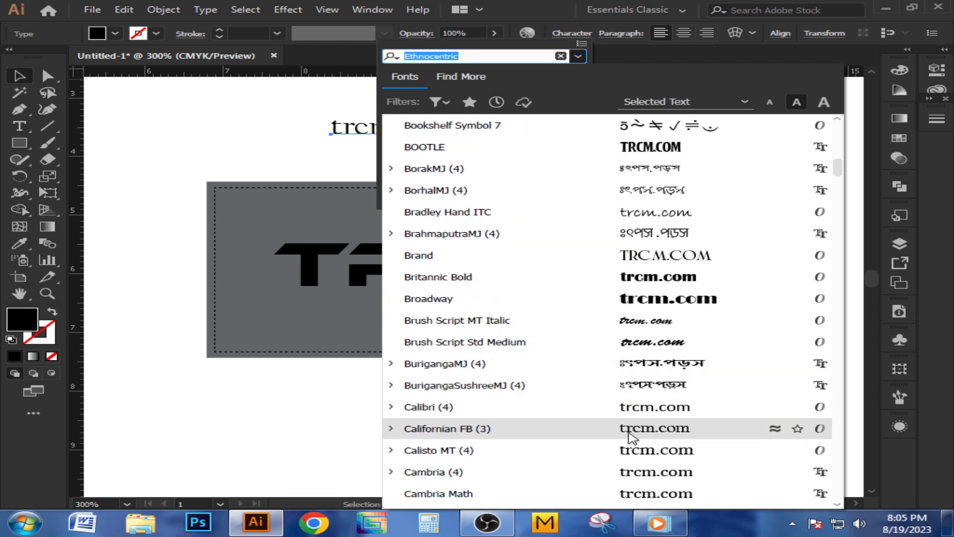
{"action": "scroll", "coordinate": [667, 309], "scroll_direction": "up", "scroll_amount": 2}
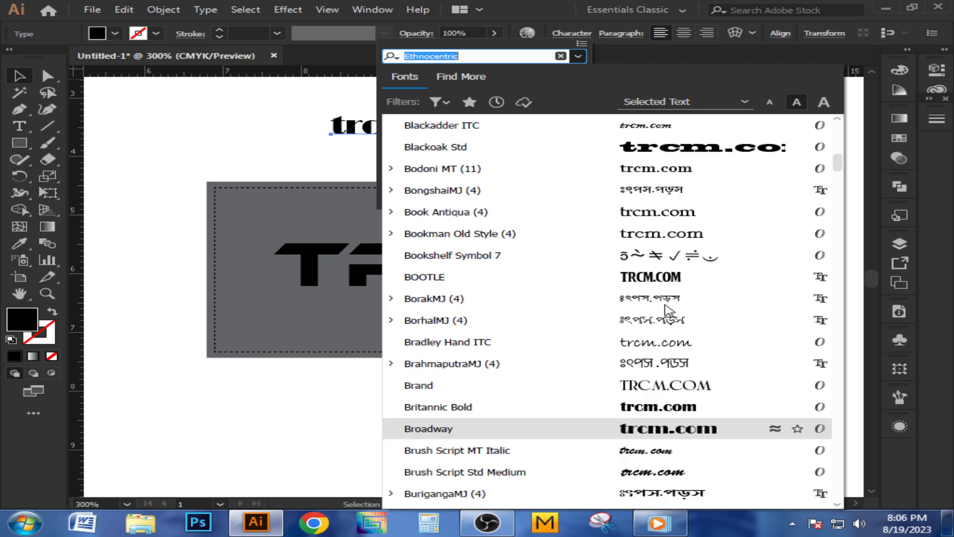
{"action": "scroll", "coordinate": [659, 295], "scroll_direction": "up", "scroll_amount": 2}
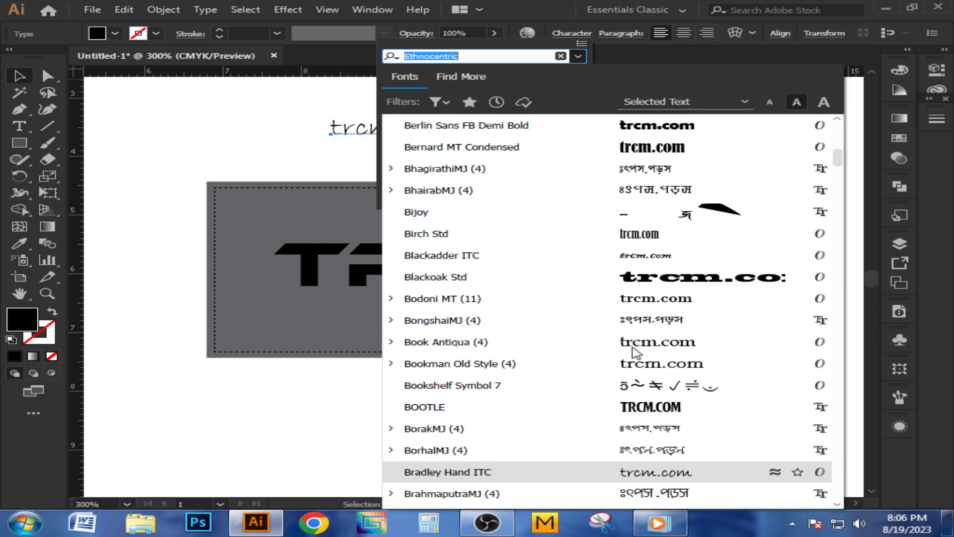
{"action": "left_click", "coordinate": [641, 255]}
{"action": "left_click", "coordinate": [588, 391]}
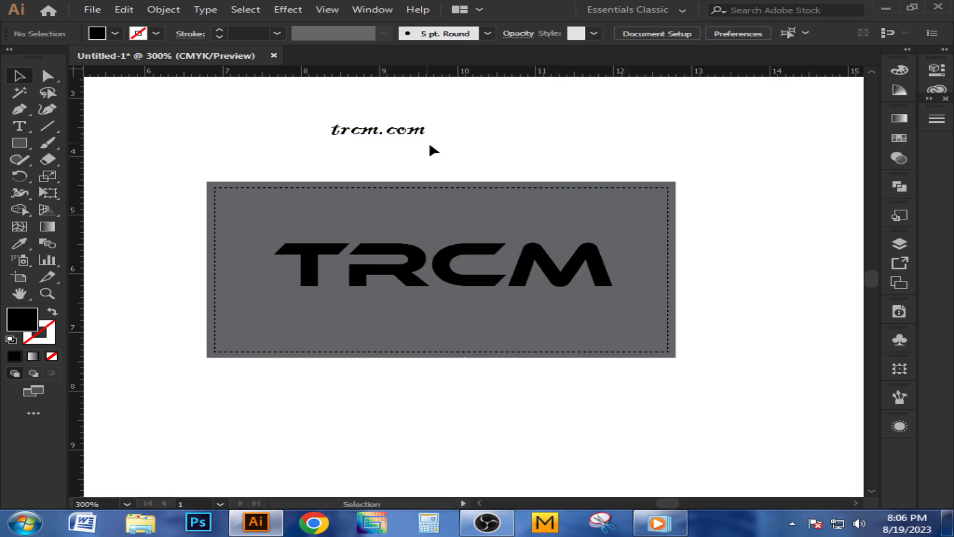
- Move "trcm.com" into the grey rectangle beneath TRCM, shift TRCM slightly up, and deselect
{"action": "left_click_drag", "start_coordinate": [418, 133], "coordinate": [467, 319]}
{"action": "left_click_drag", "start_coordinate": [435, 280], "coordinate": [431, 256]}
{"action": "left_click", "coordinate": [453, 386]}
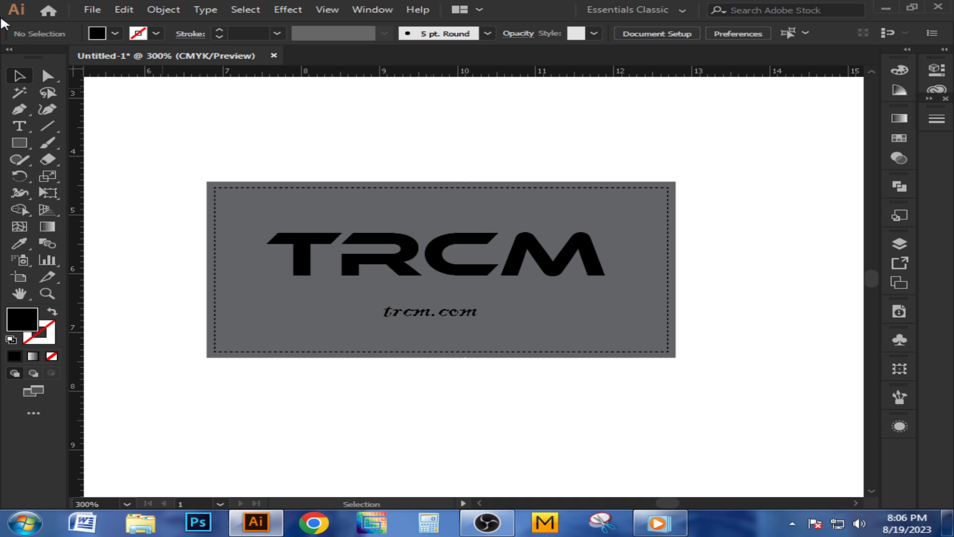
- Add a text line reading "made in bangladesh" and place it inside the grey rectangle beneath "trcm.com"
{"action": "left_click", "coordinate": [20, 126]}
{"action": "left_click", "coordinate": [408, 405]}
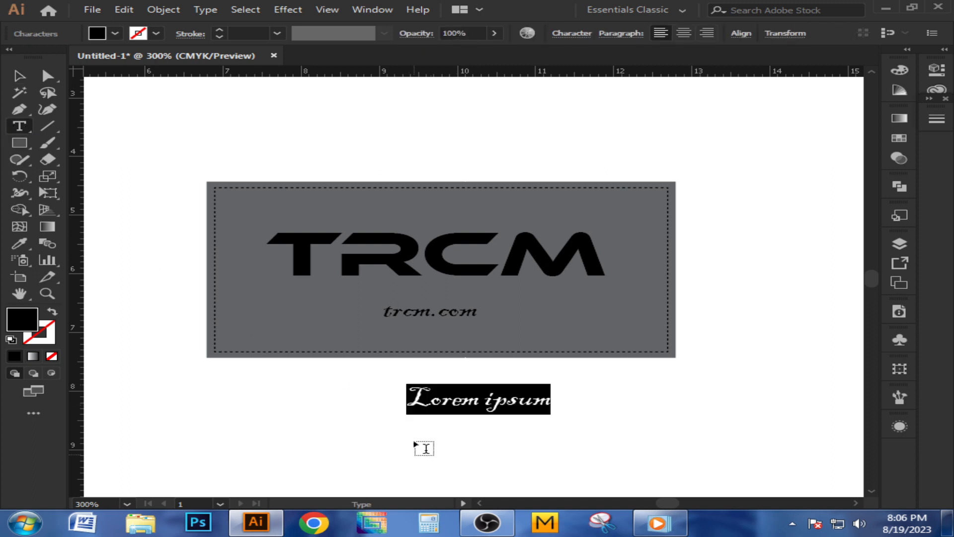
{"action": "type", "text": "ma"}
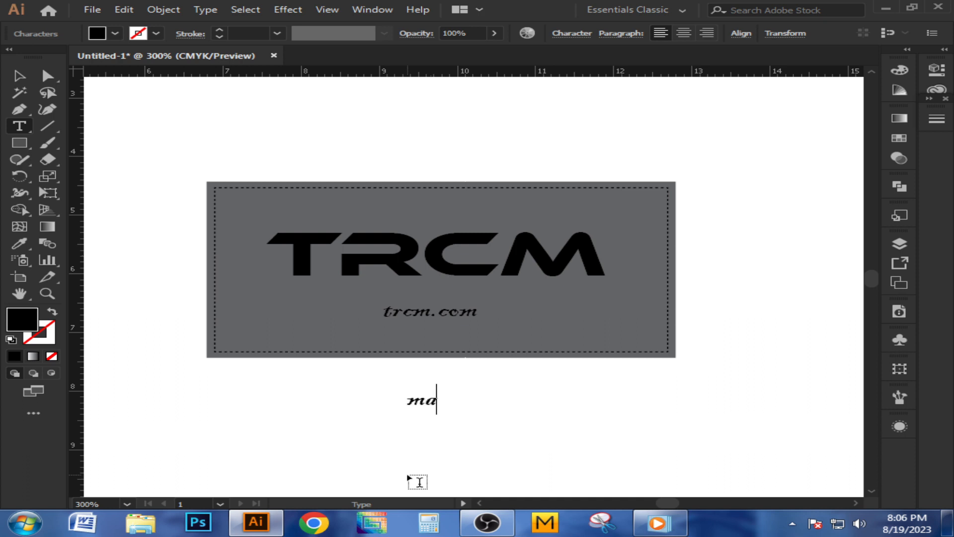
{"action": "type", "text": "de in"}
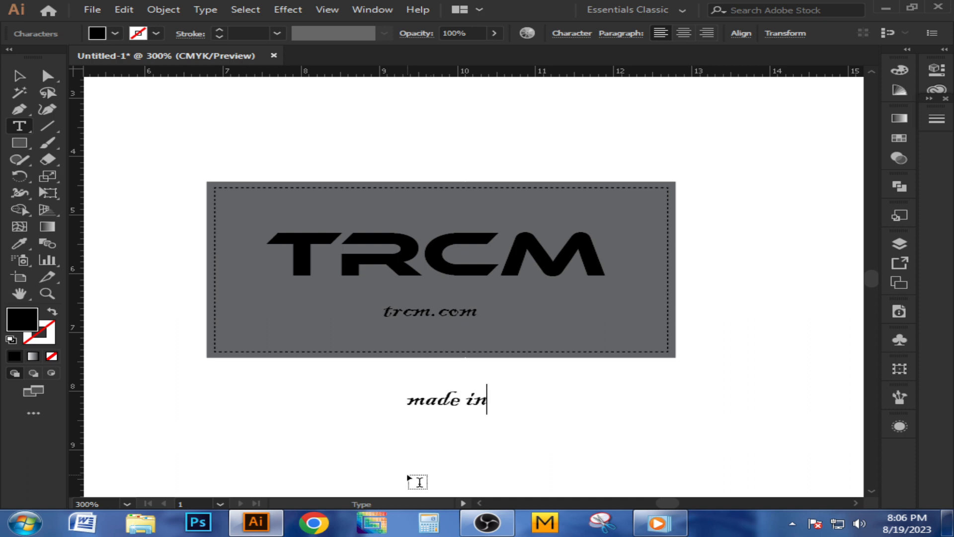
{"action": "type", "text": " bang"}
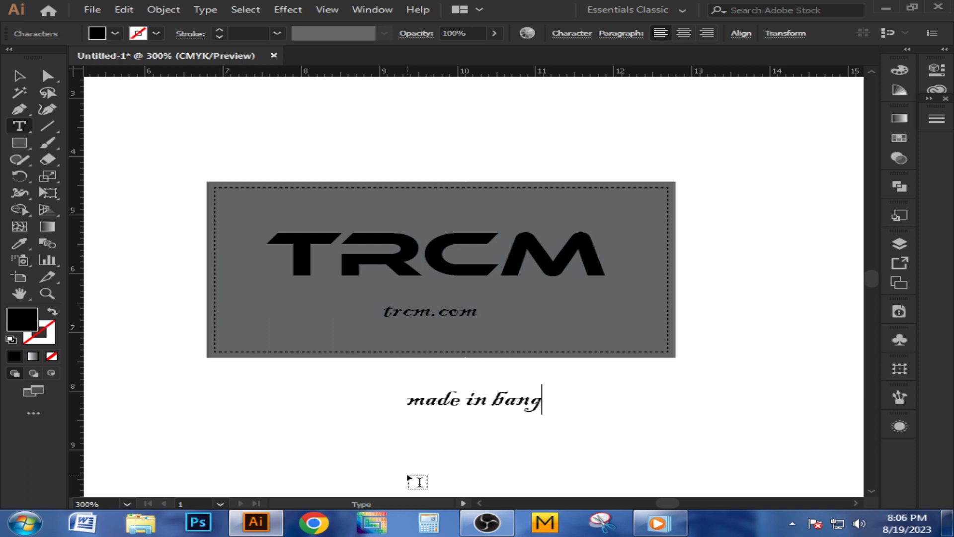
{"action": "type", "text": "ladesh"}
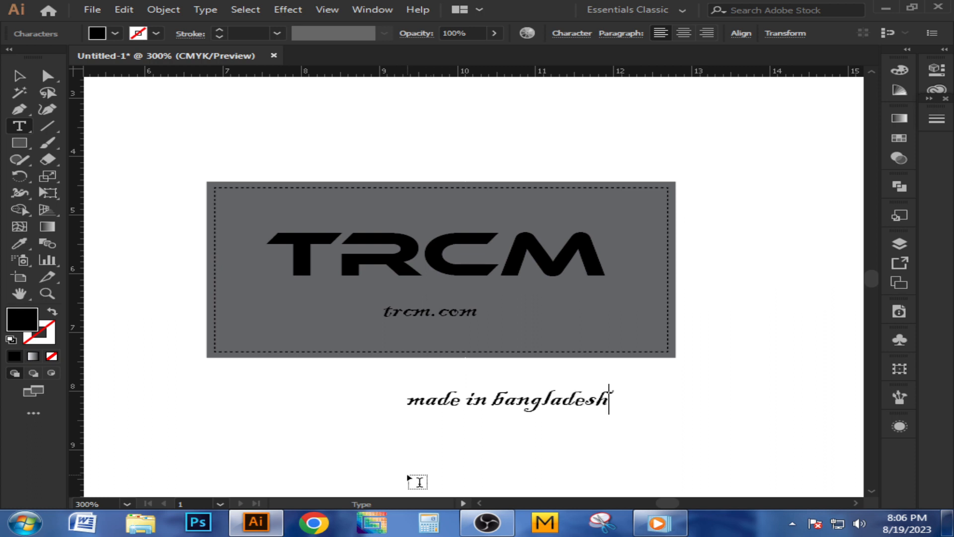
{"action": "left_click", "coordinate": [19, 76]}
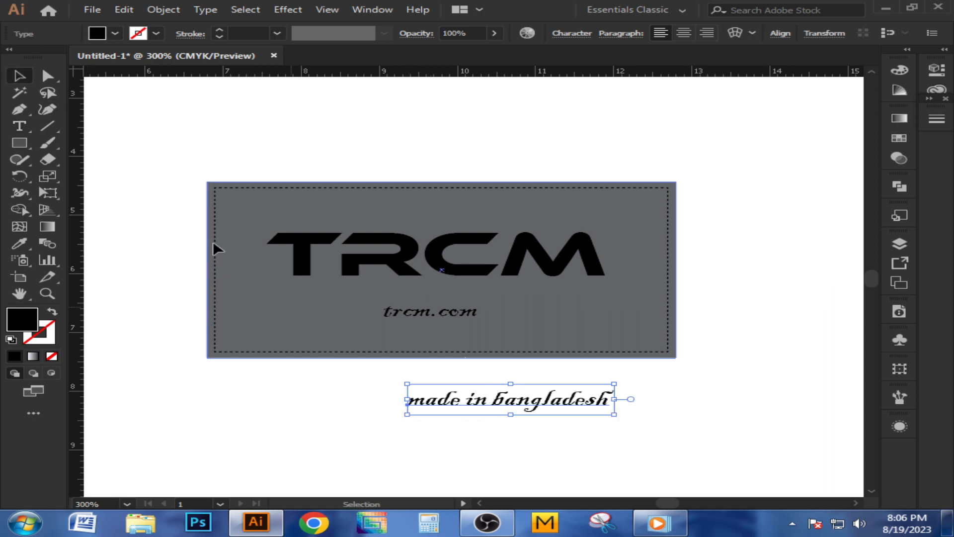
{"action": "left_click", "coordinate": [480, 455]}
{"action": "left_click_drag", "start_coordinate": [545, 407], "coordinate": [464, 336]}
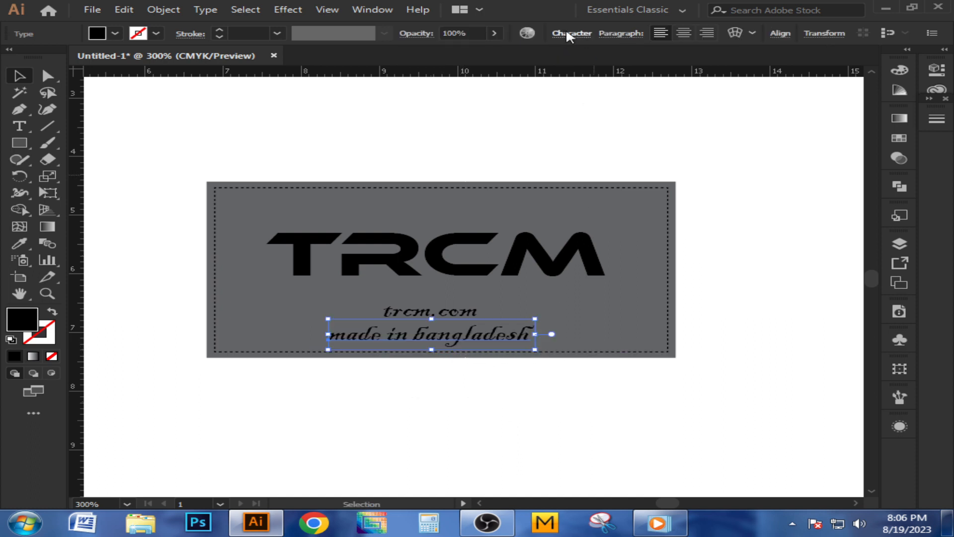
- Set the font of "made in bangladesh" to Harlow Solid Italic and shift the text about 0.24 cm to the left
{"action": "left_click", "coordinate": [567, 34]}
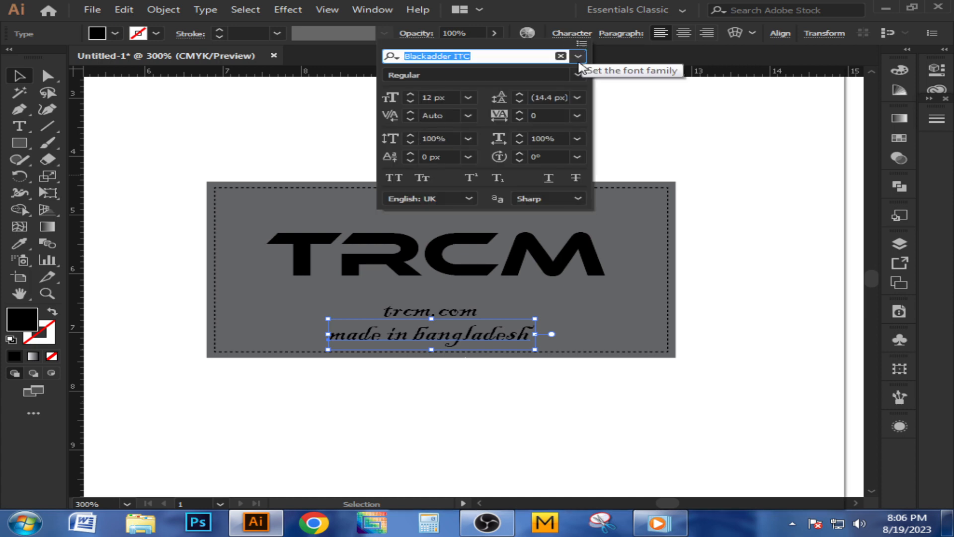
{"action": "left_click", "coordinate": [578, 56]}
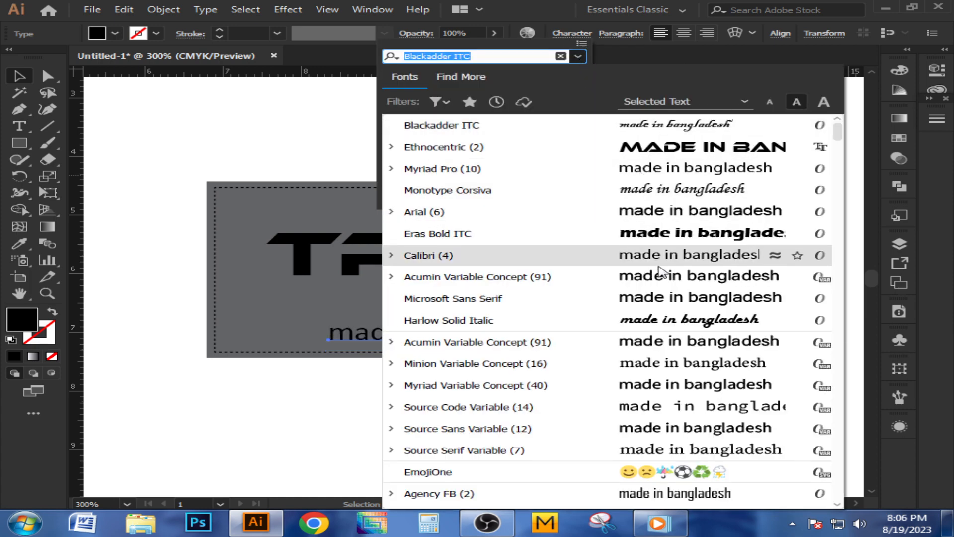
{"action": "left_click", "coordinate": [676, 321]}
{"action": "left_click", "coordinate": [585, 420]}
{"action": "left_click", "coordinate": [585, 420]}
{"action": "scroll", "coordinate": [582, 417], "scroll_direction": "down", "scroll_amount": 2}
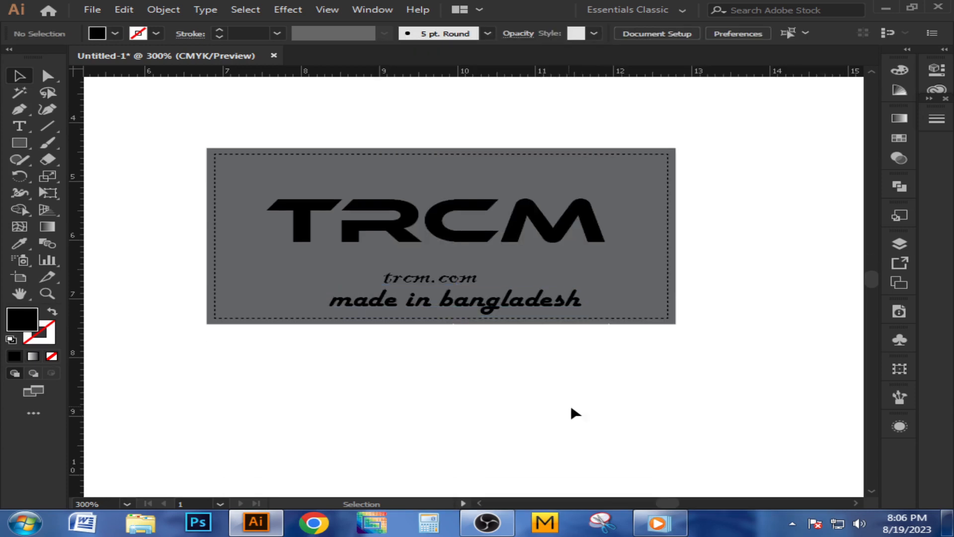
{"action": "left_click_drag", "start_coordinate": [488, 308], "coordinate": [469, 305]}
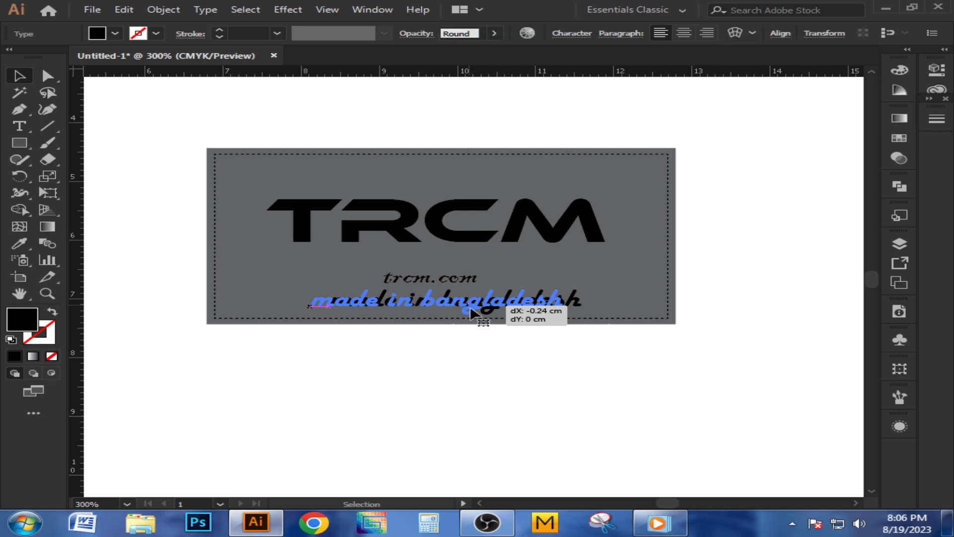
{"action": "left_click", "coordinate": [494, 377]}
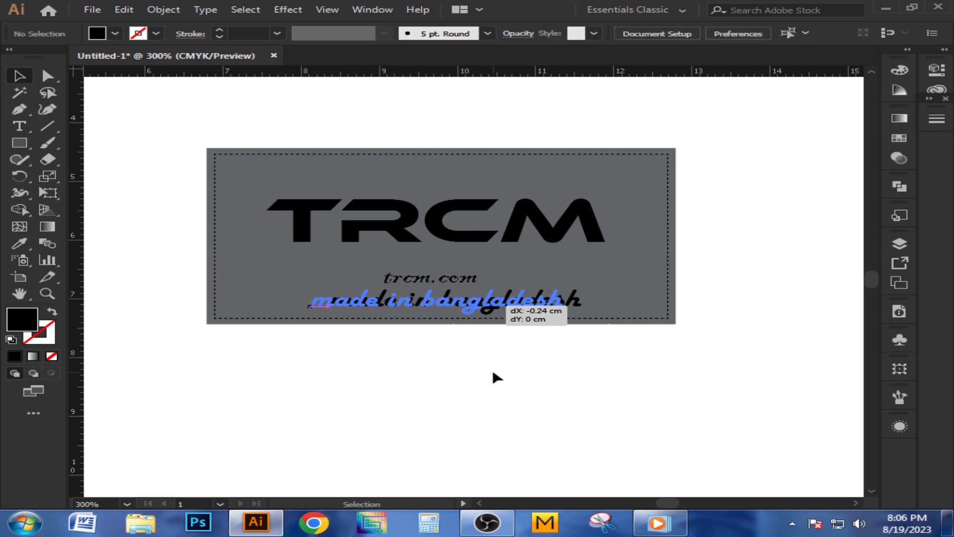
{"action": "left_click", "coordinate": [431, 217]}
{"action": "left_click", "coordinate": [466, 165]}
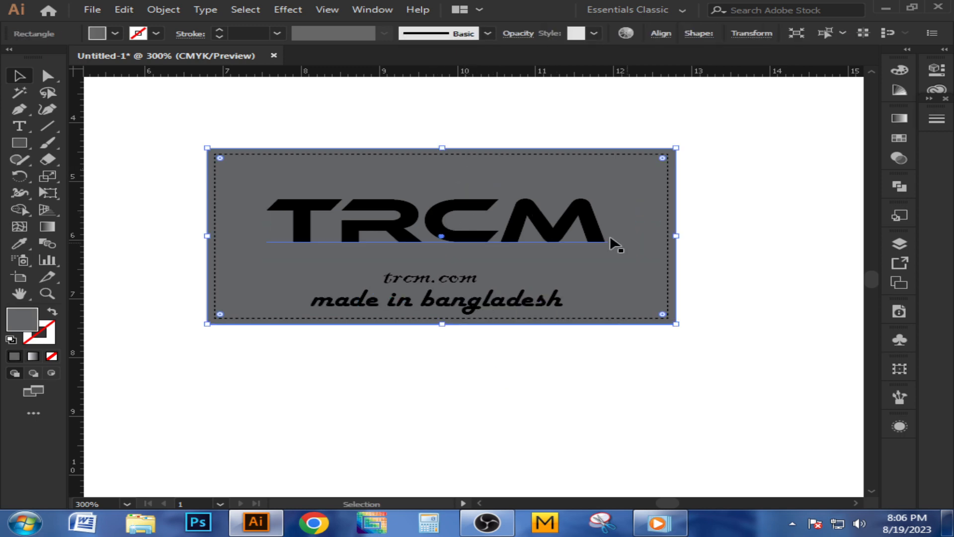
{"action": "left_click", "coordinate": [734, 283]}
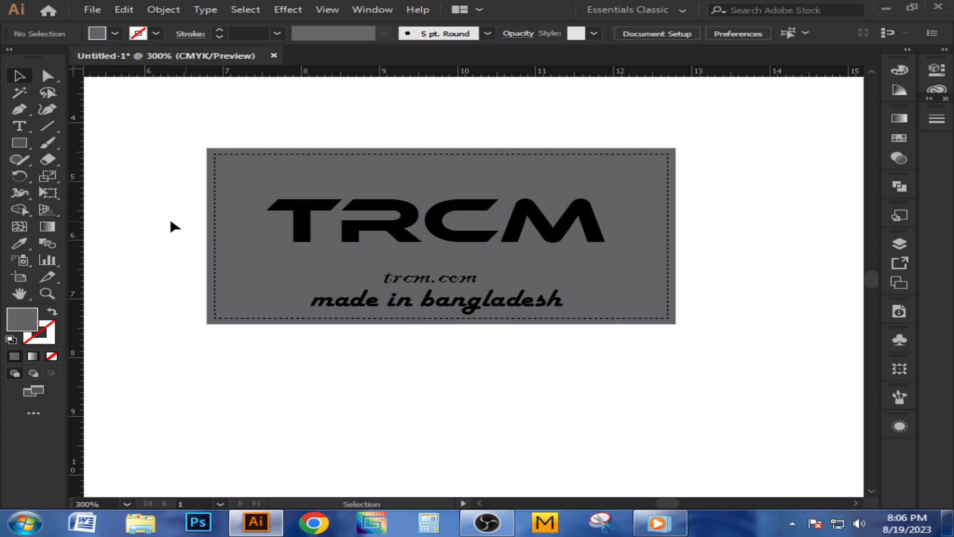
{"action": "scroll", "coordinate": [320, 213], "scroll_direction": "up", "scroll_amount": 1}
{"action": "left_click", "coordinate": [324, 215]}
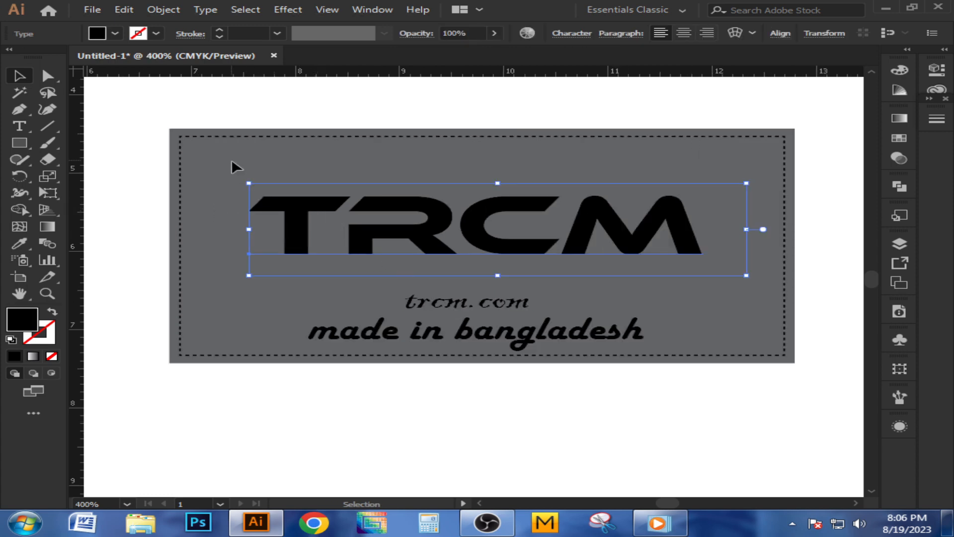
{"action": "left_click", "coordinate": [131, 167]}
{"action": "left_click", "coordinate": [223, 210]}
{"action": "key", "text": "a"}
{"action": "left_click", "coordinate": [223, 206]}
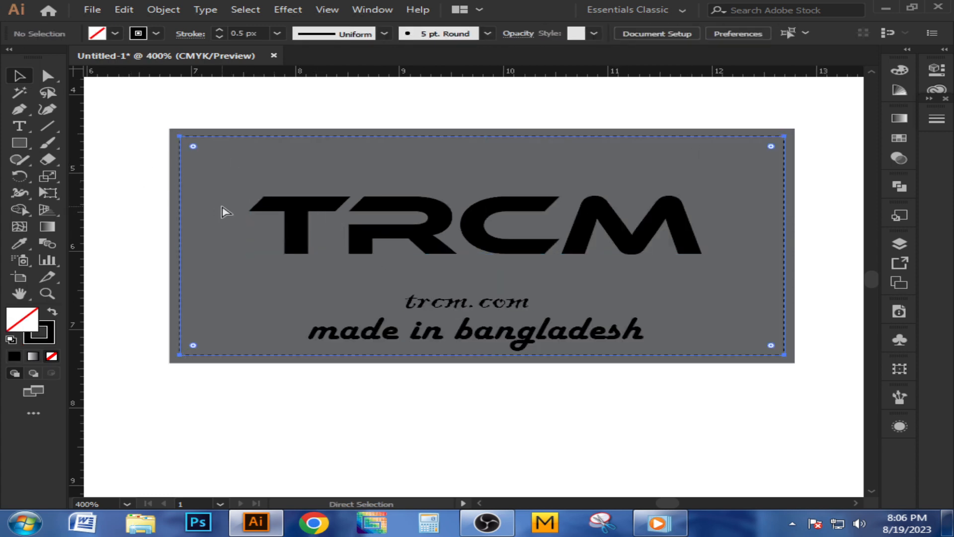
- Expand the TRCM text into shapes with the Object and Fill options, then deselect it
{"action": "key", "text": "v"}
{"action": "left_click", "coordinate": [263, 214]}
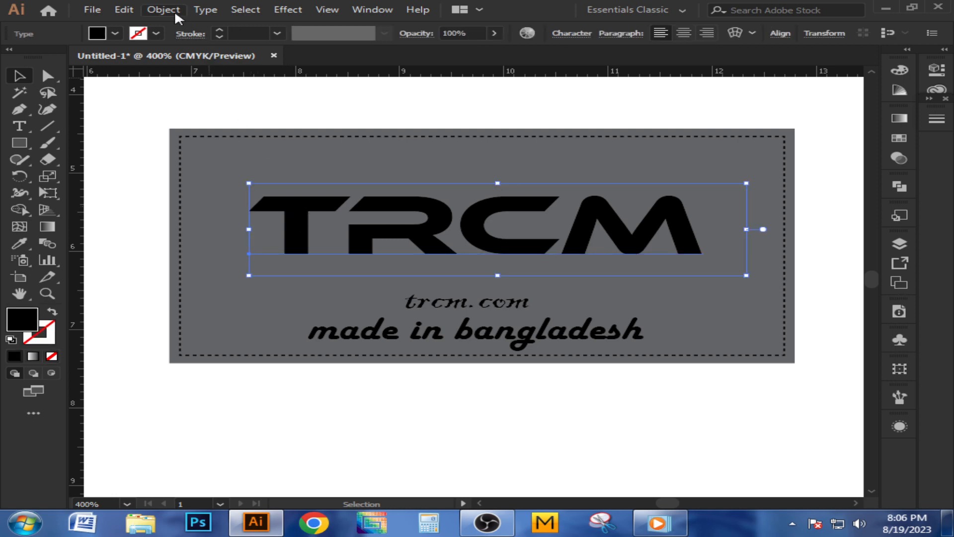
{"action": "left_click", "coordinate": [169, 10]}
{"action": "left_click", "coordinate": [251, 172]}
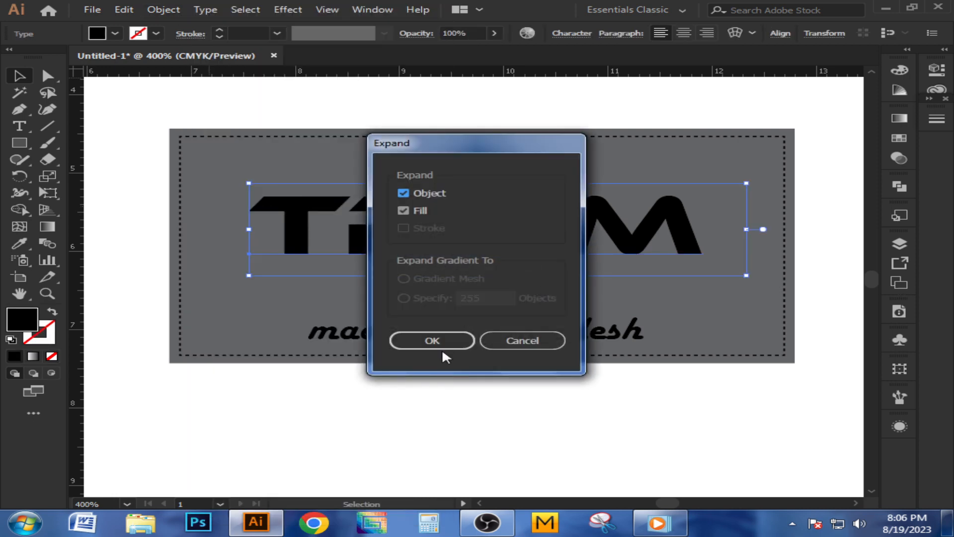
{"action": "left_click", "coordinate": [440, 343]}
{"action": "left_click", "coordinate": [711, 280]}
- Shift the expanded TRCM lettering slightly up inside the rectangle and deselect it
{"action": "key", "text": "space"}
{"action": "left_click_drag", "start_coordinate": [682, 287], "coordinate": [650, 298]}
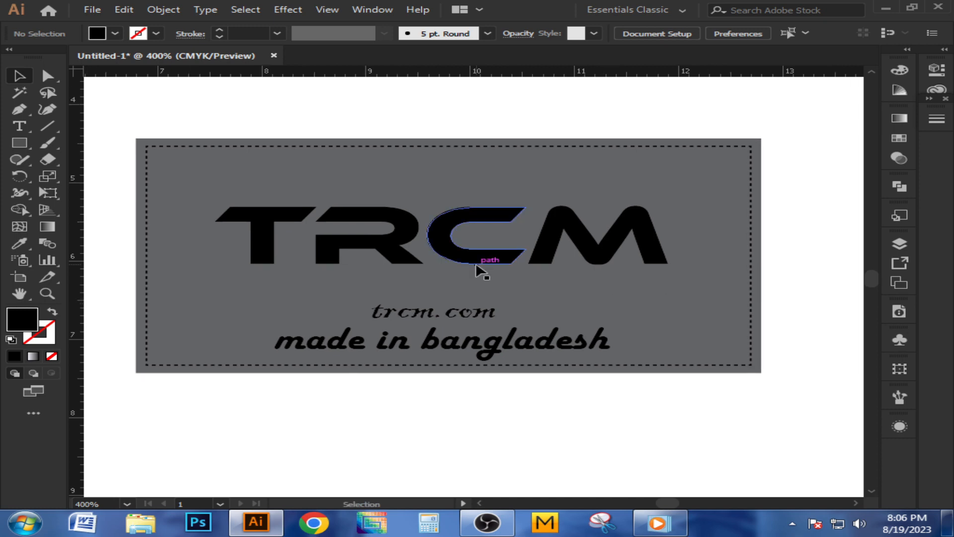
{"action": "mouse_move", "coordinate": [483, 267]}
{"action": "left_mouse_down"}
{"action": "mouse_move", "coordinate": [463, 238]}
{"action": "mouse_move", "coordinate": [469, 255]}
{"action": "left_mouse_up"}
{"action": "left_click", "coordinate": [540, 296]}
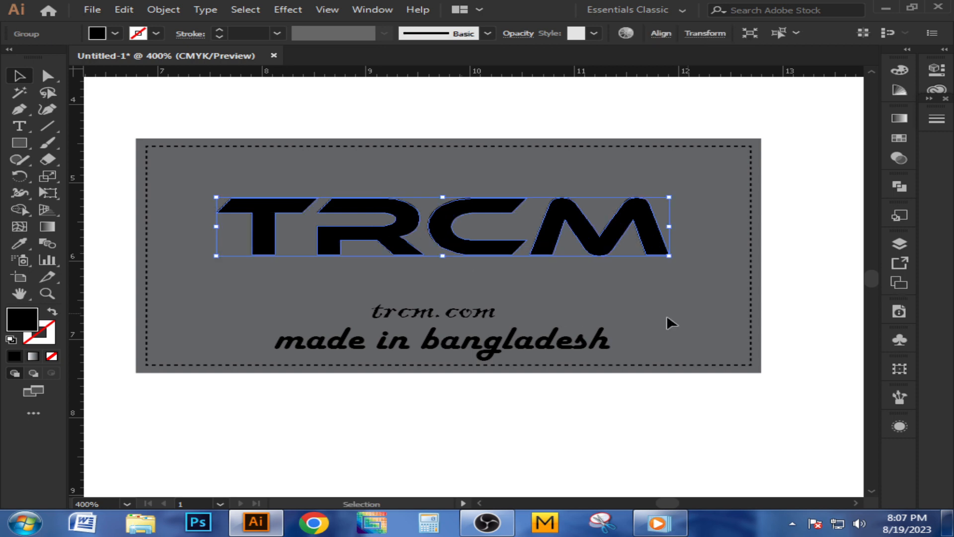
{"action": "left_click", "coordinate": [663, 290]}
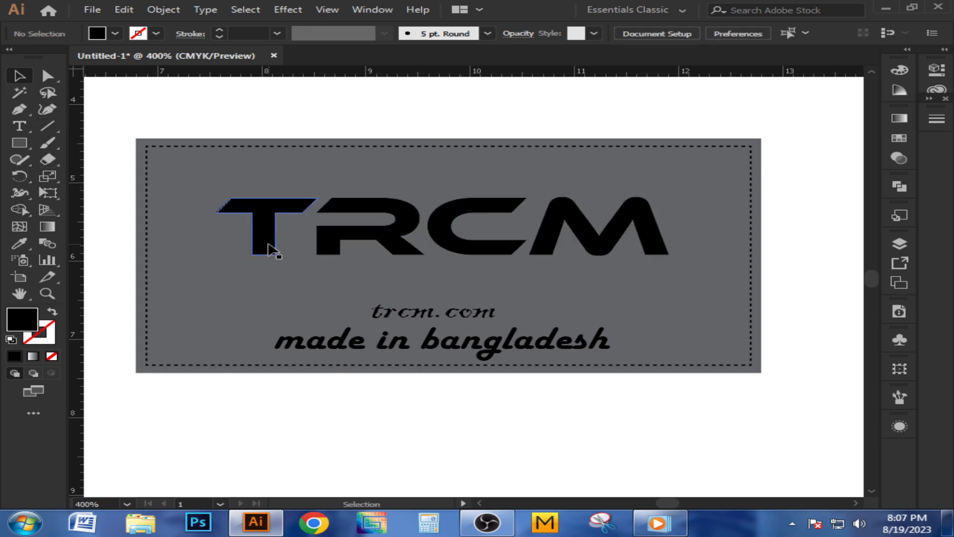
- Duplicate the TRCM lettering onto the white area above the grey rectangle
{"action": "scroll", "coordinate": [286, 259], "scroll_direction": "down", "scroll_amount": 2}
{"action": "left_click_drag", "start_coordinate": [354, 255], "coordinate": [340, 213]}
{"action": "left_click", "coordinate": [294, 130]}
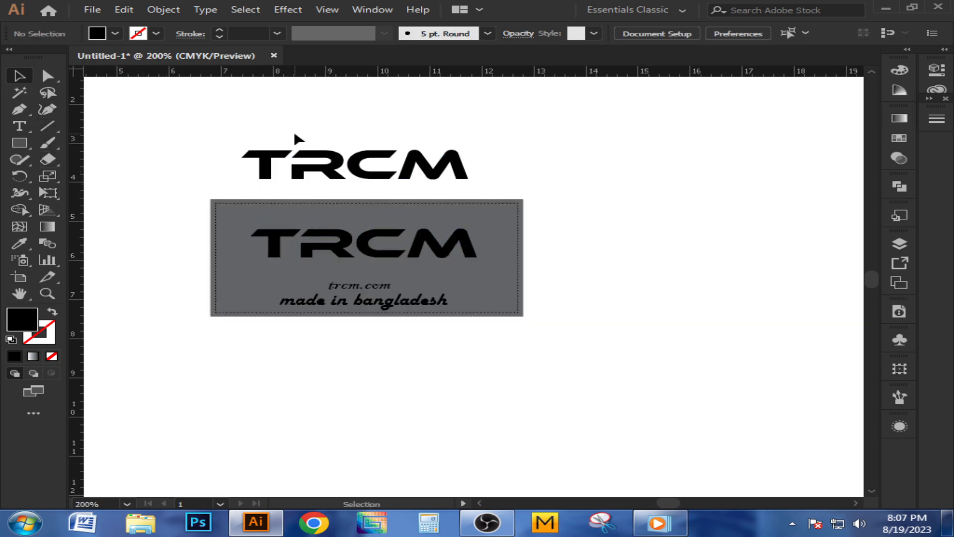
- Draw a straight diagonal Pen line across the TRCM copy, from the T's lower-left corner to the M's upper-right curve
{"action": "scroll", "coordinate": [273, 135], "scroll_direction": "up", "scroll_amount": 3}
{"action": "left_click", "coordinate": [19, 109]}
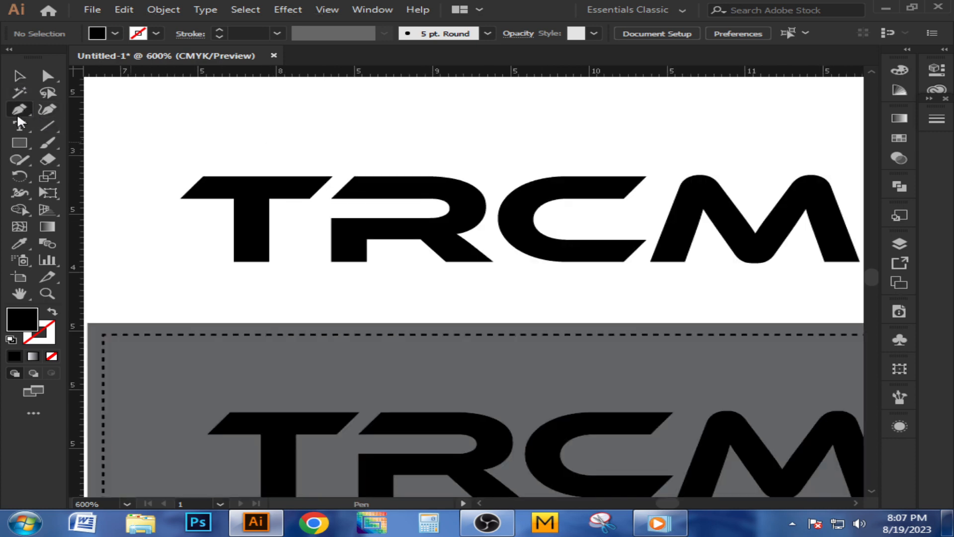
{"action": "left_click", "coordinate": [233, 261]}
{"action": "scroll", "coordinate": [216, 287], "scroll_direction": "down", "scroll_amount": 1}
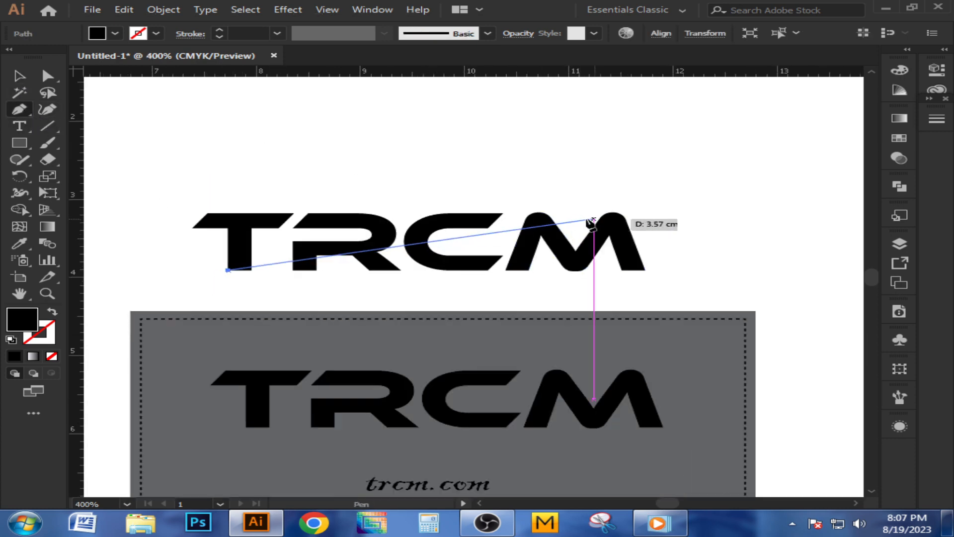
{"action": "scroll", "coordinate": [620, 215], "scroll_direction": "up", "scroll_amount": 3}
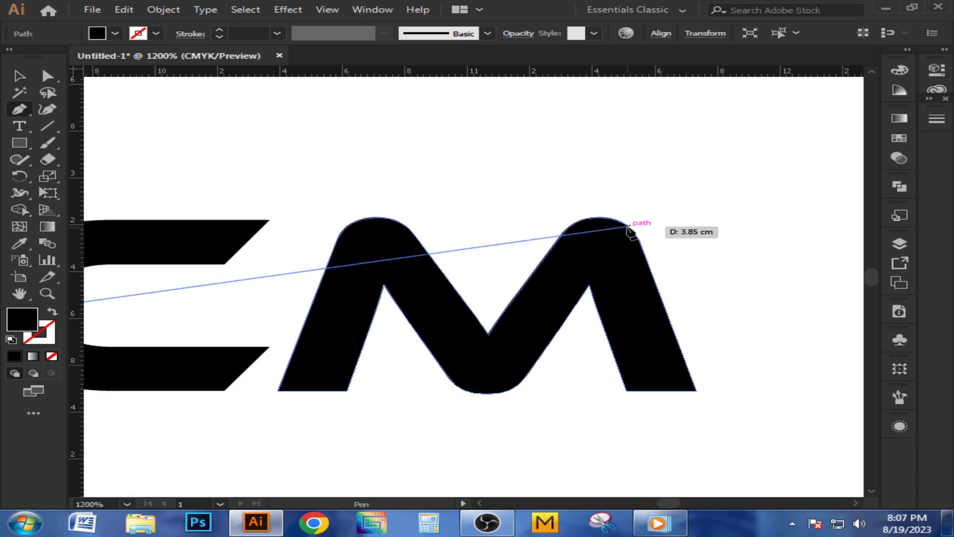
{"action": "left_click", "coordinate": [637, 227]}
{"action": "scroll", "coordinate": [641, 229], "scroll_direction": "down", "scroll_amount": 4}
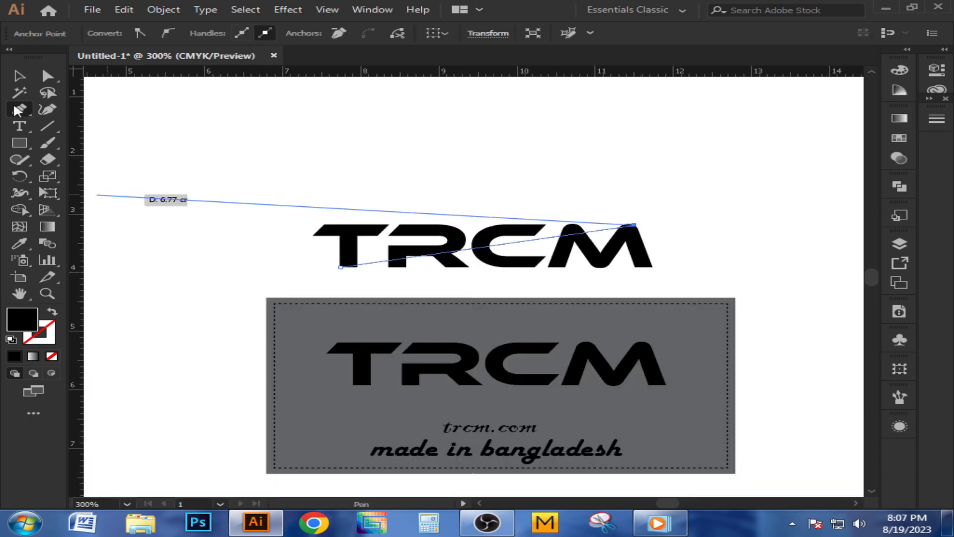
- Remove the parts of the TRCM copy above the diagonal line with the Shape Builder tool
{"action": "key", "text": "v"}
{"action": "left_click_drag", "start_coordinate": [291, 190], "coordinate": [661, 268]}
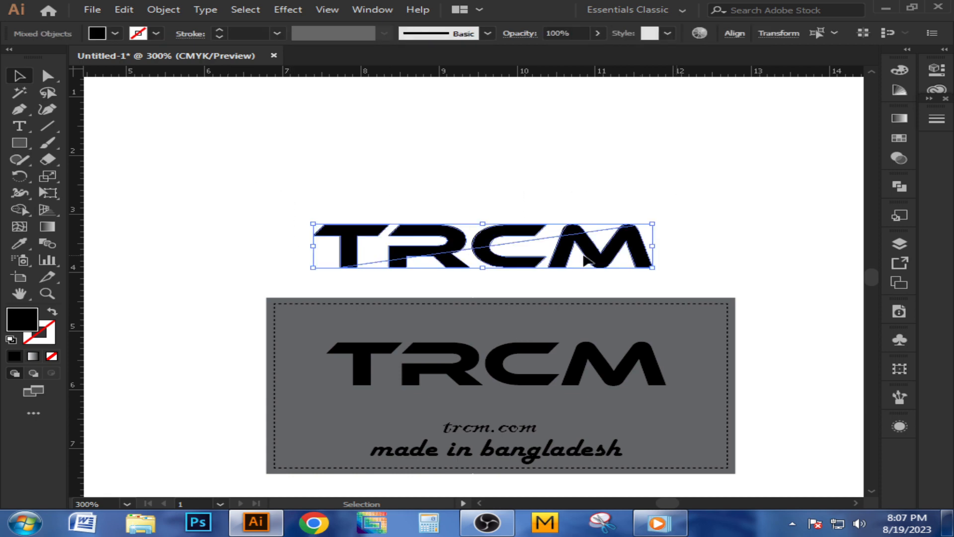
{"action": "scroll", "coordinate": [373, 233], "scroll_direction": "up", "scroll_amount": 2}
{"action": "left_click", "coordinate": [18, 209]}
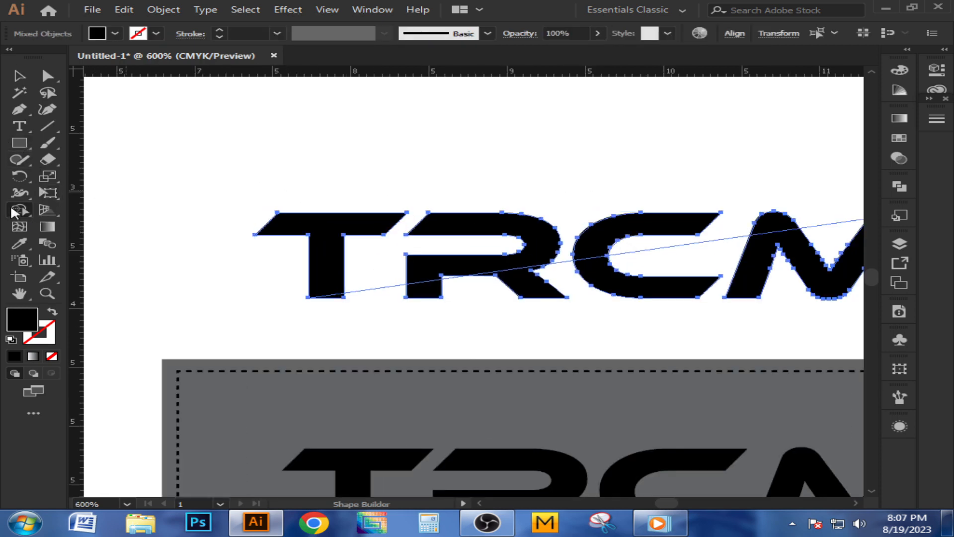
{"action": "mouse_move", "coordinate": [309, 249]}
{"action": "left_mouse_down"}
{"action": "mouse_move", "coordinate": [686, 234]}
{"action": "mouse_move", "coordinate": [542, 211]}
{"action": "left_mouse_up"}
{"action": "left_click_drag", "start_coordinate": [598, 202], "coordinate": [251, 211]}
{"action": "left_click_drag", "start_coordinate": [420, 231], "coordinate": [461, 238]}
{"action": "scroll", "coordinate": [527, 224], "scroll_direction": "up", "scroll_amount": 3}
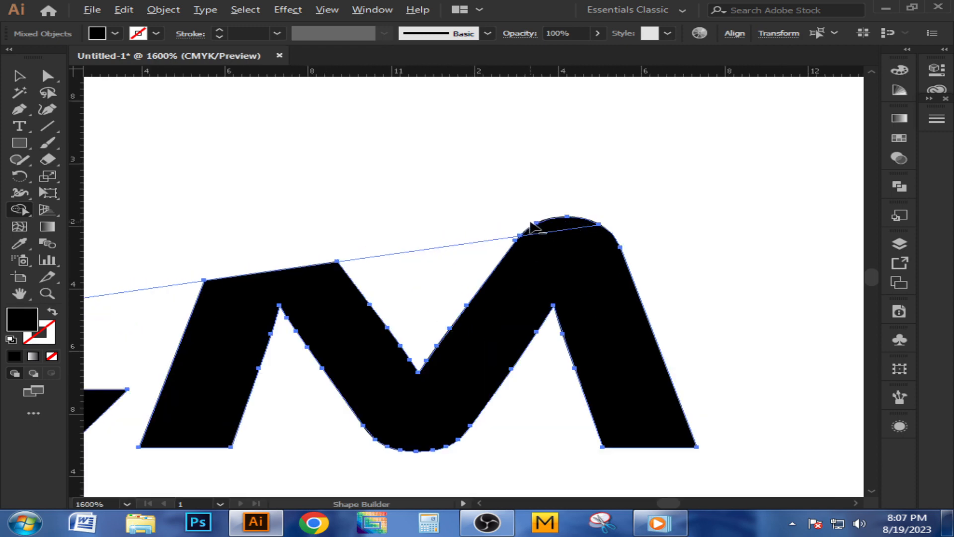
{"action": "left_click", "coordinate": [550, 219], "text": "alt"}
{"action": "scroll", "coordinate": [638, 192], "scroll_direction": "down", "scroll_amount": 4}
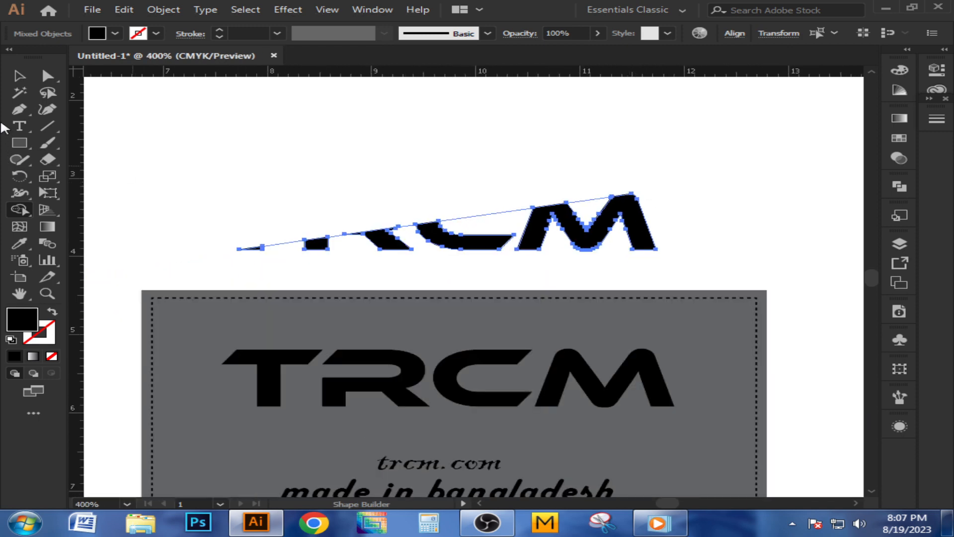
- Separate the leftover diagonal line from the cut TRCM copy and delete it
{"action": "left_click", "coordinate": [19, 76]}
{"action": "left_click", "coordinate": [222, 145]}
{"action": "left_click_drag", "start_coordinate": [463, 225], "coordinate": [420, 159]}
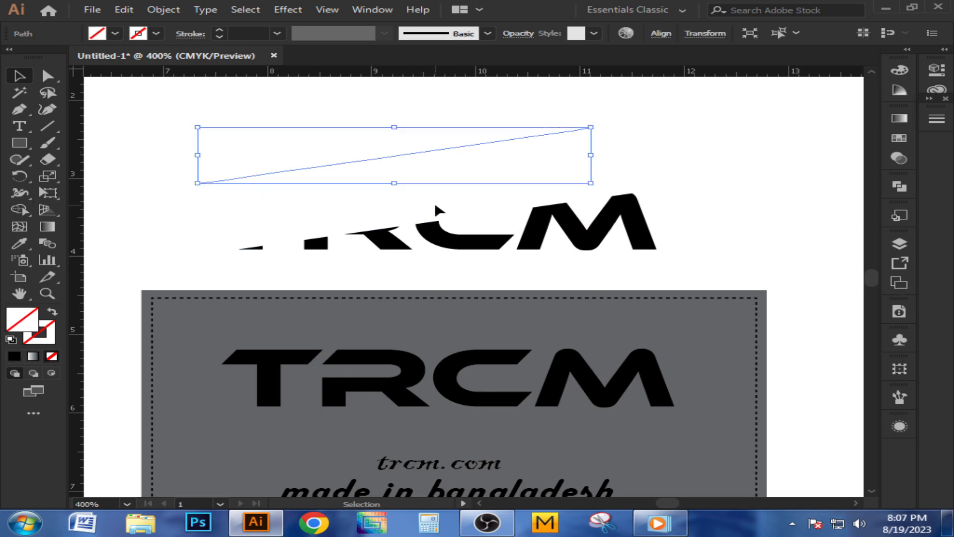
{"action": "key", "text": "Delete"}
- Move the cut lower half of the lettering onto the TRCM in the rectangle, aligned exactly with its letter edges
{"action": "scroll", "coordinate": [405, 193], "scroll_direction": "down", "scroll_amount": 1}
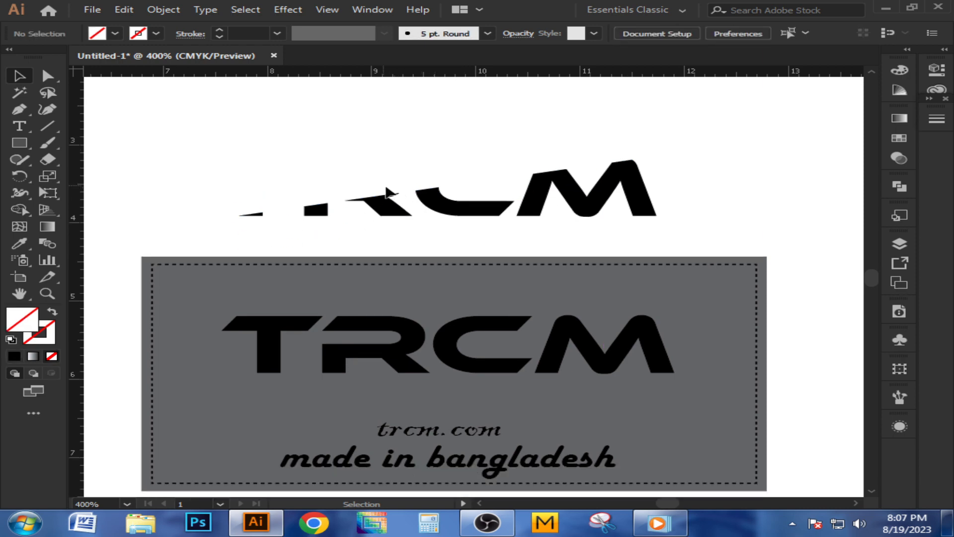
{"action": "scroll", "coordinate": [370, 179], "scroll_direction": "down", "scroll_amount": 2}
{"action": "scroll", "coordinate": [368, 197], "scroll_direction": "up", "scroll_amount": 2}
{"action": "left_click_drag", "start_coordinate": [386, 183], "coordinate": [405, 334]}
{"action": "scroll", "coordinate": [254, 348], "scroll_direction": "up", "scroll_amount": 2}
{"action": "scroll", "coordinate": [258, 351], "scroll_direction": "up", "scroll_amount": 5}
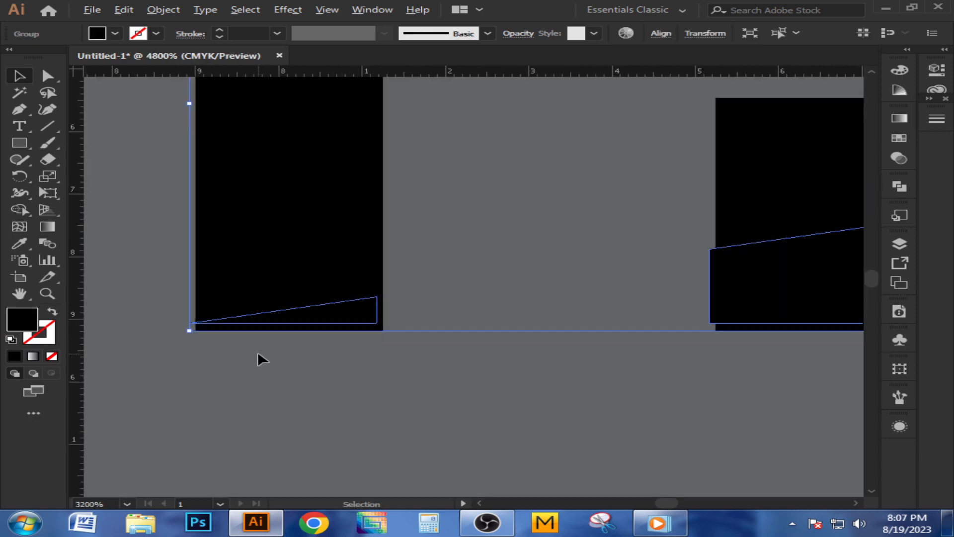
{"action": "left_click_drag", "start_coordinate": [281, 313], "coordinate": [286, 320]}
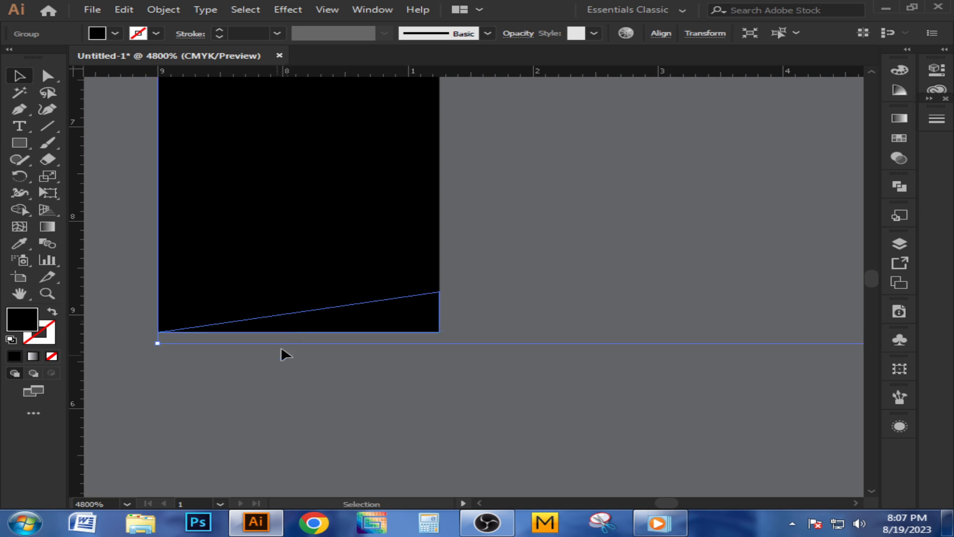
{"action": "left_click", "coordinate": [255, 373]}
{"action": "scroll", "coordinate": [194, 371], "scroll_direction": "down", "scroll_amount": 3}
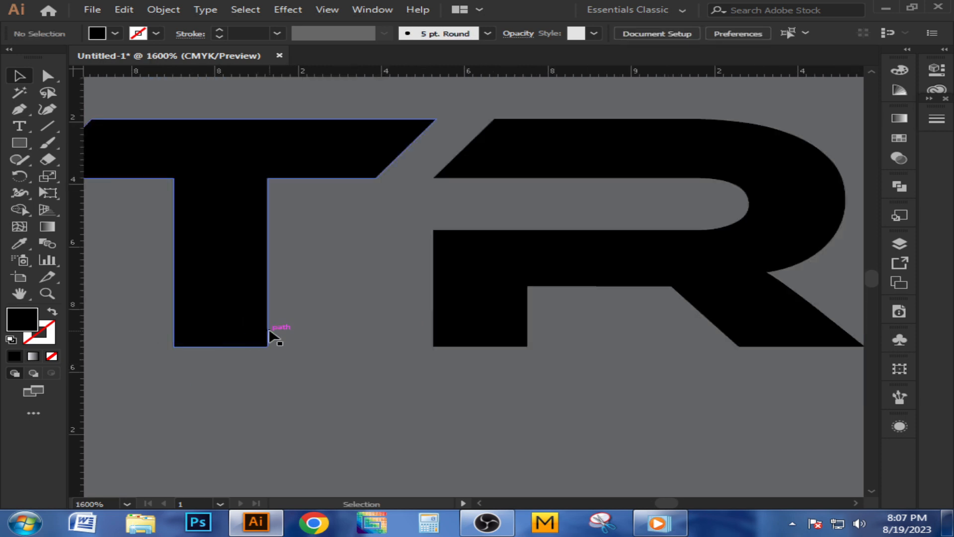
- Fill the lower cut half of the TRCM lettering with red
{"action": "left_click", "coordinate": [255, 352]}
{"action": "scroll", "coordinate": [253, 356], "scroll_direction": "down", "scroll_amount": 3}
{"action": "scroll", "coordinate": [253, 356], "scroll_direction": "down", "scroll_amount": 1}
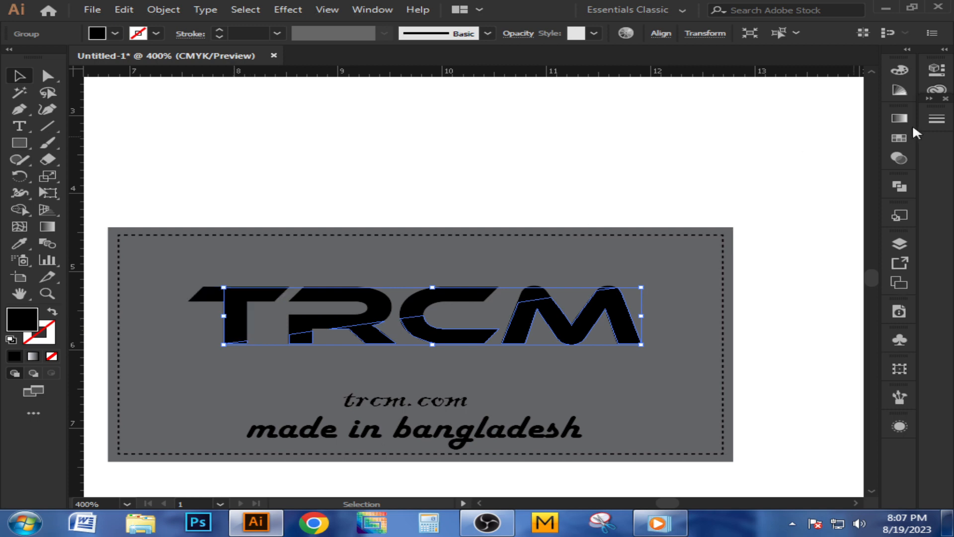
{"action": "left_click", "coordinate": [899, 138]}
{"action": "left_click", "coordinate": [729, 156]}
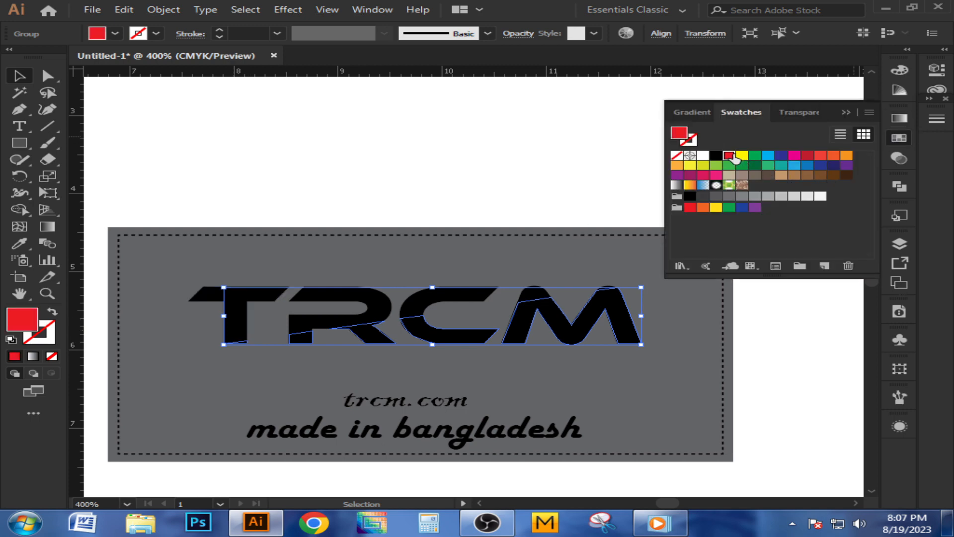
{"action": "left_click", "coordinate": [845, 113]}
{"action": "left_click", "coordinate": [500, 204]}
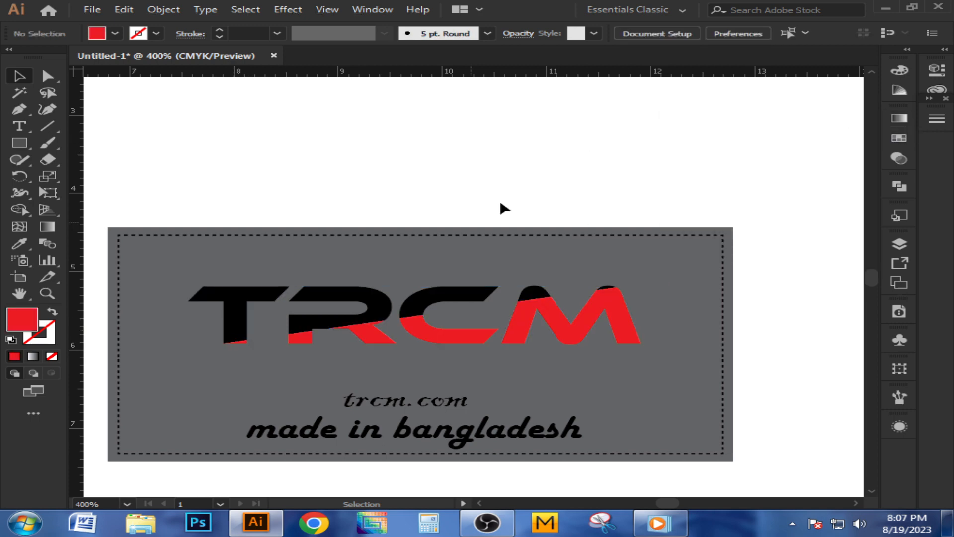
- Fill the full TRCM lettering behind the red part with a medium blue
{"action": "left_click", "coordinate": [374, 297]}
{"action": "left_click", "coordinate": [891, 138]}
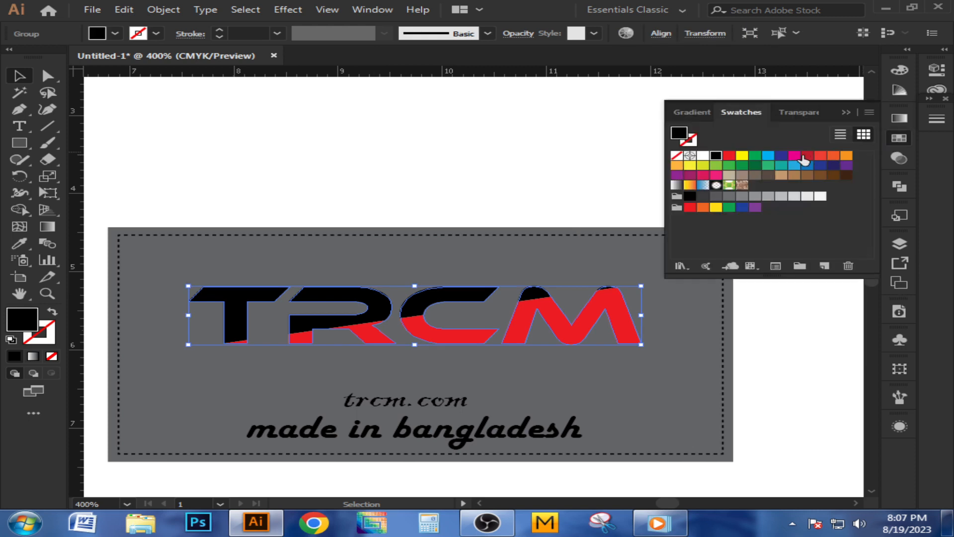
{"action": "left_click", "coordinate": [769, 157]}
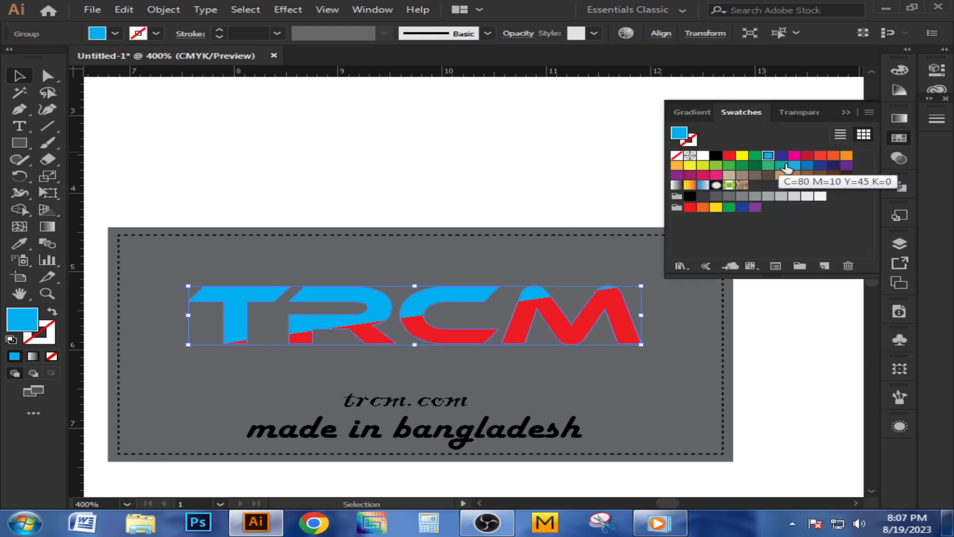
{"action": "left_click", "coordinate": [807, 165]}
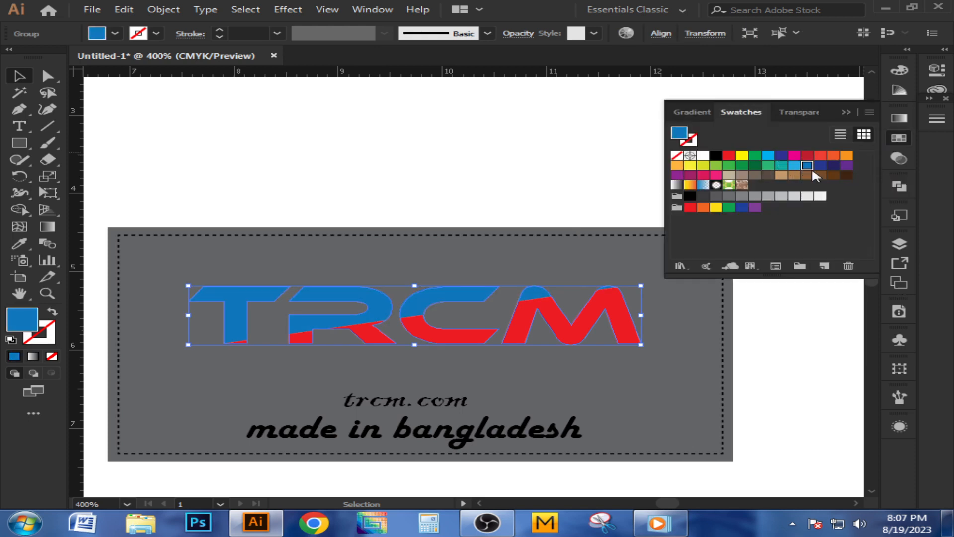
{"action": "left_click", "coordinate": [843, 112]}
{"action": "left_click", "coordinate": [353, 175]}
- Unlock all locked objects and fill the label's background rectangle with a light grey, one swatch lighter than K=40
{"action": "scroll", "coordinate": [347, 168], "scroll_direction": "down", "scroll_amount": 1}
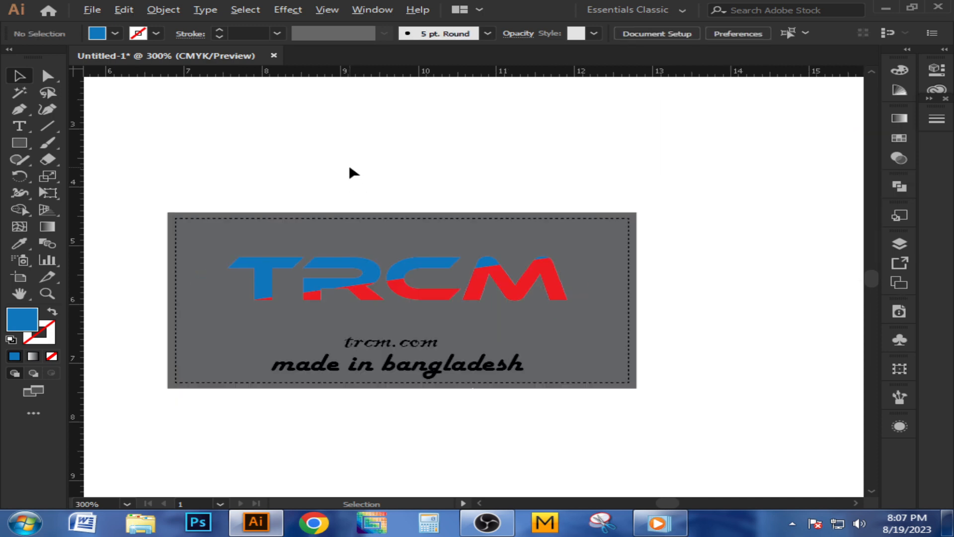
{"action": "key", "text": "space"}
{"action": "scroll", "coordinate": [239, 282], "scroll_direction": "up", "scroll_amount": 1}
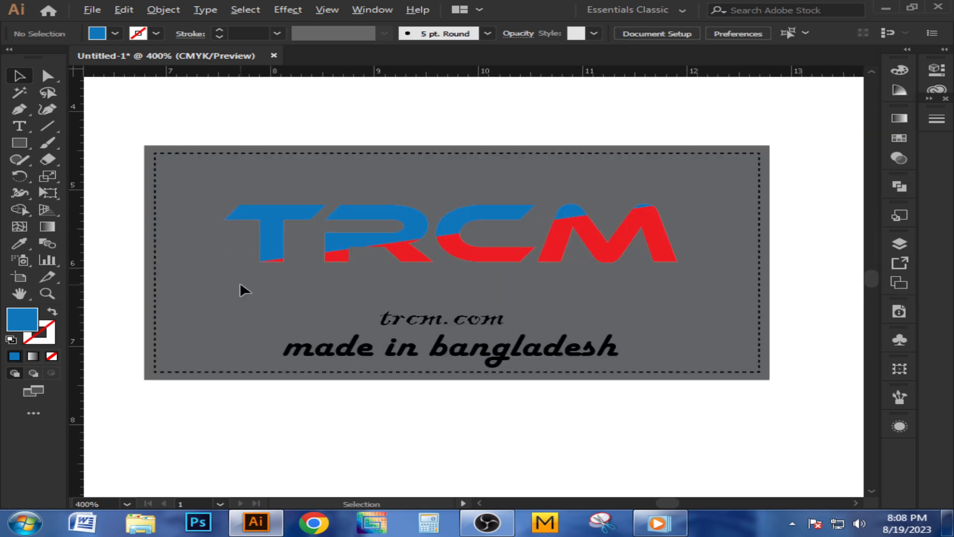
{"action": "left_click", "coordinate": [165, 9]}
{"action": "left_click", "coordinate": [224, 122]}
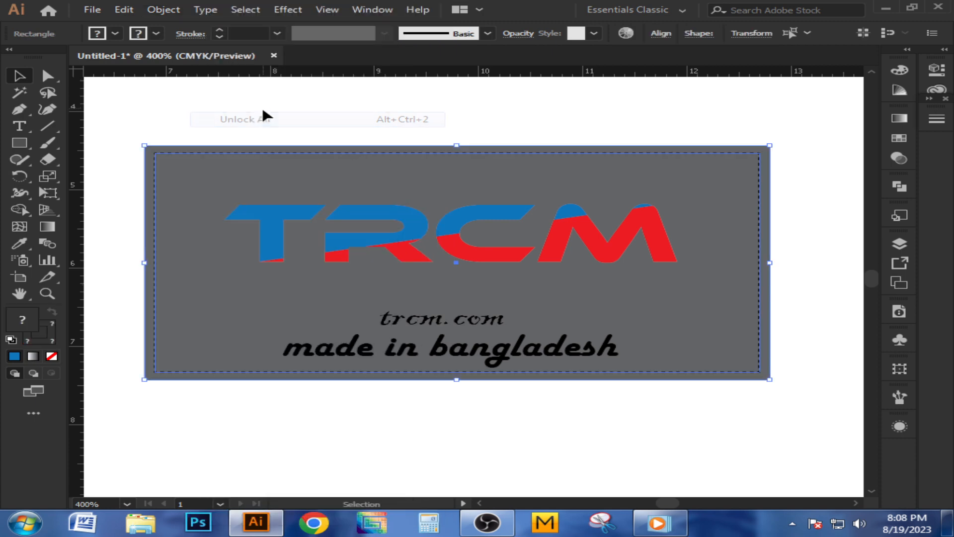
{"action": "left_click", "coordinate": [262, 105]}
{"action": "left_click", "coordinate": [186, 212]}
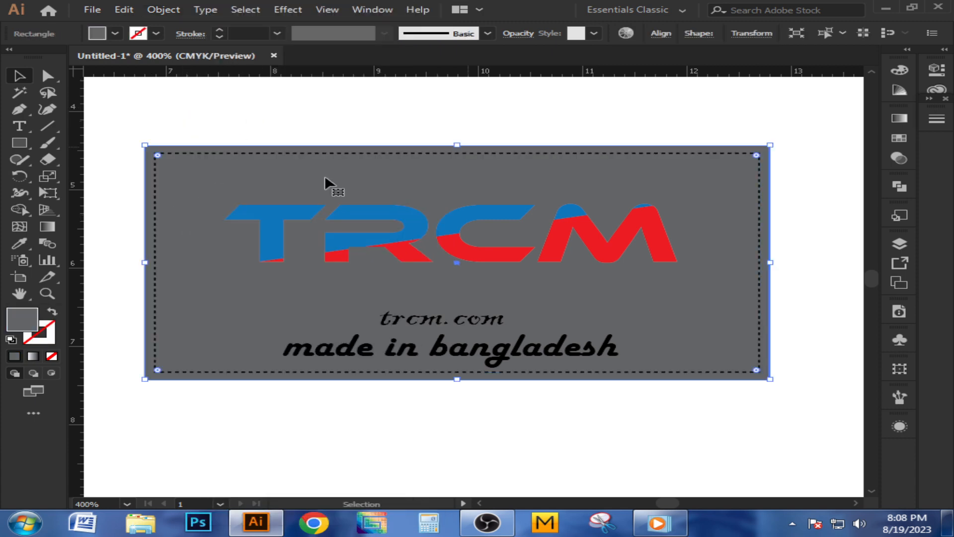
{"action": "left_click", "coordinate": [901, 134]}
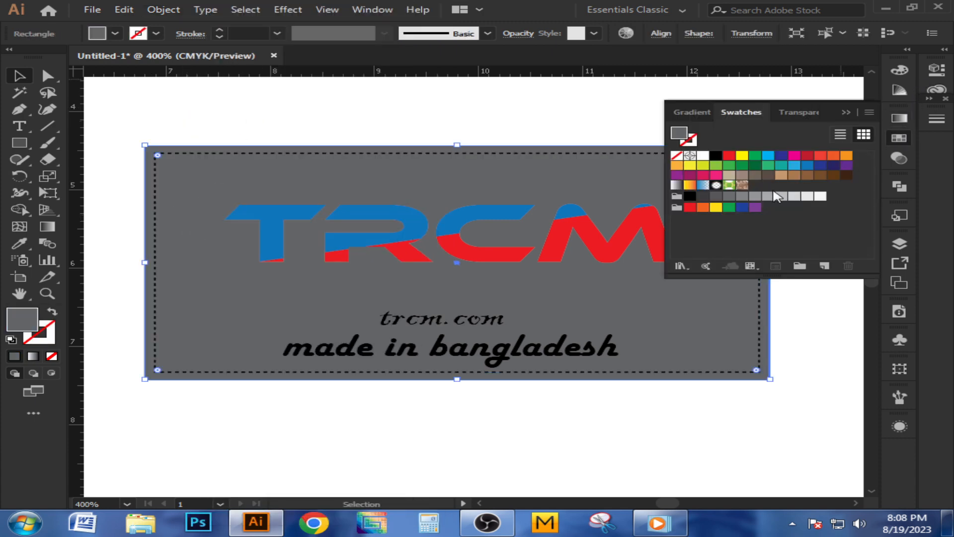
{"action": "left_click", "coordinate": [768, 196]}
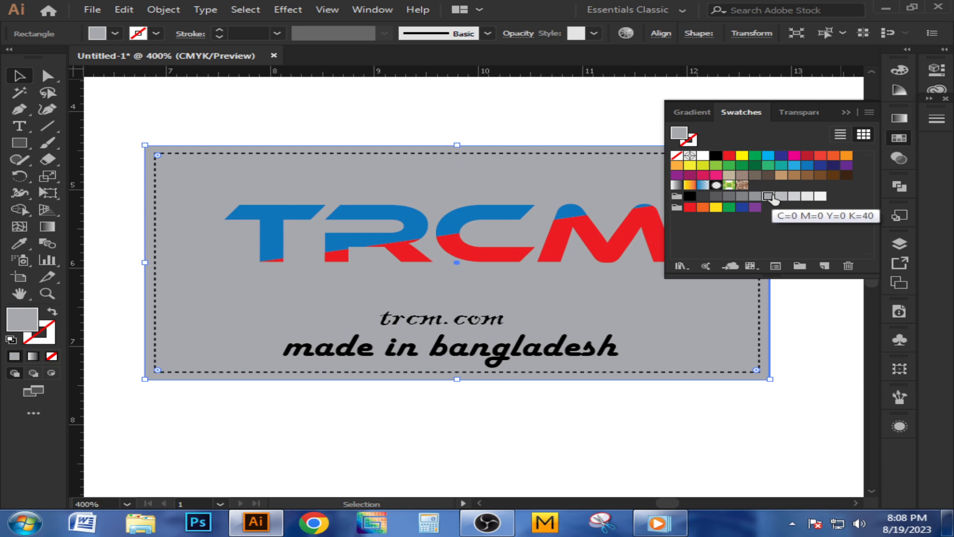
{"action": "left_click", "coordinate": [781, 197]}
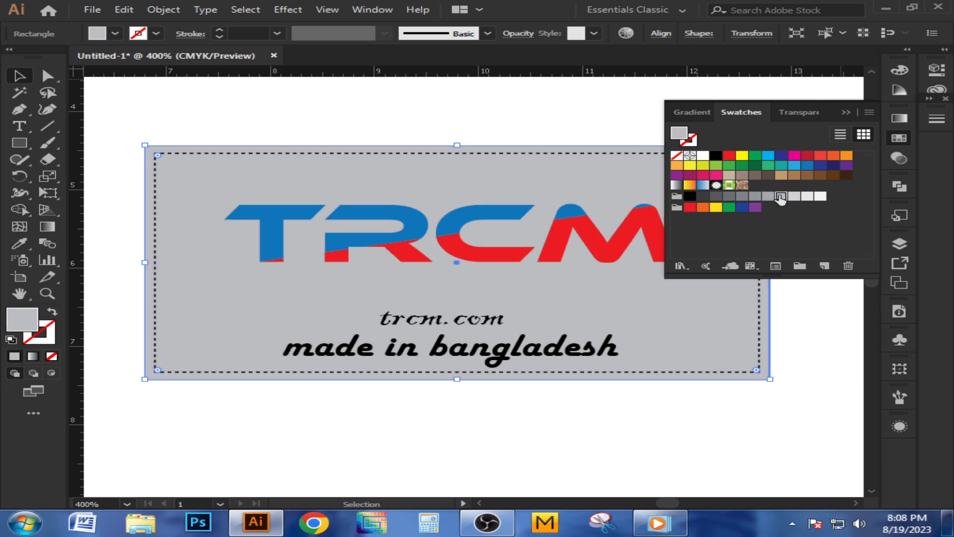
{"action": "left_click", "coordinate": [846, 112]}
{"action": "left_click", "coordinate": [563, 113]}
- Give the dashed stitching rectangle an off-white stroke (K=5) and no fill
{"action": "left_click", "coordinate": [467, 153]}
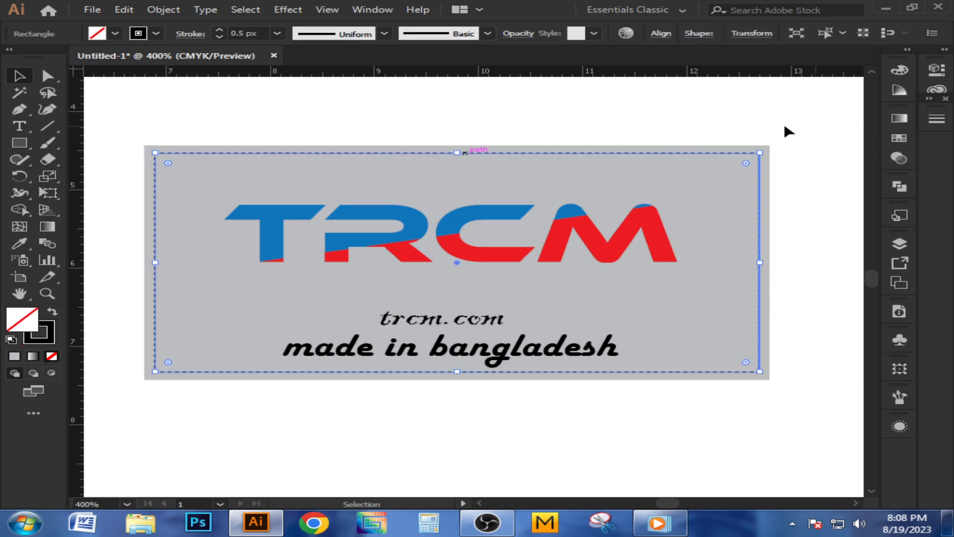
{"action": "left_click", "coordinate": [899, 138]}
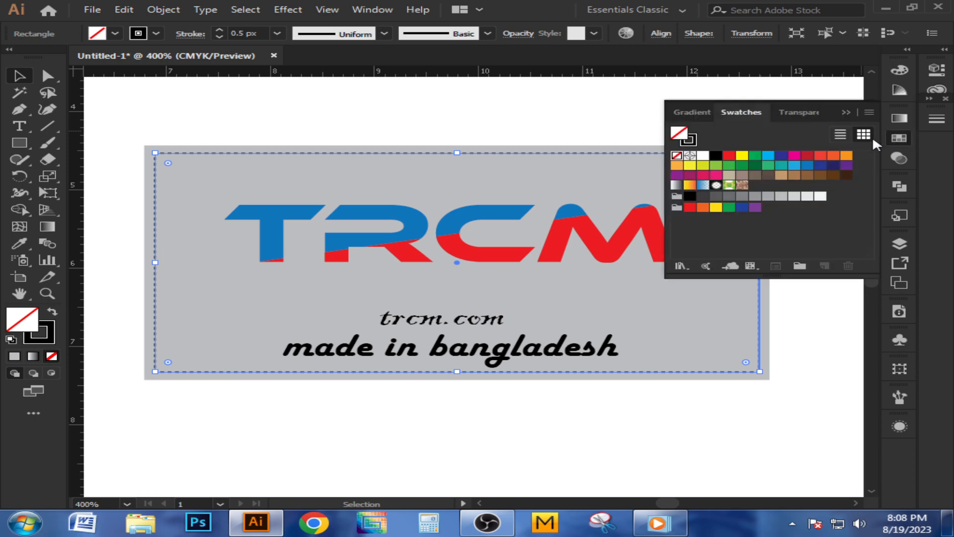
{"action": "left_click", "coordinate": [820, 195]}
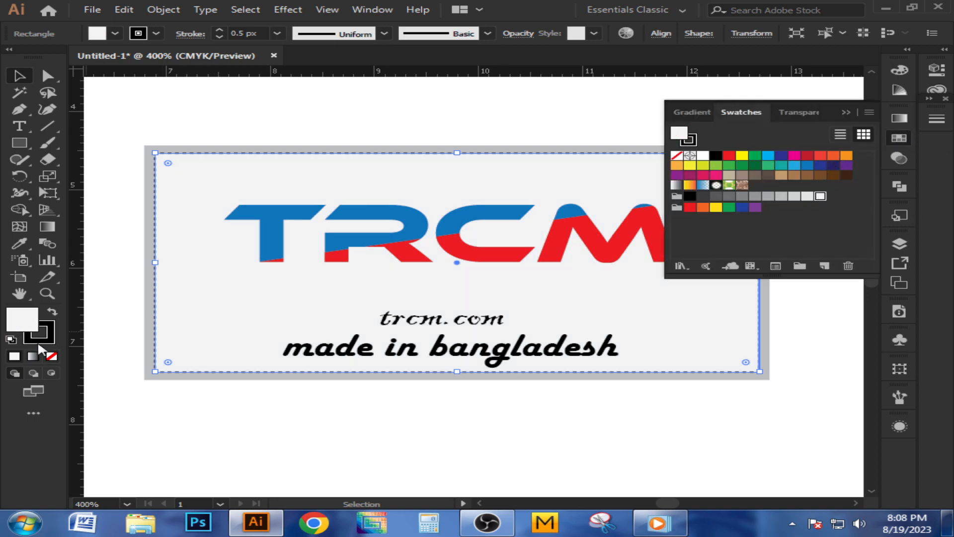
{"action": "left_click", "coordinate": [52, 312]}
{"action": "left_click", "coordinate": [52, 356]}
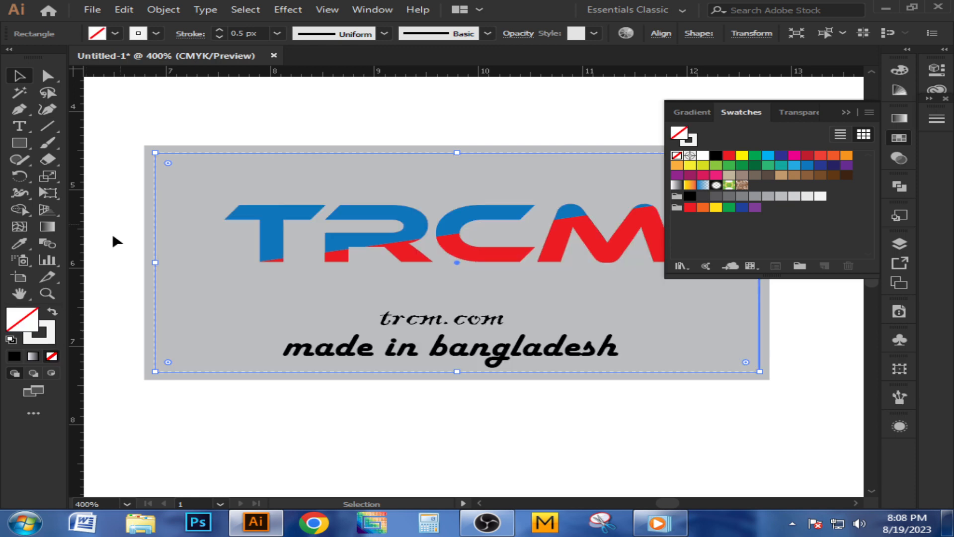
{"action": "left_click", "coordinate": [652, 117]}
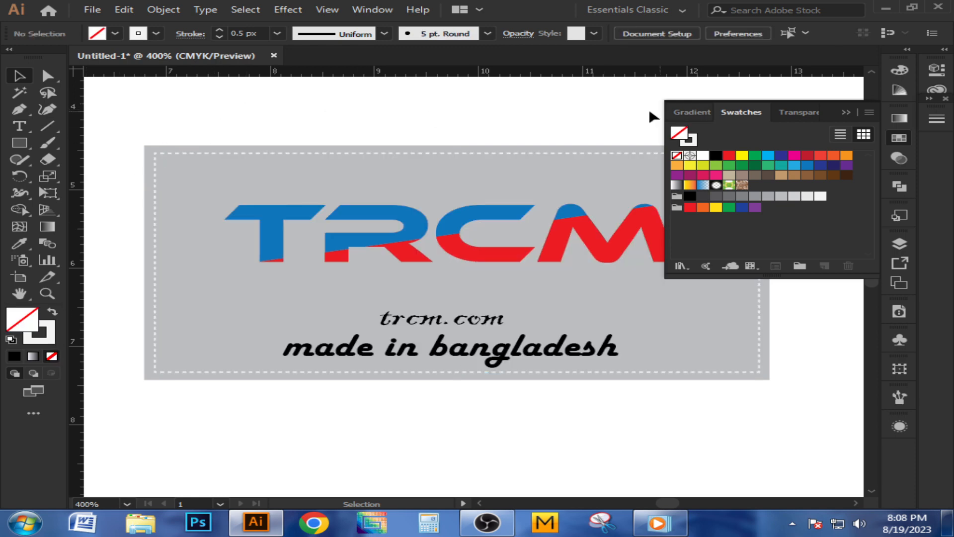
{"action": "left_click", "coordinate": [844, 113]}
- Move the trcm.com text up closer to the TRCM lettering and fill it with a pale grey lighter than the background
{"action": "left_click_drag", "start_coordinate": [481, 121], "coordinate": [470, 135]}
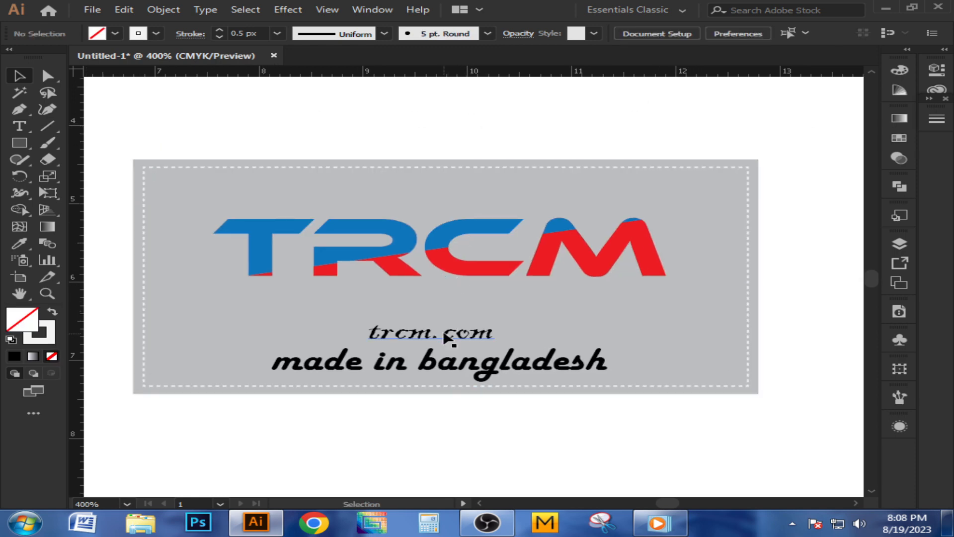
{"action": "left_click_drag", "start_coordinate": [447, 338], "coordinate": [441, 313]}
{"action": "left_click", "coordinate": [899, 138]}
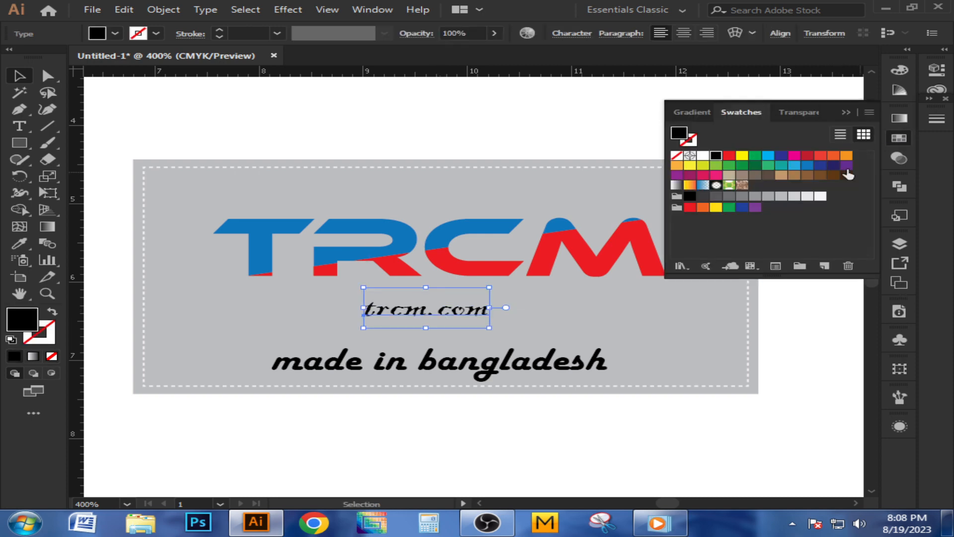
{"action": "left_click", "coordinate": [794, 196]}
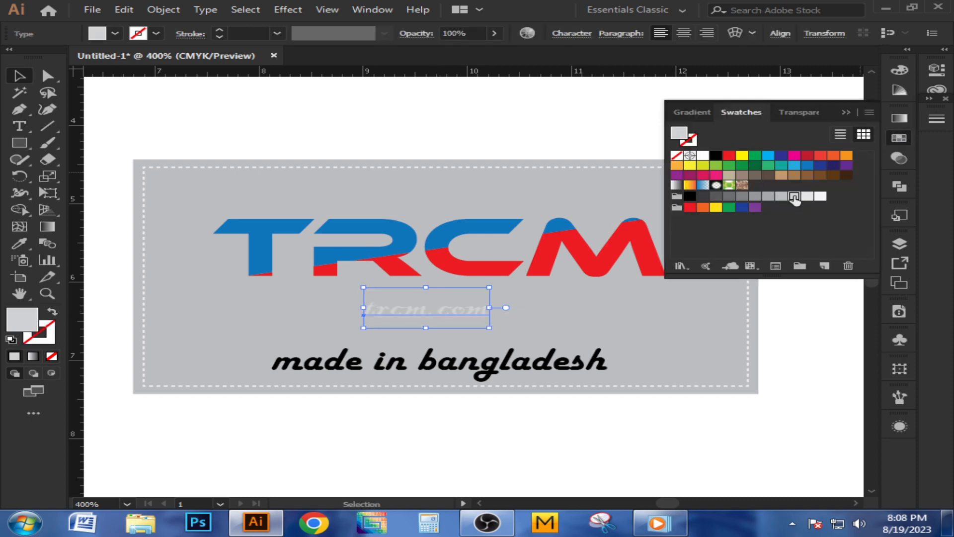
{"action": "left_click", "coordinate": [846, 114]}
{"action": "left_click", "coordinate": [397, 381]}
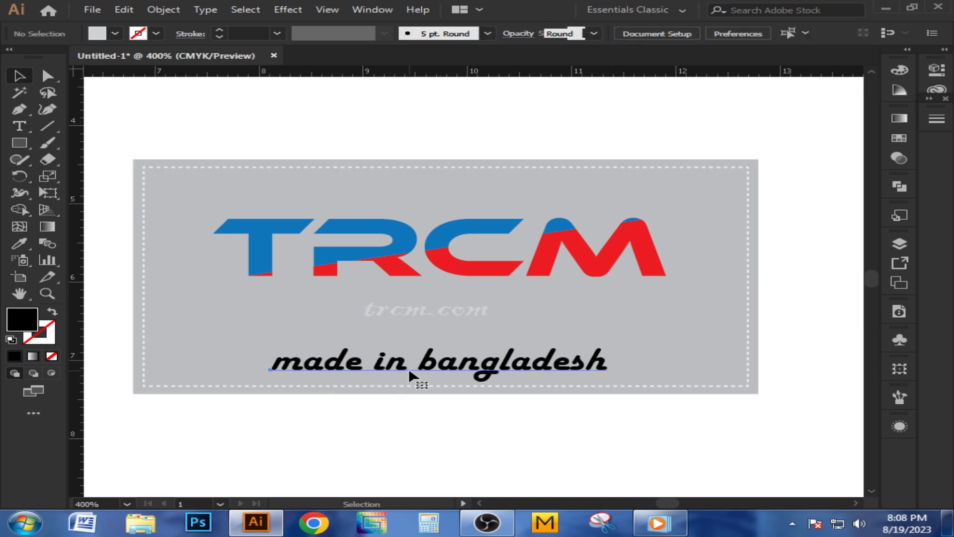
- Fill the "made in bangladesh" text with the same pale grey as the trcm.com text
{"action": "left_click", "coordinate": [408, 368]}
{"action": "left_click", "coordinate": [899, 138]}
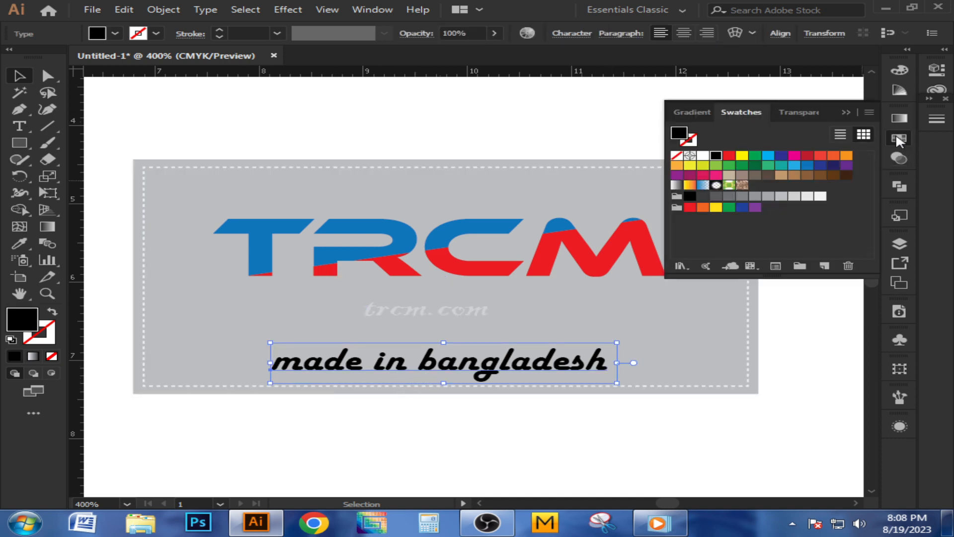
{"action": "left_click", "coordinate": [821, 196]}
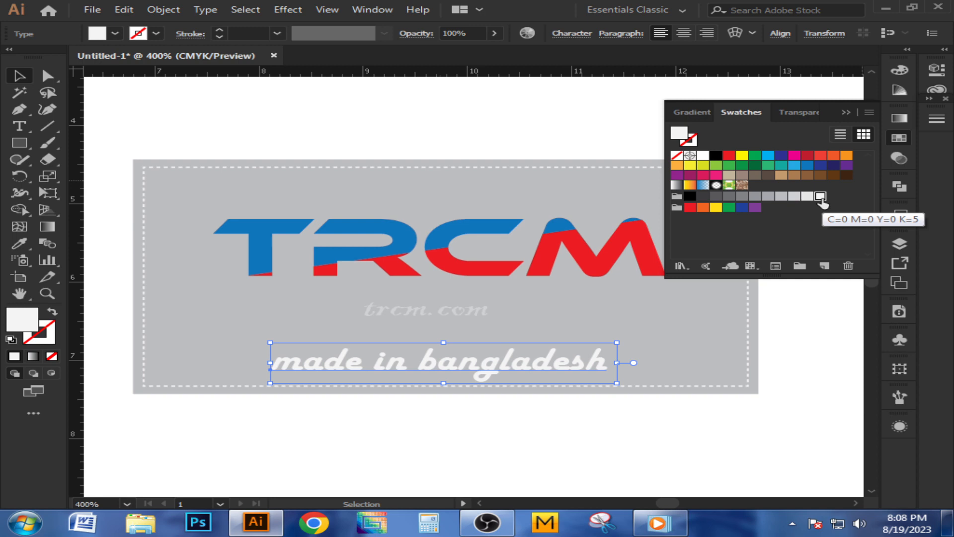
{"action": "left_click", "coordinate": [782, 196]}
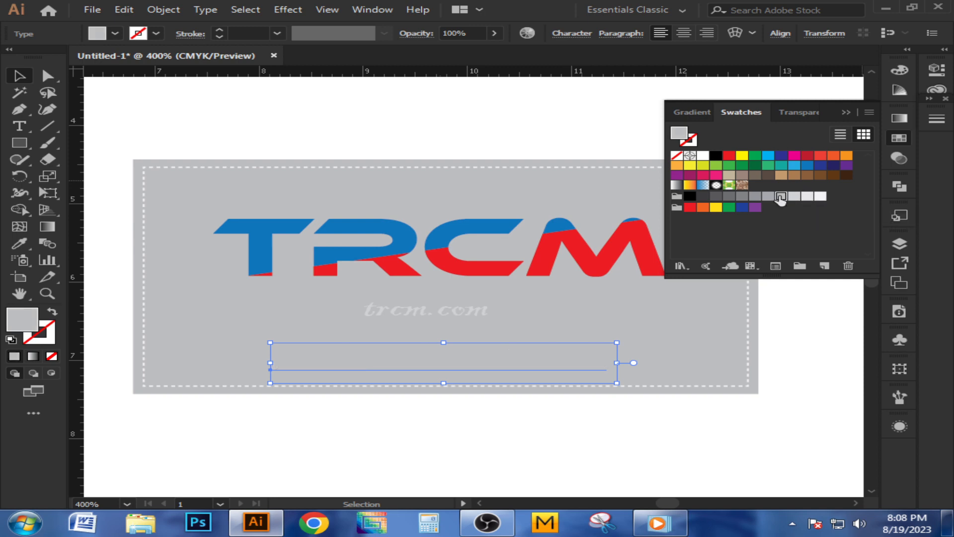
{"action": "left_click", "coordinate": [794, 196]}
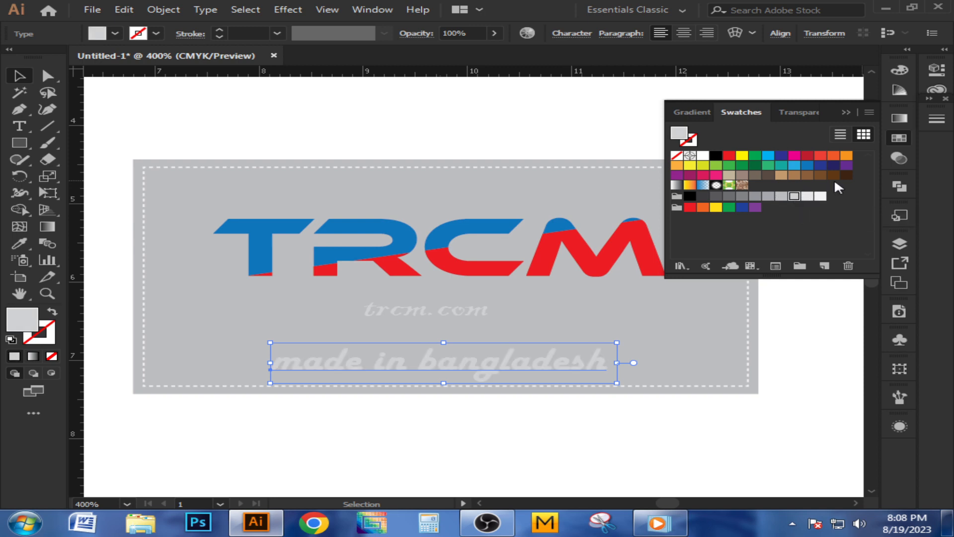
{"action": "left_click", "coordinate": [598, 134]}
- Try converting the "made in bangladesh" text to uppercase
{"action": "scroll", "coordinate": [598, 134], "scroll_direction": "down", "scroll_amount": 2}
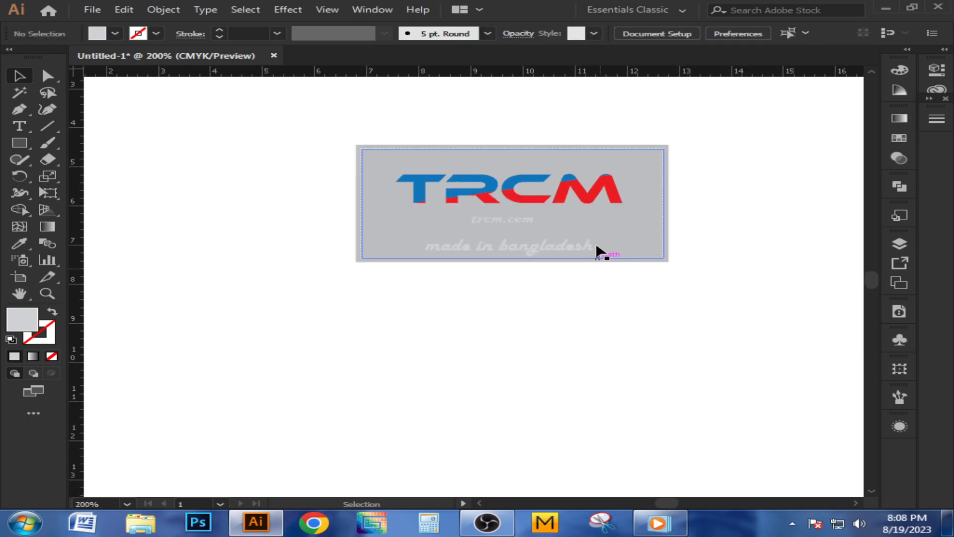
{"action": "left_click_drag", "start_coordinate": [598, 340], "coordinate": [560, 390]}
{"action": "scroll", "coordinate": [491, 239], "scroll_direction": "up", "scroll_amount": 2}
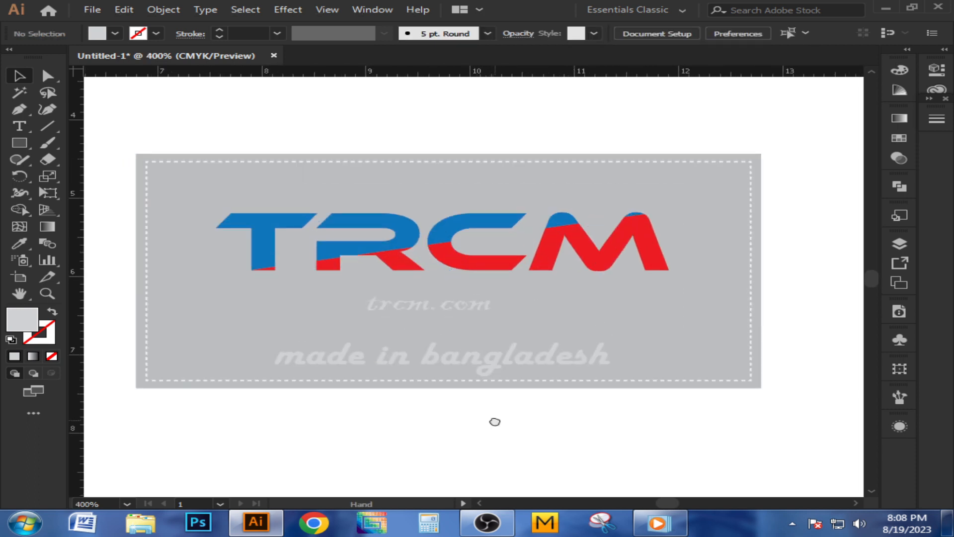
{"action": "left_click_drag", "start_coordinate": [495, 422], "coordinate": [495, 390]}
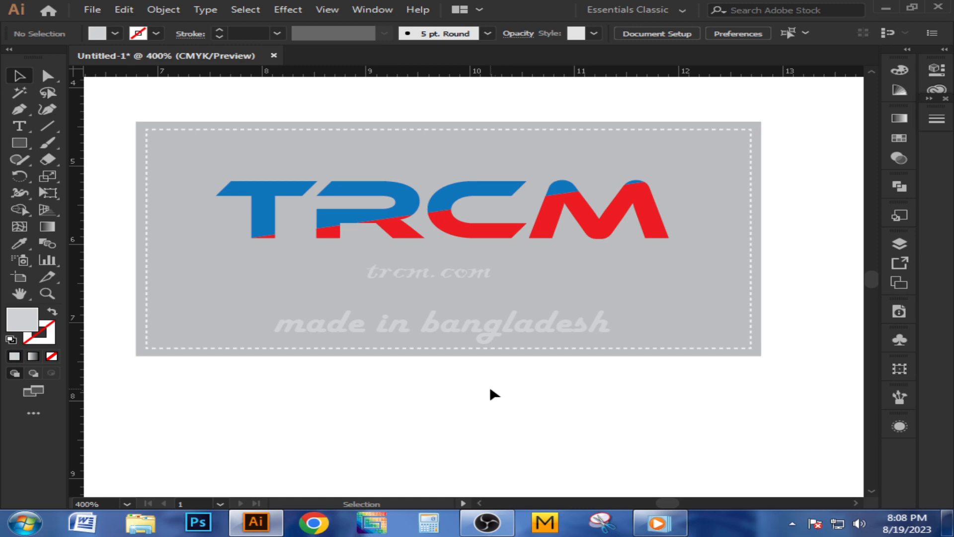
{"action": "left_click", "coordinate": [473, 323]}
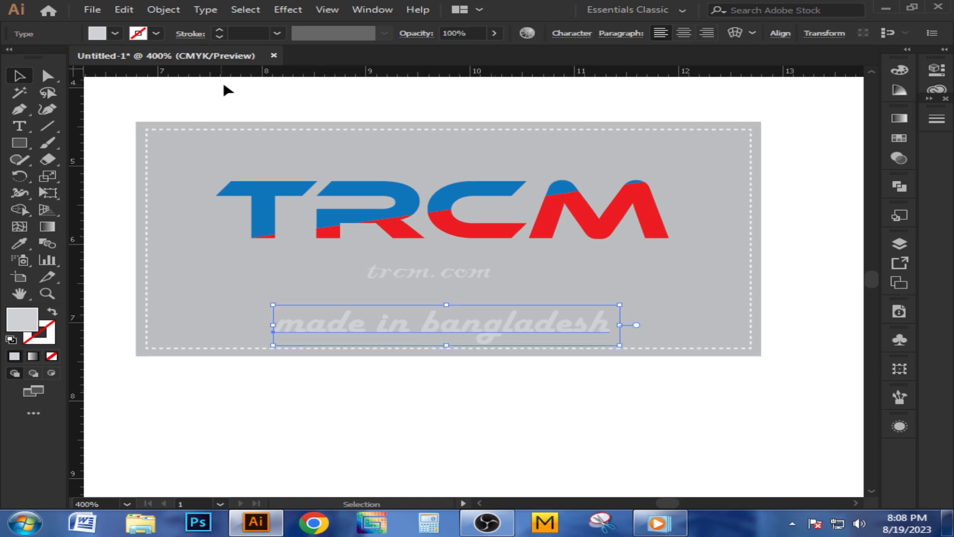
{"action": "left_click", "coordinate": [211, 11]}
{"action": "mouse_move", "coordinate": [295, 226]}
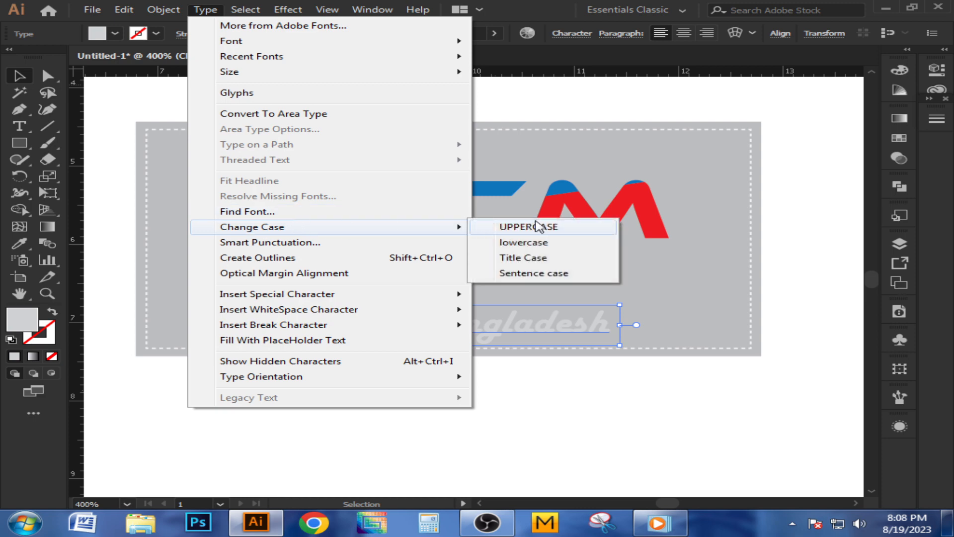
{"action": "left_click", "coordinate": [512, 227]}
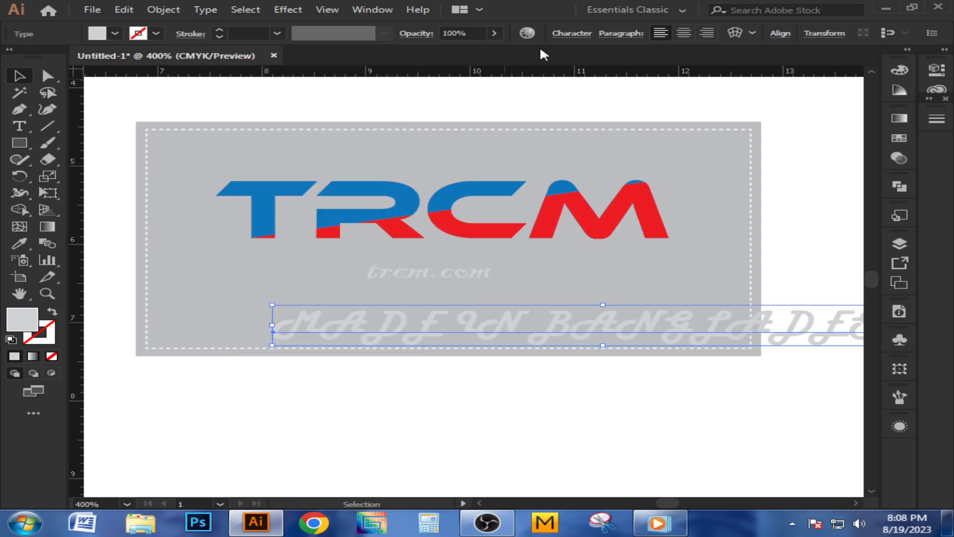
{"action": "key", "text": "ctrl+z"}
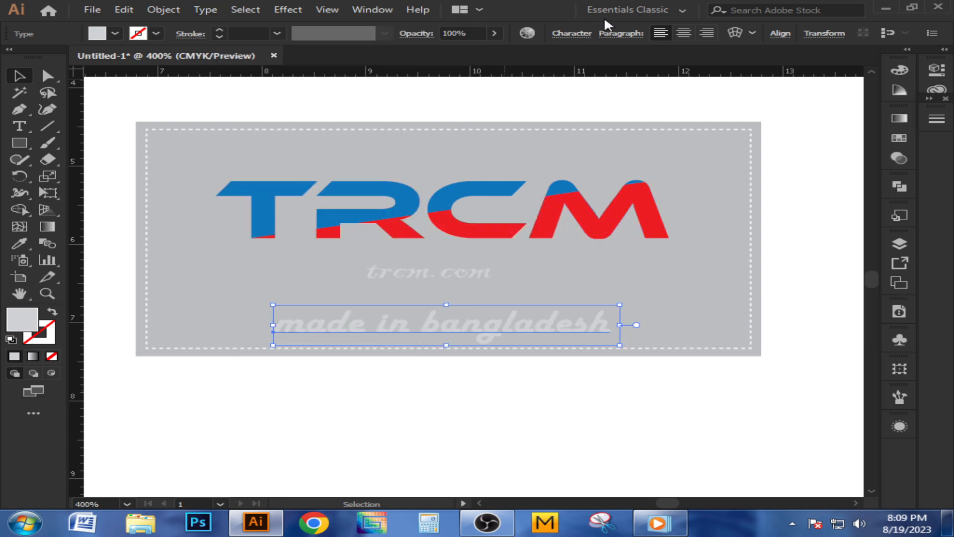
- Change the font of the "made in bangladesh" text to Myriad Pro
{"action": "left_click", "coordinate": [571, 33]}
{"action": "left_click", "coordinate": [579, 55]}
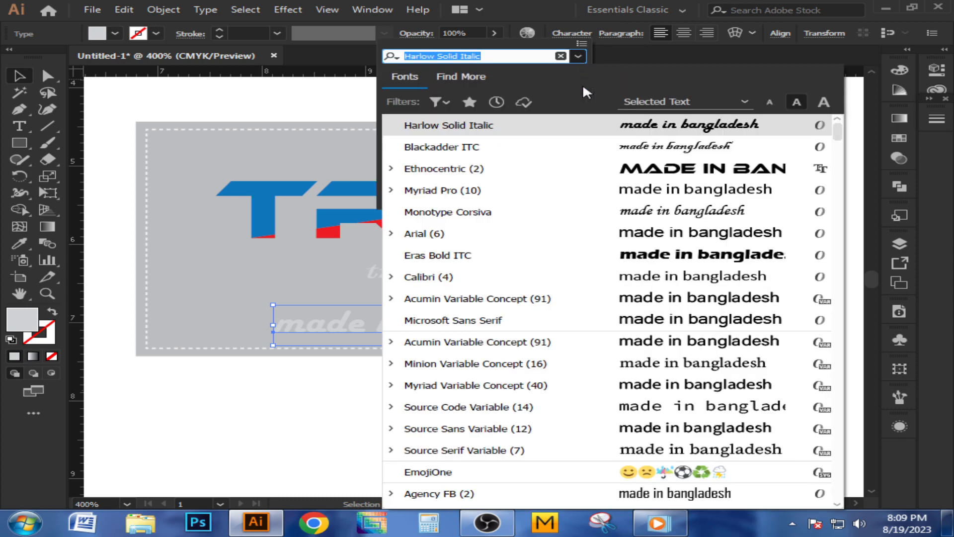
{"action": "scroll", "coordinate": [671, 277], "scroll_direction": "down", "scroll_amount": 2}
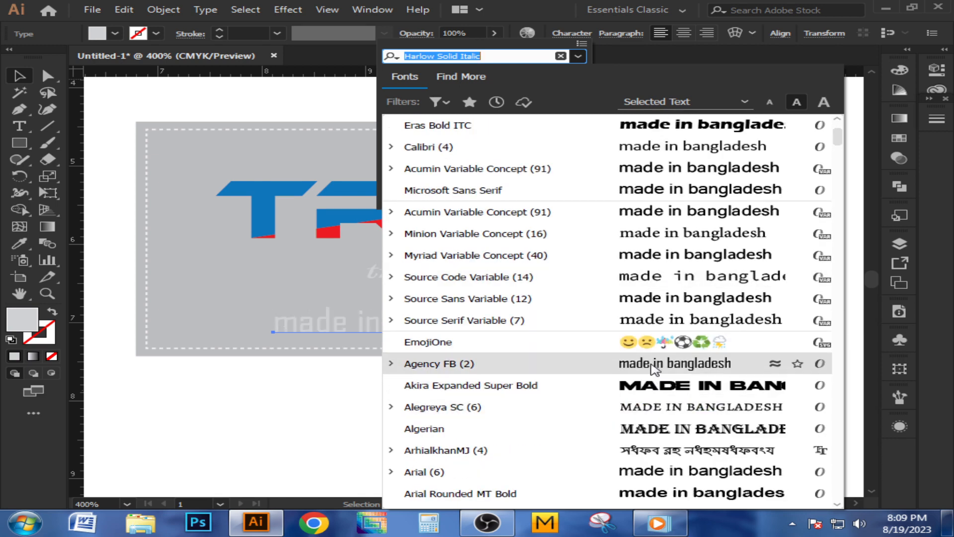
{"action": "scroll", "coordinate": [654, 369], "scroll_direction": "down", "scroll_amount": 1}
{"action": "scroll", "coordinate": [654, 368], "scroll_direction": "up", "scroll_amount": 3}
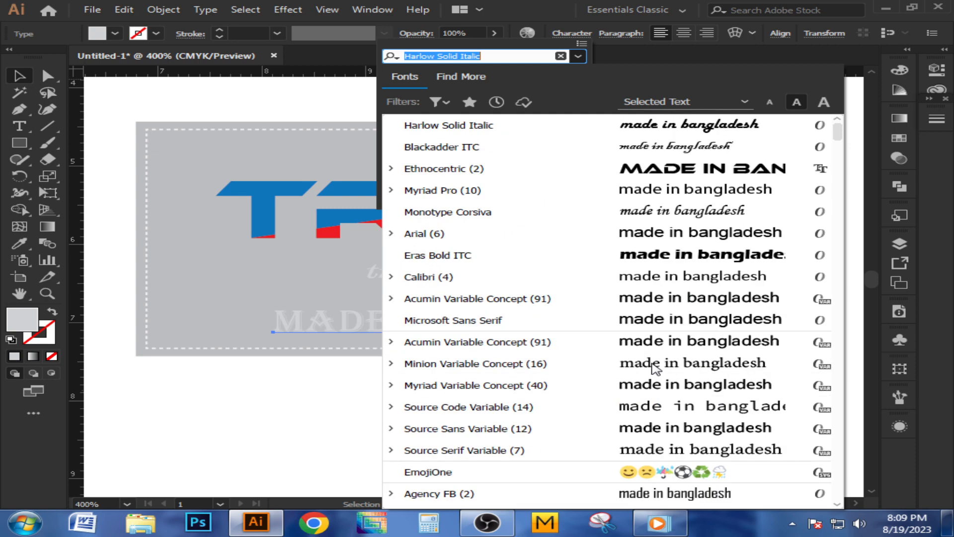
{"action": "left_click", "coordinate": [669, 198]}
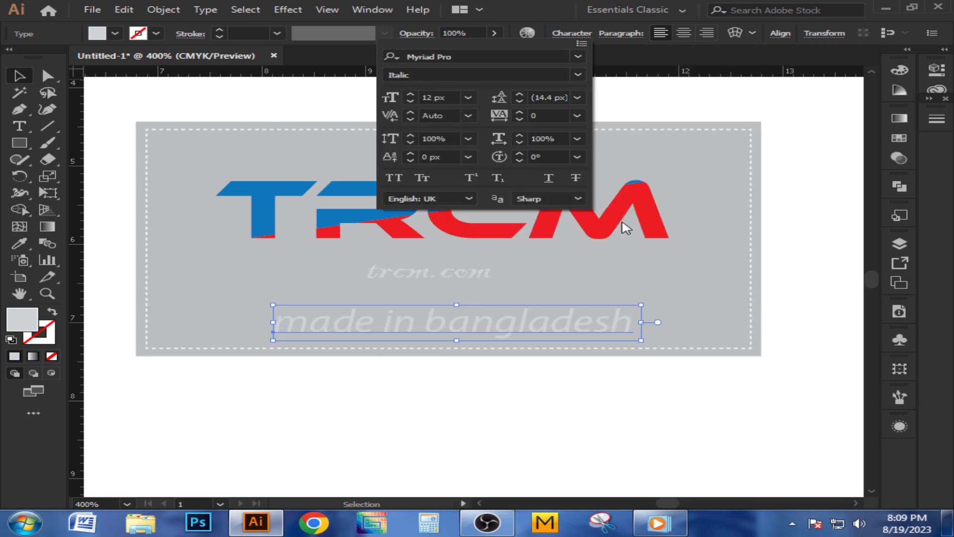
- Convert the "made in bangladesh" text to uppercase
{"action": "left_click", "coordinate": [213, 10]}
{"action": "left_click", "coordinate": [214, 11]}
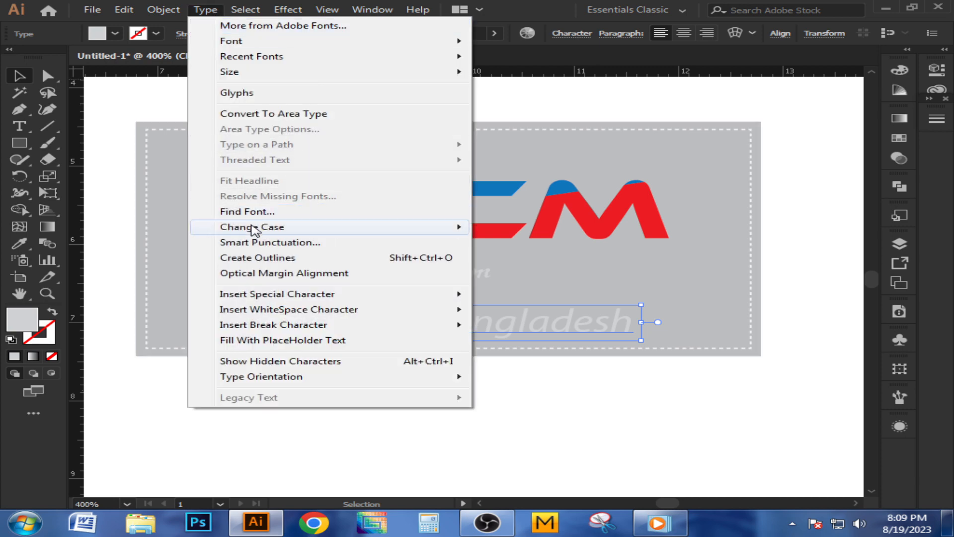
{"action": "mouse_move", "coordinate": [421, 232]}
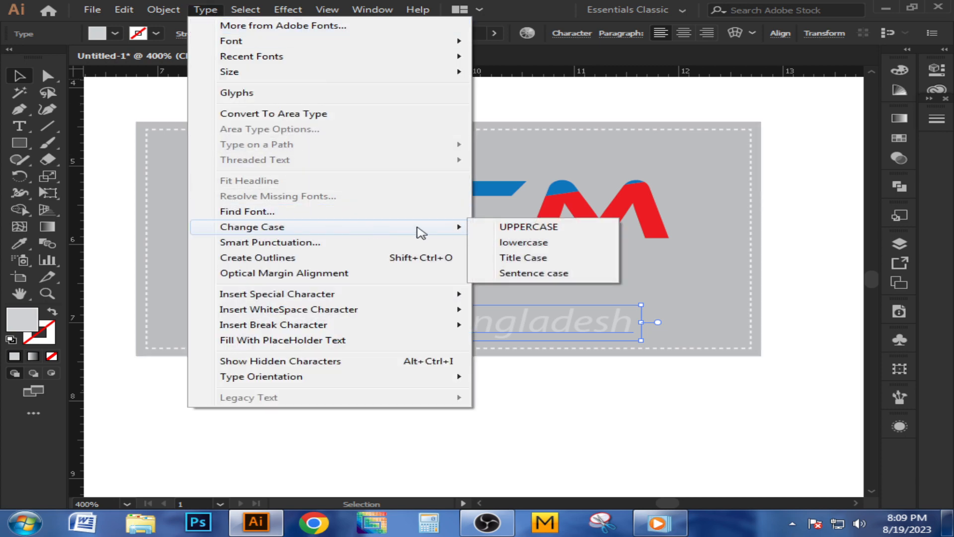
{"action": "left_click", "coordinate": [529, 226]}
{"action": "left_click", "coordinate": [510, 412]}
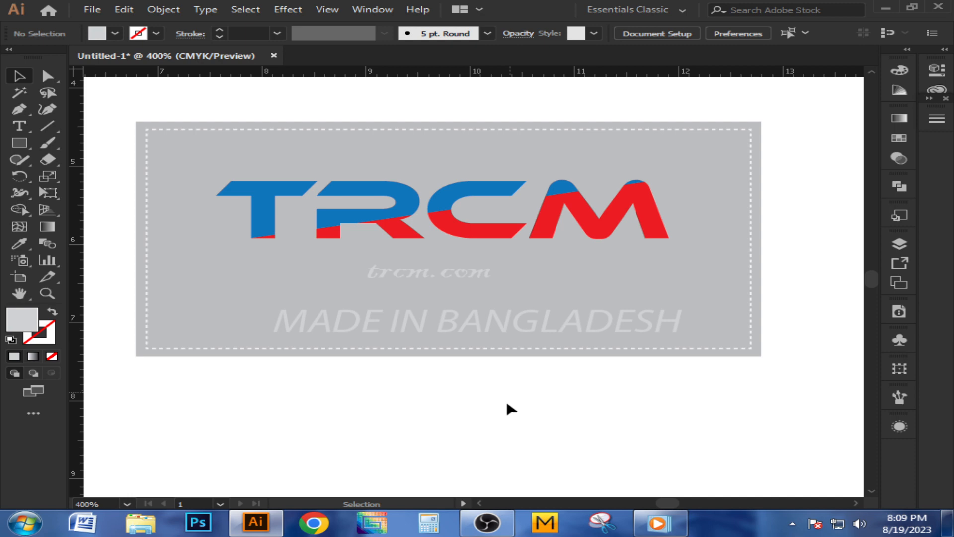
- Change the font of the "MADE IN BANGLADESH" text to Agency FB
{"action": "left_click", "coordinate": [521, 336]}
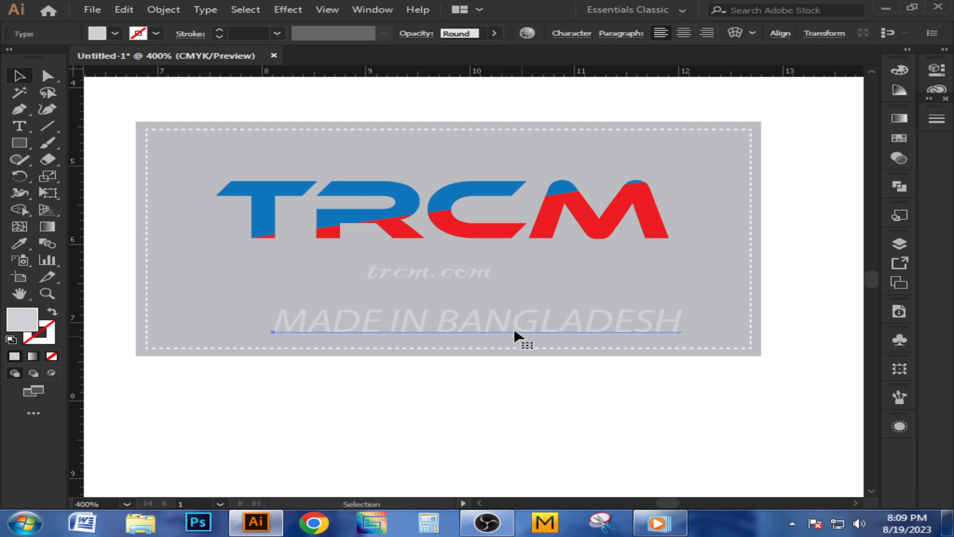
{"action": "left_click", "coordinate": [562, 33]}
{"action": "left_click", "coordinate": [578, 56]}
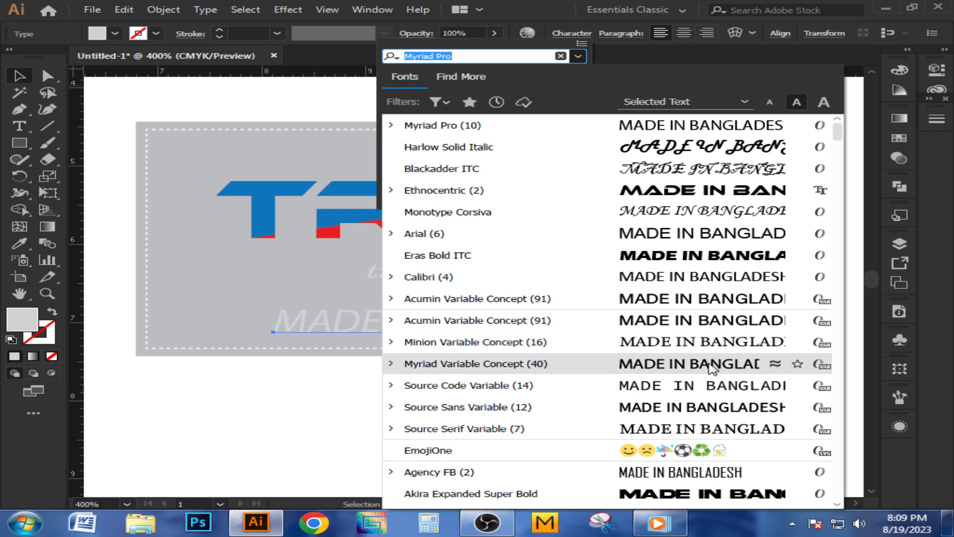
{"action": "scroll", "coordinate": [706, 365], "scroll_direction": "down", "scroll_amount": 2}
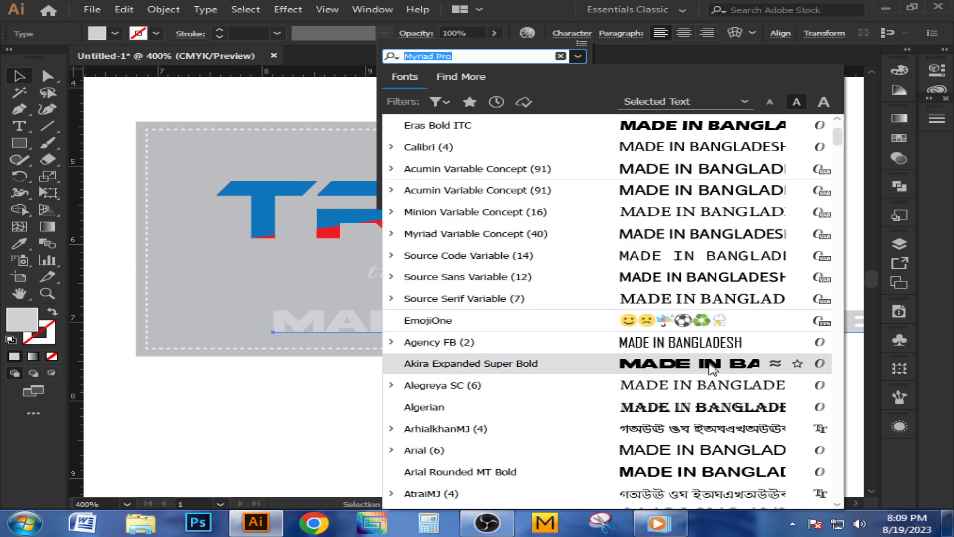
{"action": "left_click", "coordinate": [709, 350]}
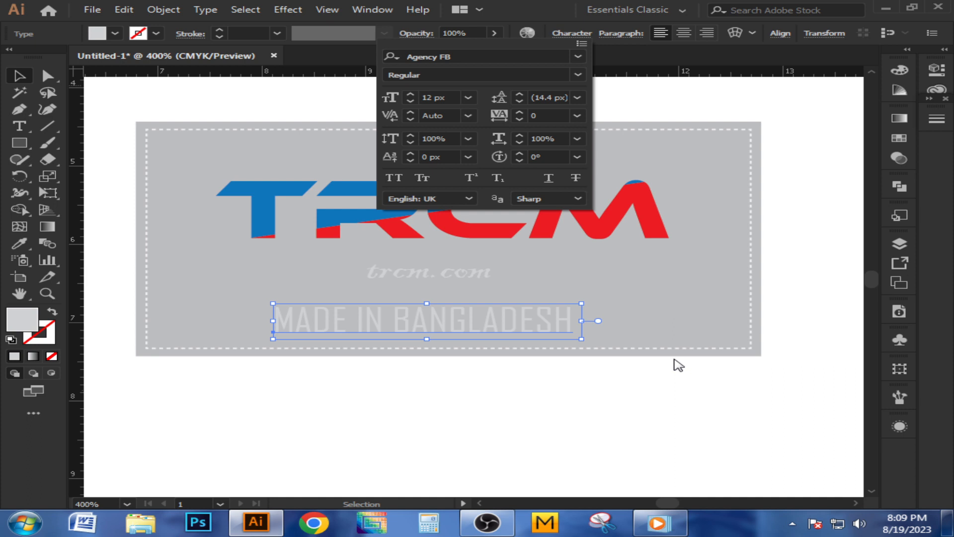
{"action": "left_click", "coordinate": [521, 397]}
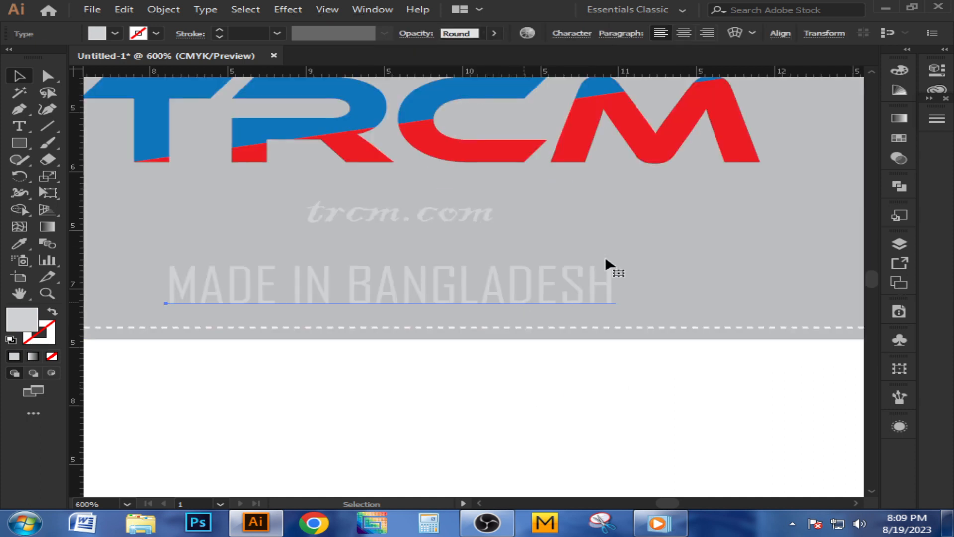
- Scale down the "MADE IN BANGLADESH" text and shift it about 0.12 cm to the right beneath the TRCM lettering
{"action": "left_click", "coordinate": [606, 266]}
{"action": "left_click_drag", "start_coordinate": [630, 258], "coordinate": [613, 269]}
{"action": "left_click", "coordinate": [497, 375]}
{"action": "scroll", "coordinate": [492, 376], "scroll_direction": "down", "scroll_amount": 1}
{"action": "left_click_drag", "start_coordinate": [487, 380], "coordinate": [507, 354]}
{"action": "left_click_drag", "start_coordinate": [493, 280], "coordinate": [503, 280]}
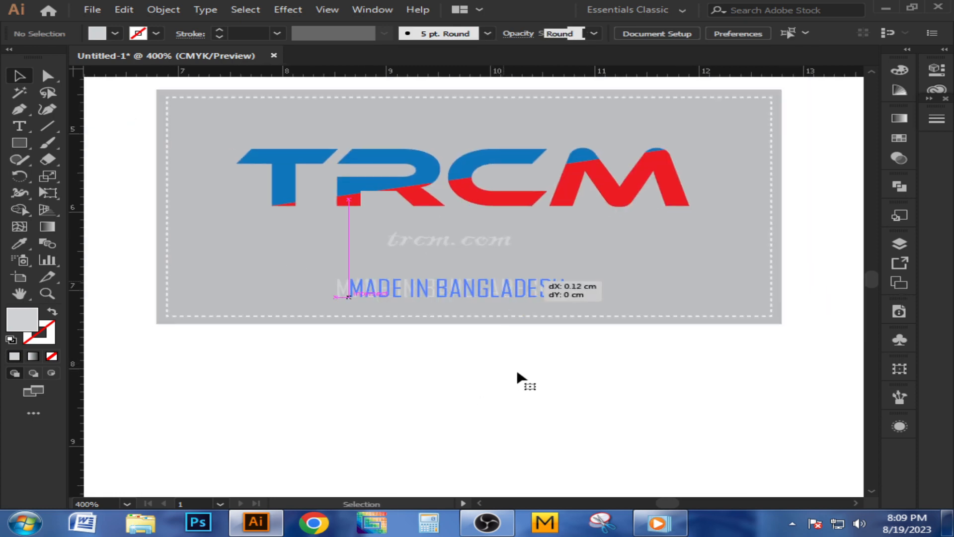
{"action": "left_click", "coordinate": [516, 373]}
{"action": "scroll", "coordinate": [503, 368], "scroll_direction": "down", "scroll_amount": 1}
{"action": "left_click_drag", "start_coordinate": [514, 372], "coordinate": [491, 389]}
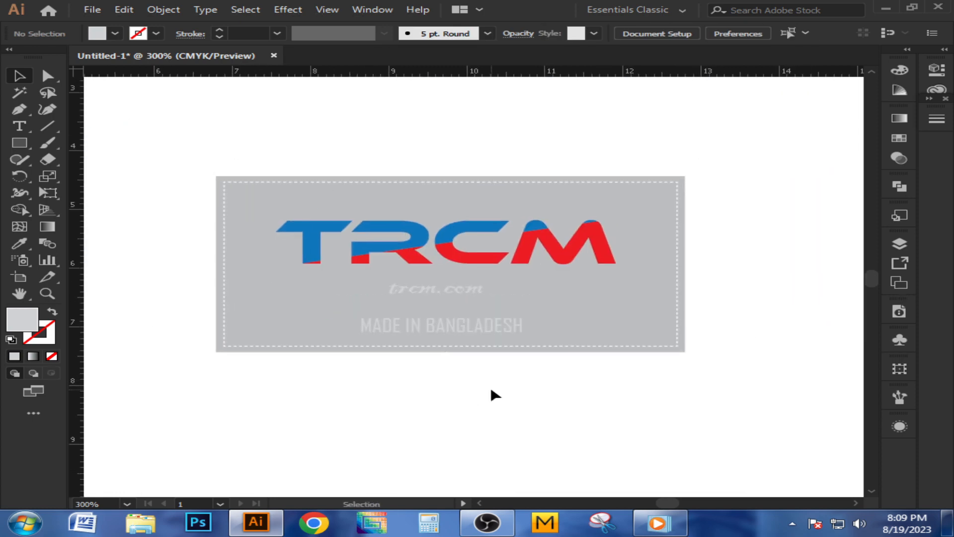
- Try moving the trcm.com text down below the "MADE IN BANGLADESH" line and undo the move
{"action": "scroll", "coordinate": [472, 377], "scroll_direction": "up", "scroll_amount": 1}
{"action": "left_click_drag", "start_coordinate": [429, 256], "coordinate": [440, 321]}
{"action": "left_click", "coordinate": [460, 387]}
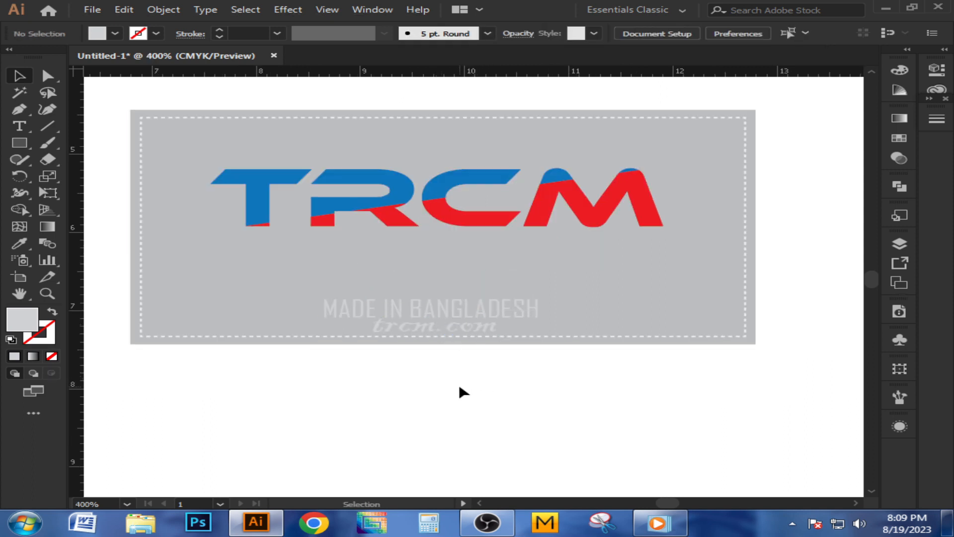
{"action": "key", "text": "ctrl+z"}
{"action": "left_click", "coordinate": [460, 390]}
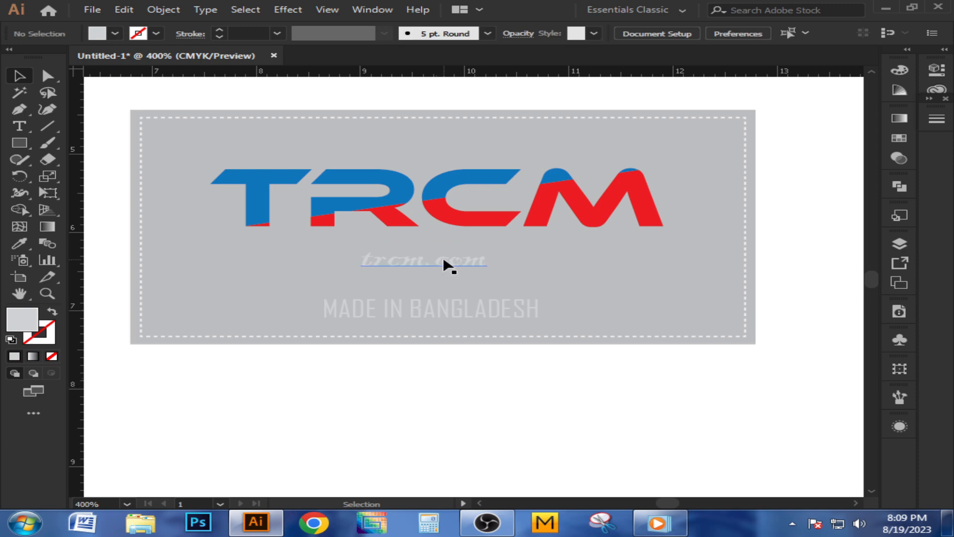
- Change the font of the trcm.com text to Calibri
{"action": "left_click", "coordinate": [444, 259]}
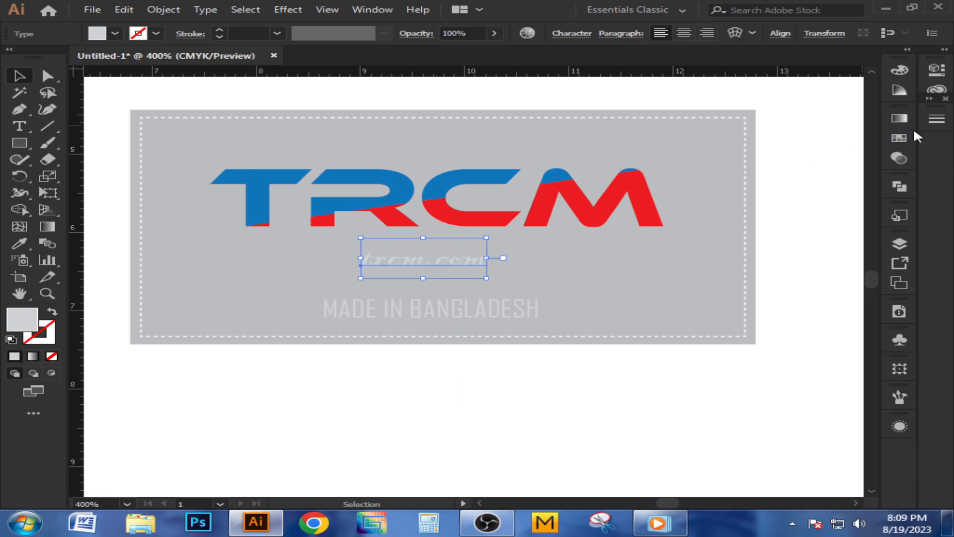
{"action": "left_click", "coordinate": [581, 35]}
{"action": "left_click", "coordinate": [578, 55]}
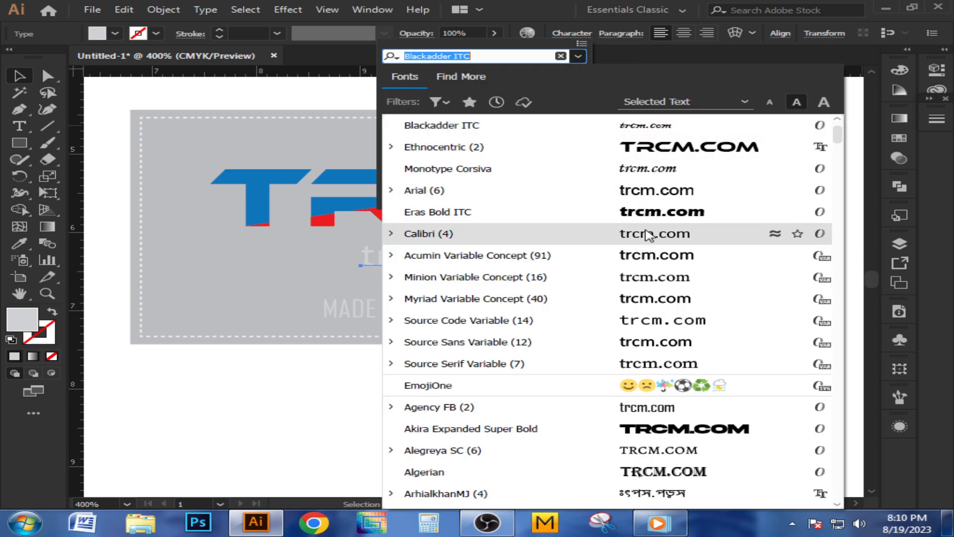
{"action": "scroll", "coordinate": [648, 236], "scroll_direction": "down", "scroll_amount": 2}
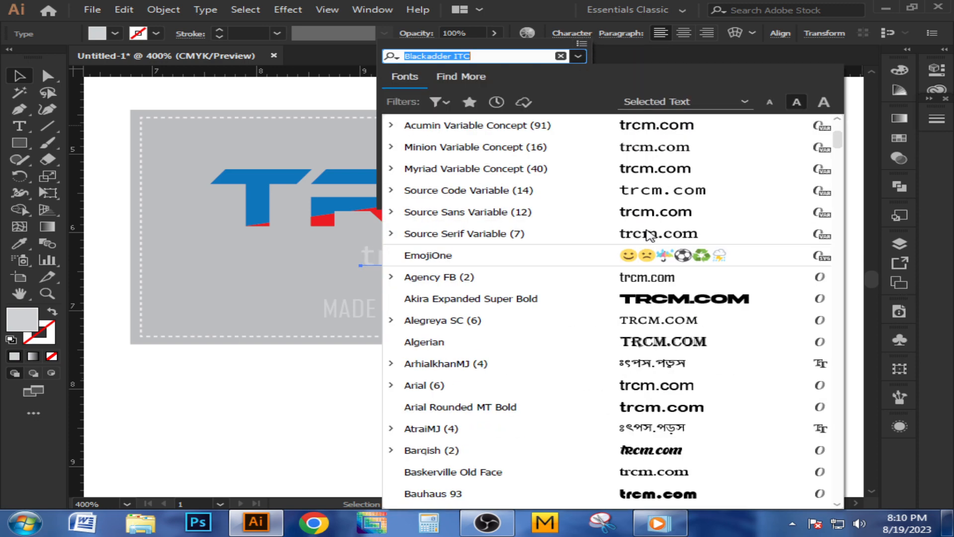
{"action": "scroll", "coordinate": [649, 236], "scroll_direction": "down", "scroll_amount": 6}
{"action": "scroll", "coordinate": [648, 236], "scroll_direction": "down", "scroll_amount": 6}
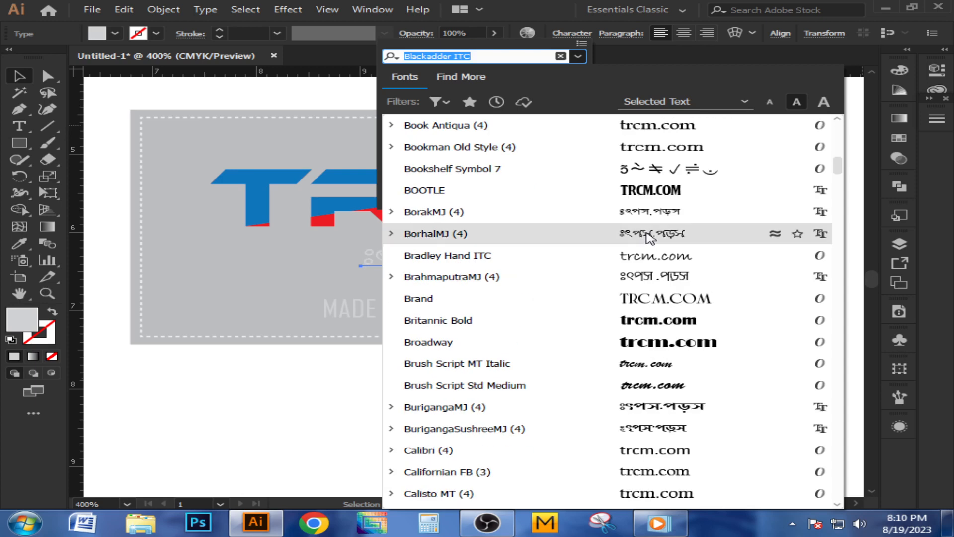
{"action": "left_click", "coordinate": [648, 450]}
{"action": "left_click", "coordinate": [557, 422]}
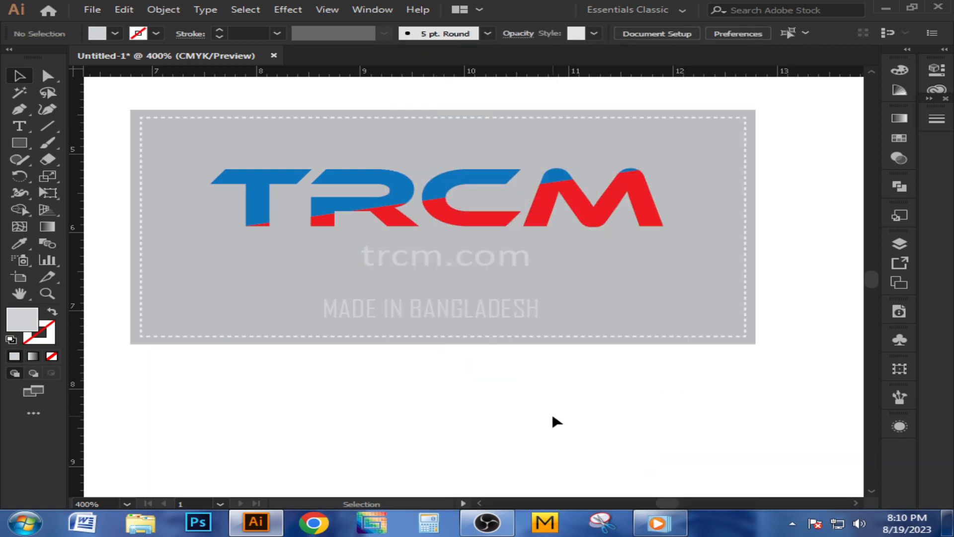
- Lower the font size of the trcm.com text by four increments and deselect it
{"action": "left_click", "coordinate": [418, 253]}
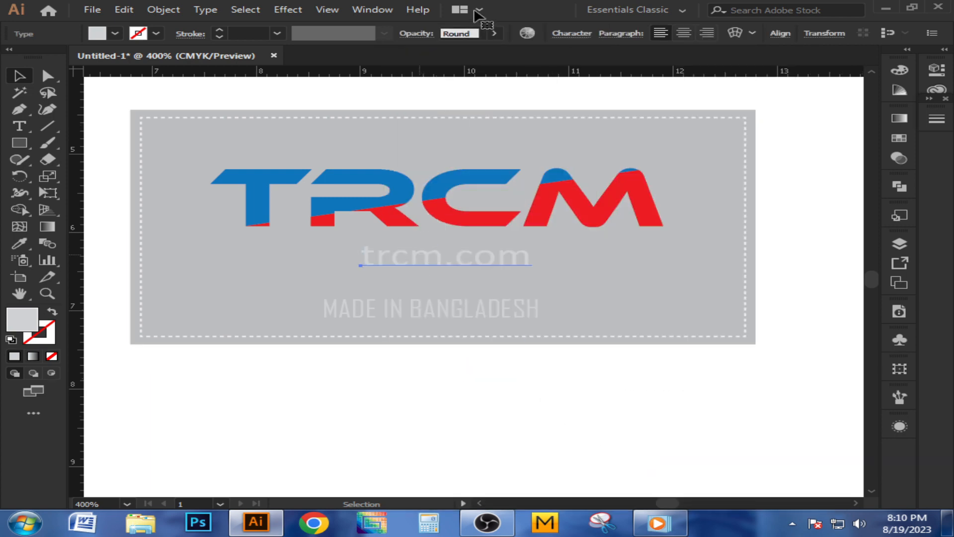
{"action": "left_click", "coordinate": [571, 34]}
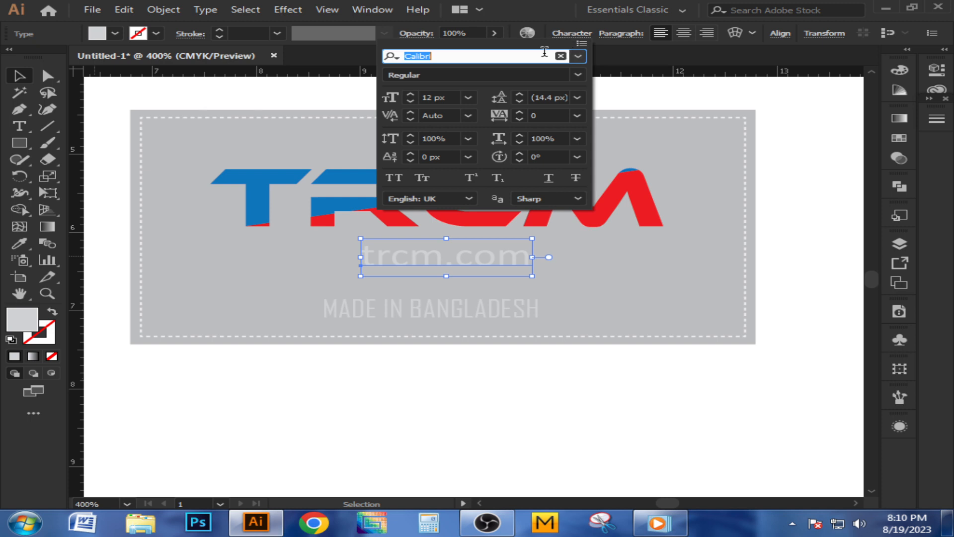
{"action": "left_click", "coordinate": [411, 99]}
{"action": "left_click", "coordinate": [411, 99]}
{"action": "left_click", "coordinate": [411, 99]}
{"action": "left_click", "coordinate": [411, 99]}
{"action": "left_click", "coordinate": [426, 368]}
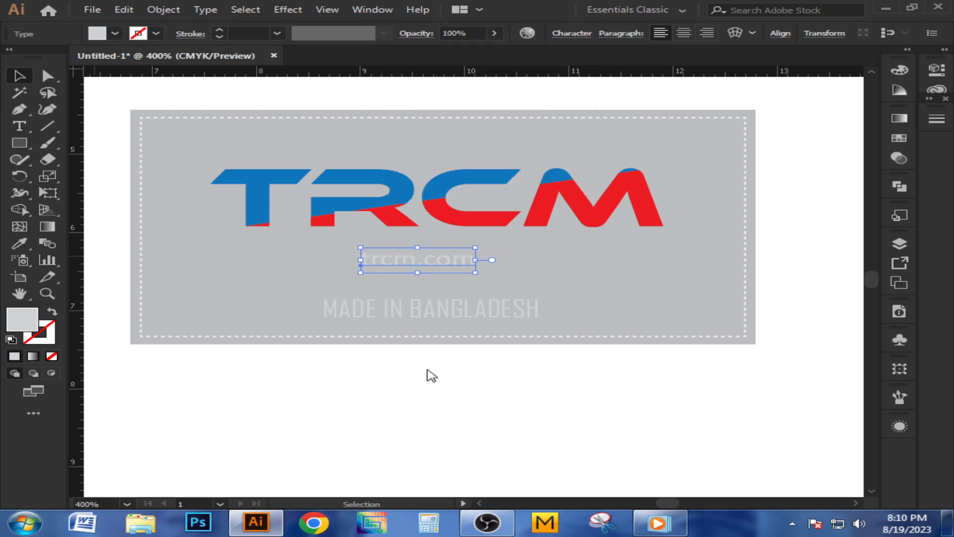
{"action": "left_click", "coordinate": [428, 367]}
{"action": "scroll", "coordinate": [428, 367], "scroll_direction": "down", "scroll_amount": 1}
{"action": "scroll", "coordinate": [443, 368], "scroll_direction": "down", "scroll_amount": 1}
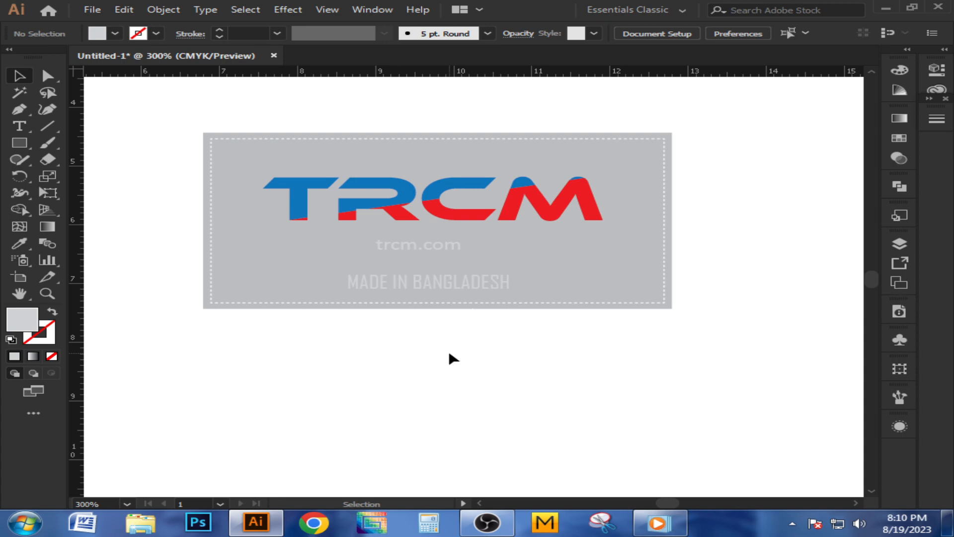
{"action": "scroll", "coordinate": [516, 407], "scroll_direction": "up", "scroll_amount": 1}
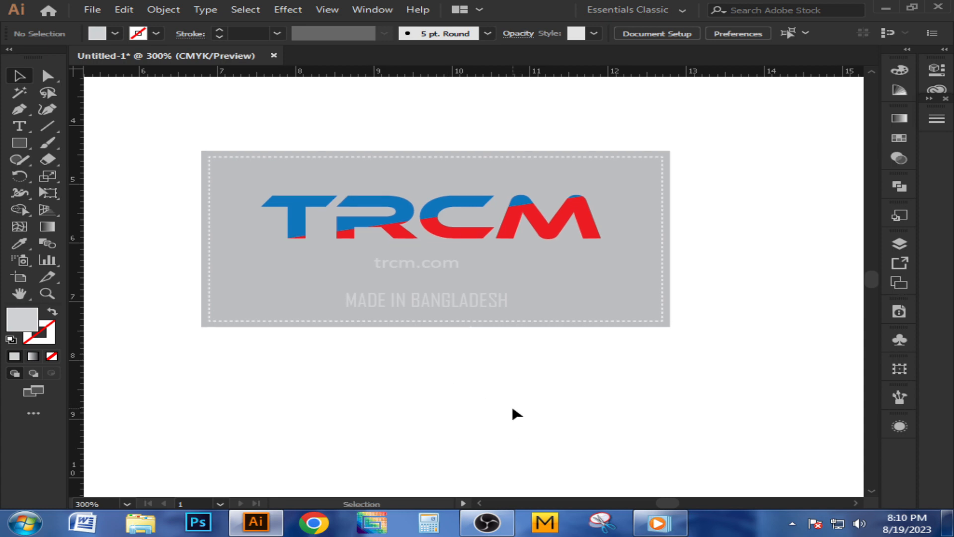
{"action": "scroll", "coordinate": [532, 405], "scroll_direction": "down", "scroll_amount": 1}
{"action": "left_click_drag", "start_coordinate": [533, 406], "coordinate": [524, 383]}
{"action": "scroll", "coordinate": [521, 363], "scroll_direction": "up", "scroll_amount": 1}
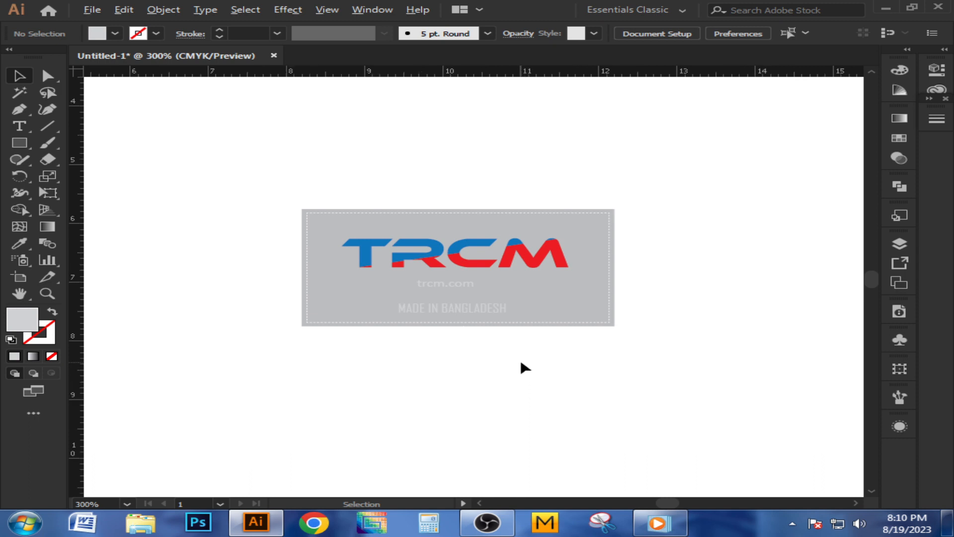
{"action": "left_click_drag", "start_coordinate": [537, 351], "coordinate": [540, 374]}
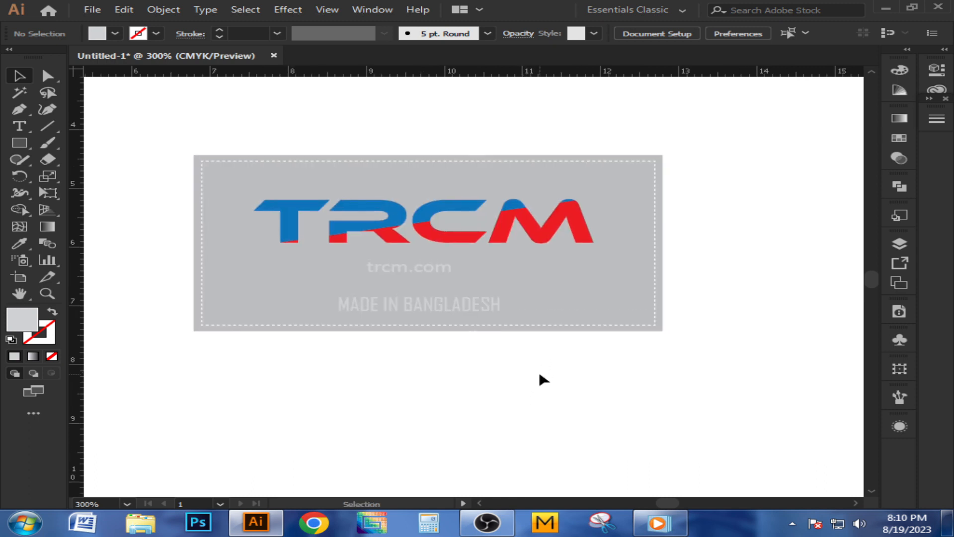
{"action": "left_click", "coordinate": [268, 260]}
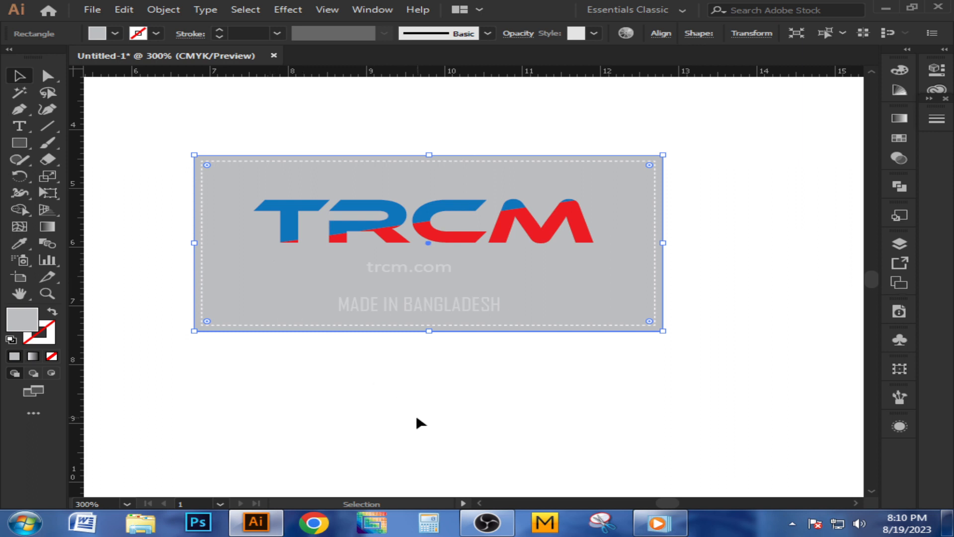
{"action": "left_click", "coordinate": [420, 419]}
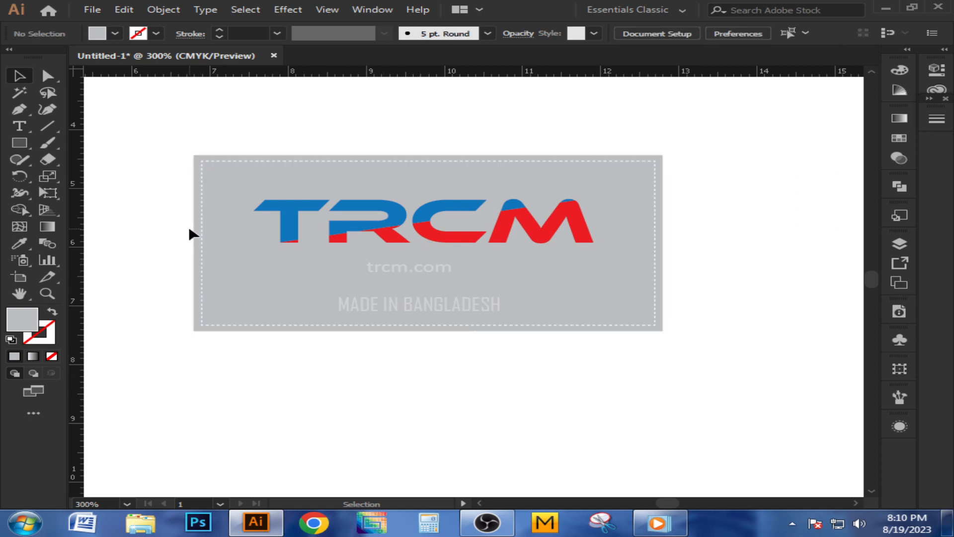
- Try filling the dashed stitching rectangle with the lightest grey swatch and reset its fill to none
{"action": "left_click", "coordinate": [211, 241]}
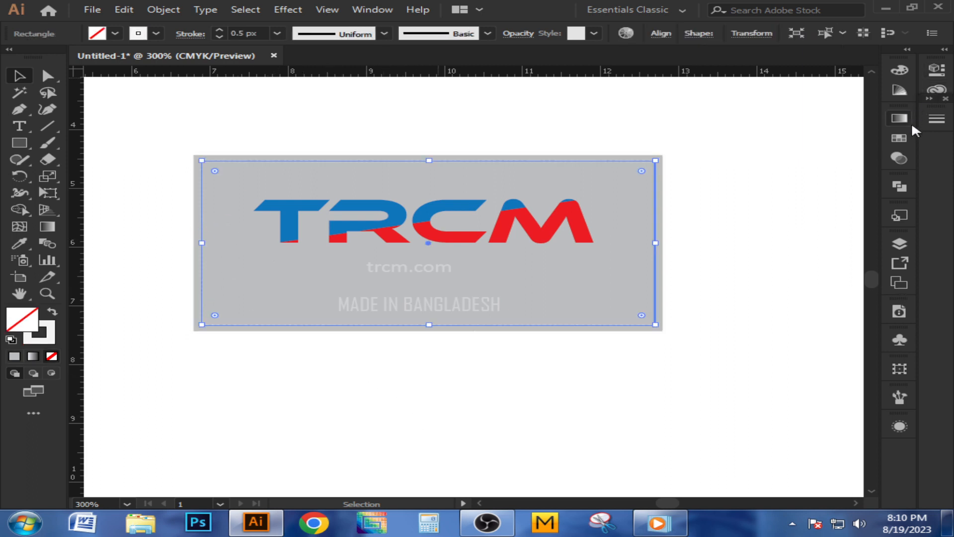
{"action": "left_click", "coordinate": [899, 137]}
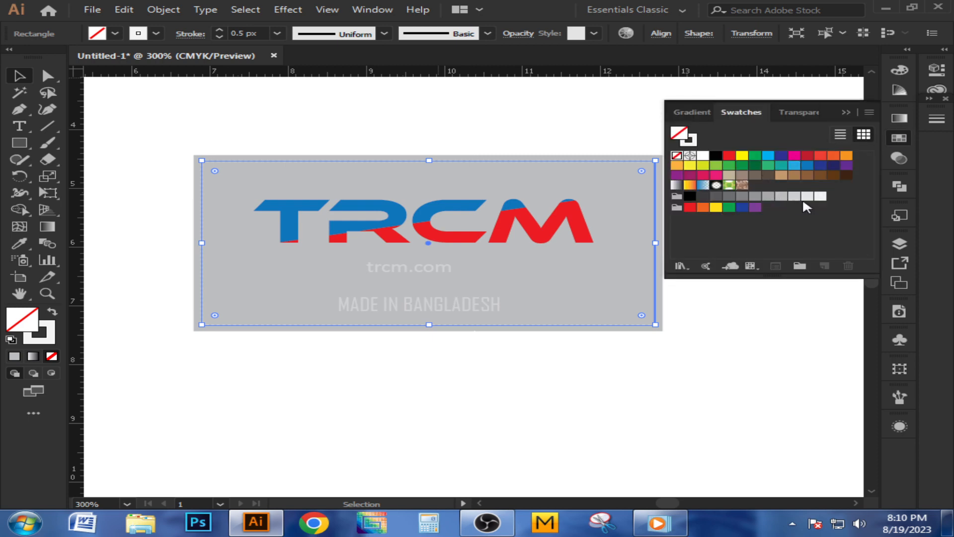
{"action": "left_click", "coordinate": [820, 197]}
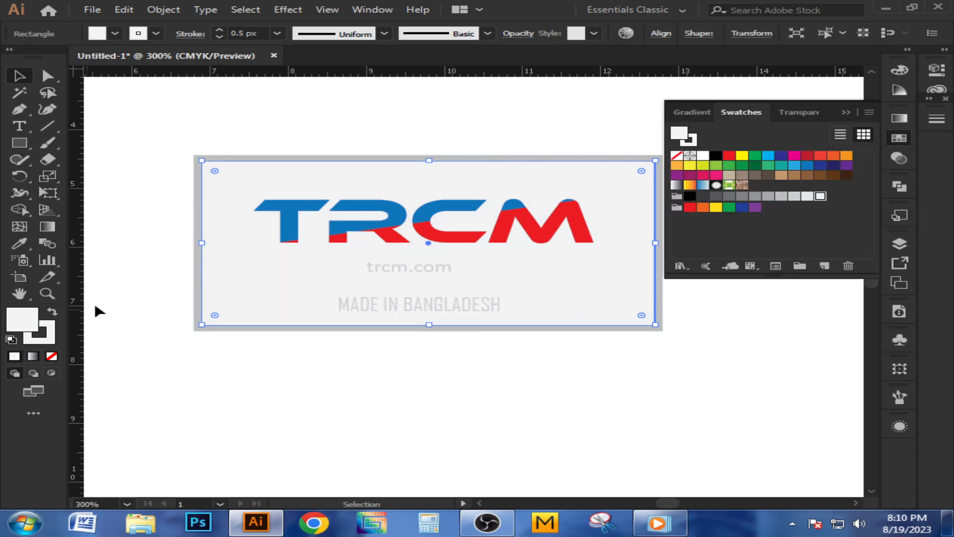
{"action": "left_click", "coordinate": [51, 356]}
{"action": "left_click", "coordinate": [195, 356]}
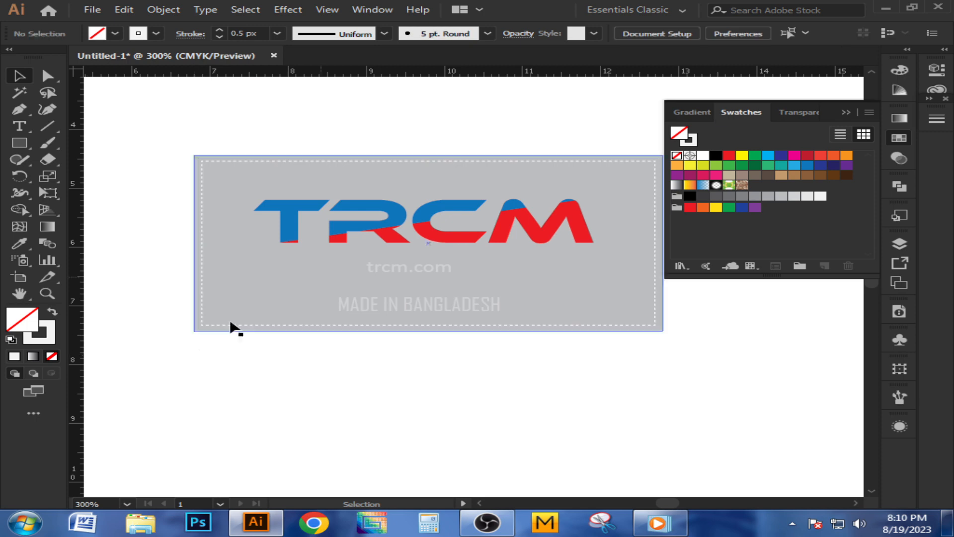
{"action": "left_click", "coordinate": [843, 112]}
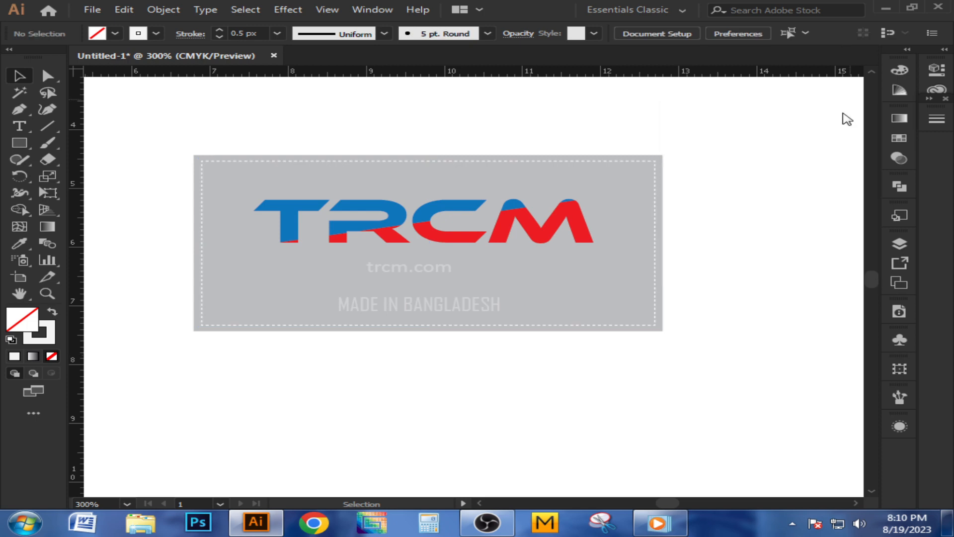
- Try the Craquelure texture on the grey background rectangle with crack spacing 15, depth 6 and brightness 9, and undo it
{"action": "left_click", "coordinate": [610, 175]}
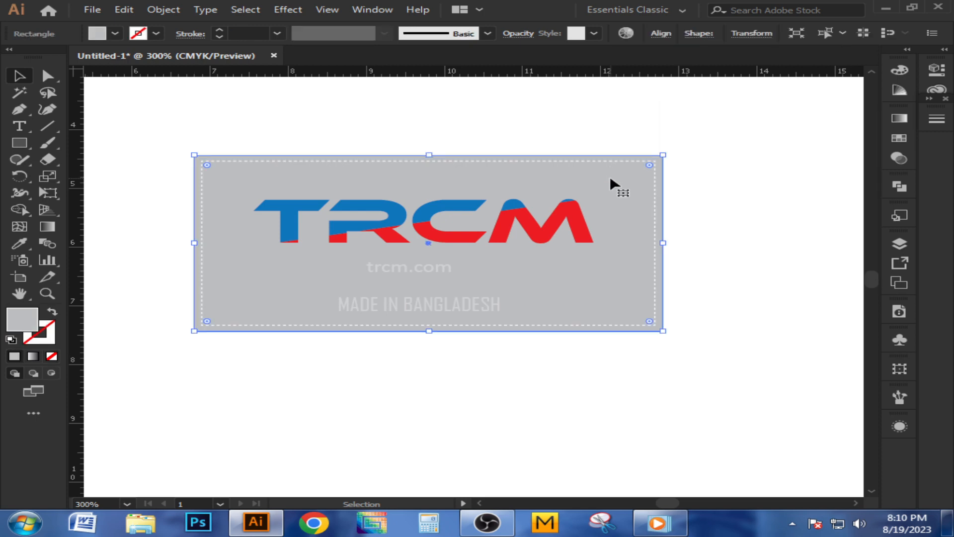
{"action": "left_click", "coordinate": [276, 11]}
{"action": "mouse_move", "coordinate": [351, 268]}
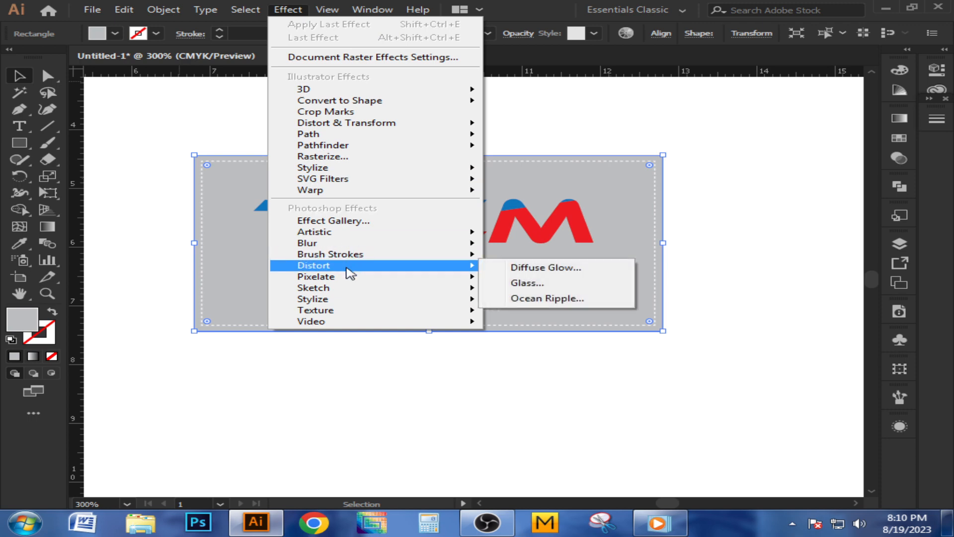
{"action": "mouse_move", "coordinate": [343, 311]}
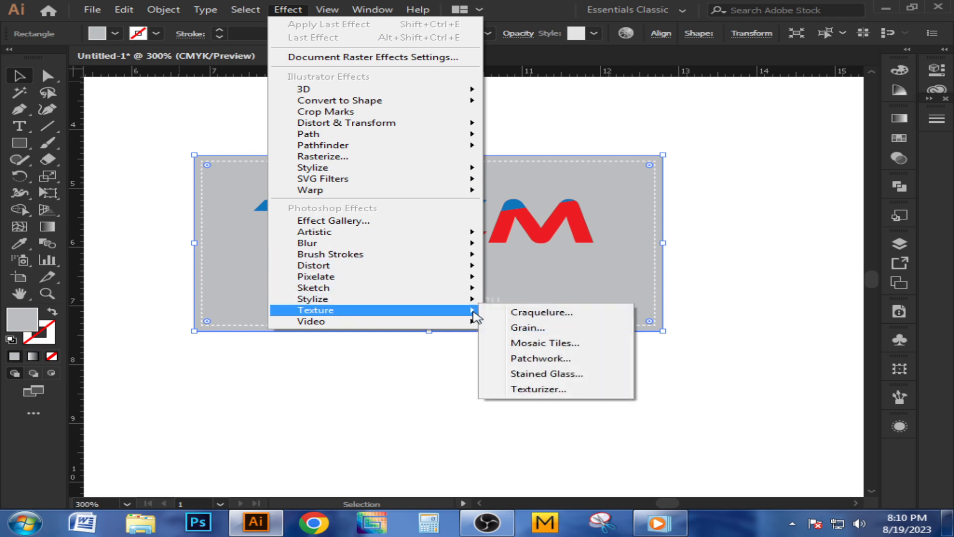
{"action": "left_click", "coordinate": [528, 317]}
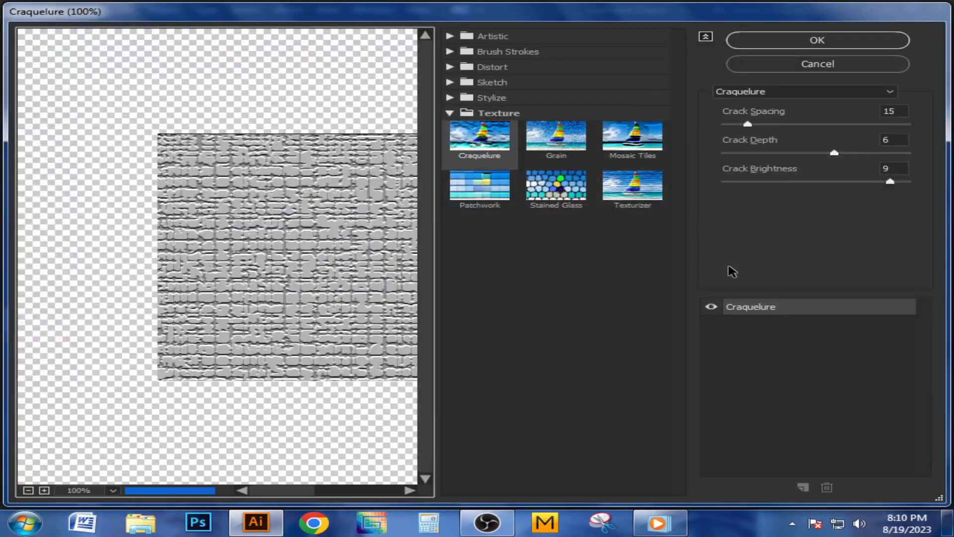
{"action": "left_click", "coordinate": [574, 142]}
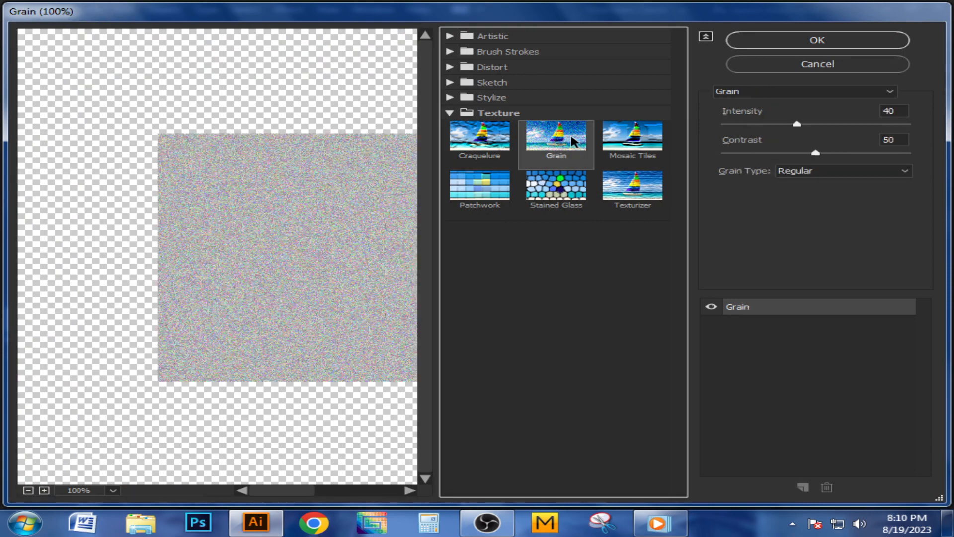
{"action": "left_click", "coordinate": [486, 149]}
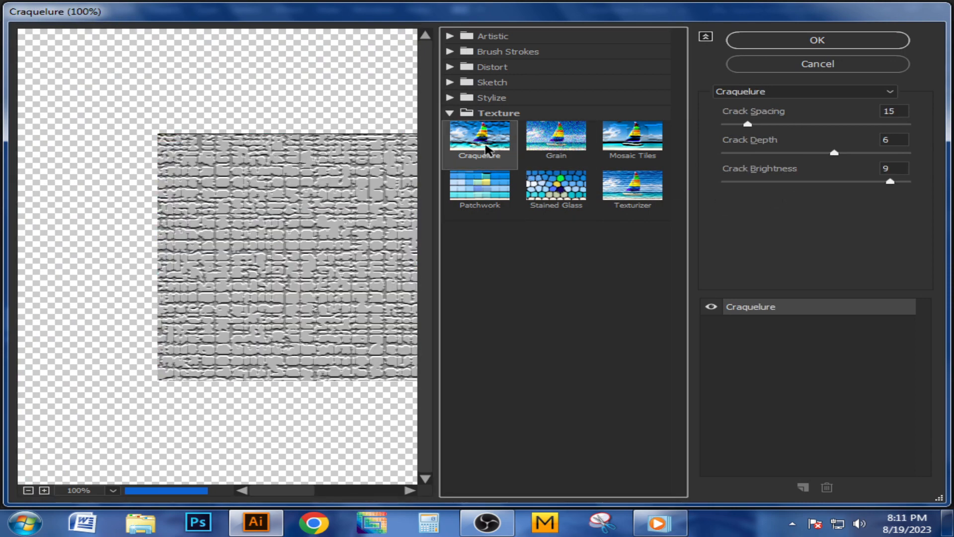
{"action": "left_click", "coordinate": [830, 44]}
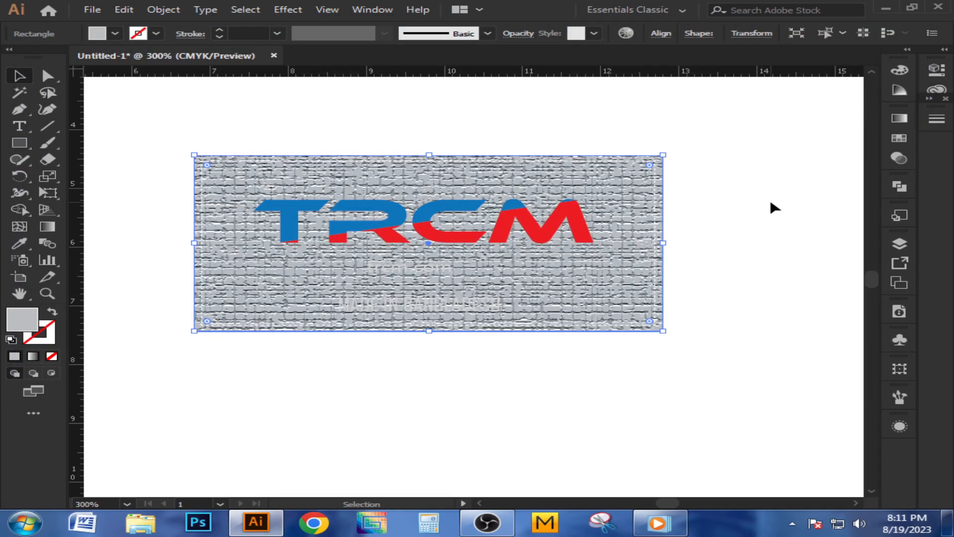
{"action": "left_click", "coordinate": [770, 200]}
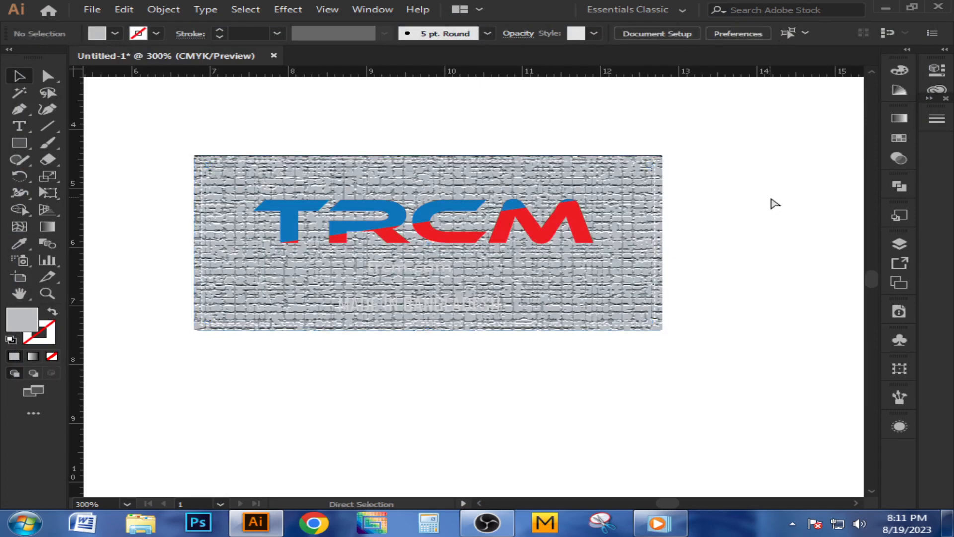
{"action": "key", "text": "ctrl+z"}
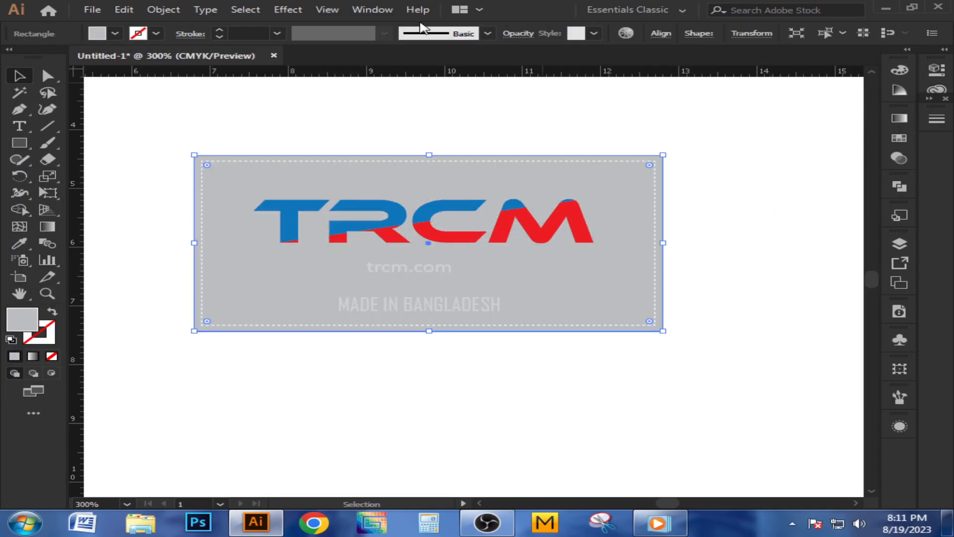
- Try the Glowing Edges effect on the grey background rectangle with edge width 2, brightness 6 and smoothness 5, and undo it
{"action": "left_click", "coordinate": [293, 10]}
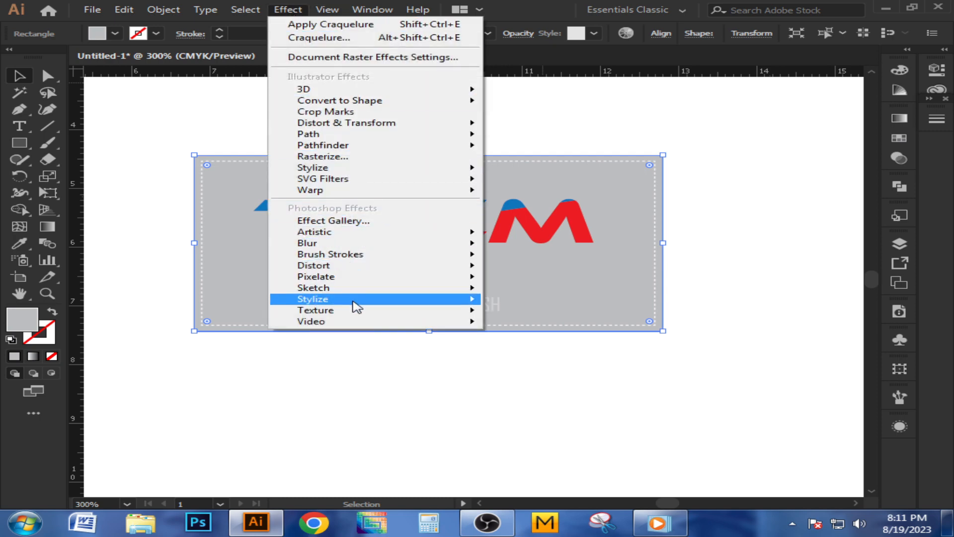
{"action": "mouse_move", "coordinate": [354, 300]}
{"action": "left_click", "coordinate": [513, 302]}
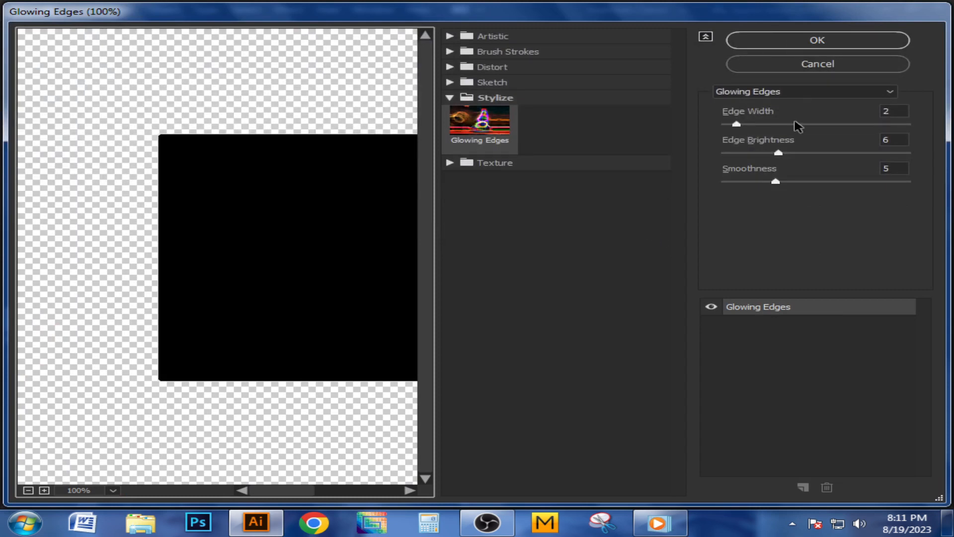
{"action": "left_click_drag", "start_coordinate": [783, 153], "coordinate": [781, 155]}
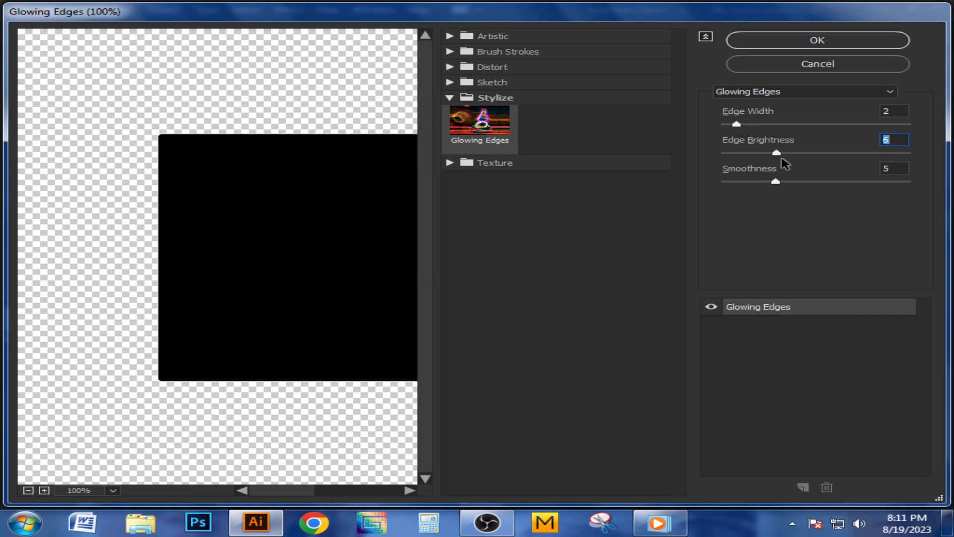
{"action": "left_click", "coordinate": [790, 44]}
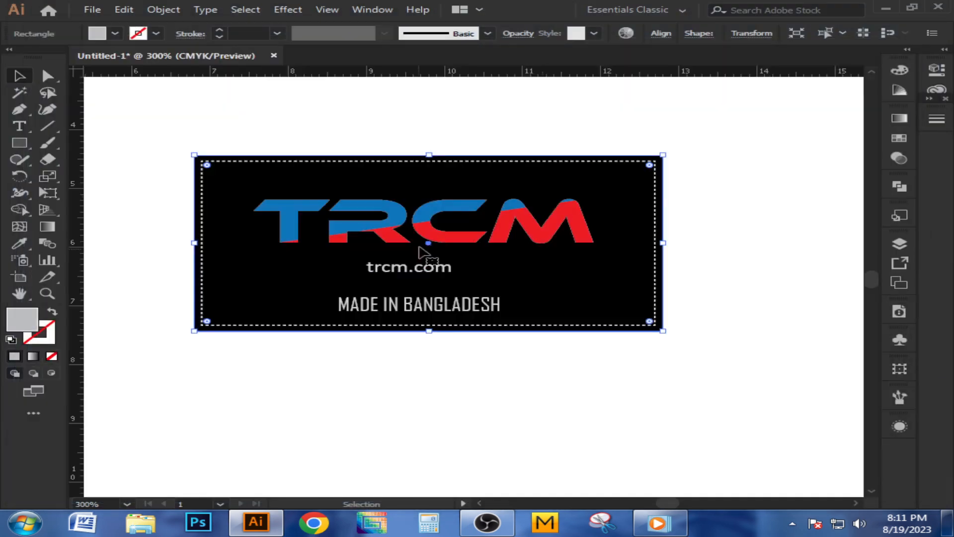
{"action": "left_click", "coordinate": [457, 382]}
{"action": "mouse_move", "coordinate": [456, 381]}
{"action": "left_mouse_down"}
{"action": "mouse_move", "coordinate": [469, 362]}
{"action": "mouse_move", "coordinate": [474, 378]}
{"action": "left_mouse_up"}
{"action": "key", "text": "alt"}
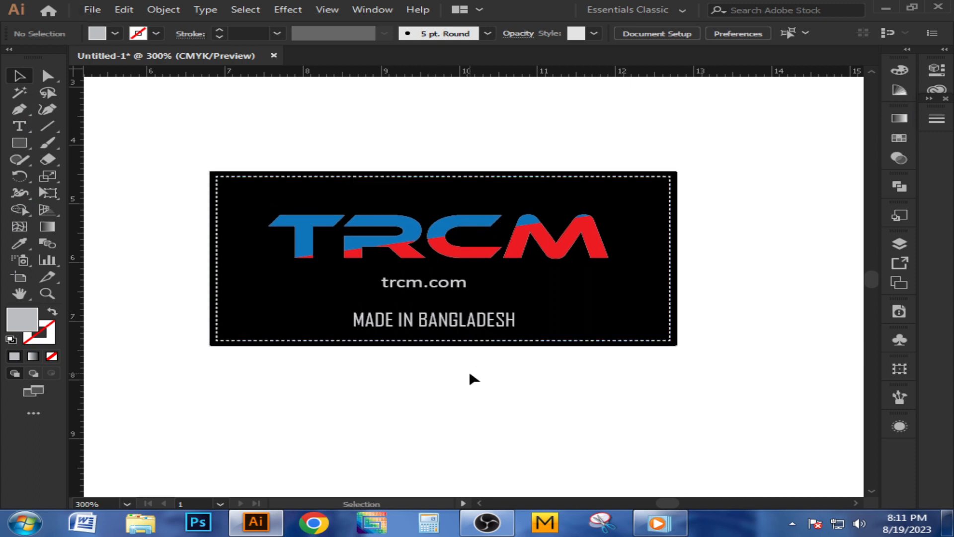
{"action": "key", "text": "ctrl+z"}
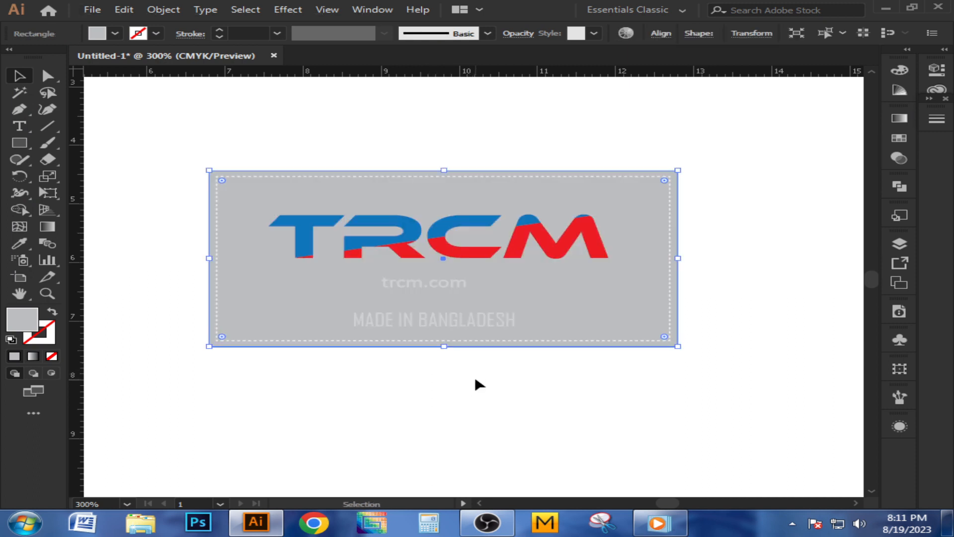
{"action": "left_click", "coordinate": [478, 383]}
- Apply the Texturizer effect to the grey background rectangle with Canvas texture, 100% scaling, relief 4 and light from the top
{"action": "left_click", "coordinate": [548, 302]}
{"action": "left_click", "coordinate": [288, 10]}
{"action": "mouse_move", "coordinate": [324, 310]}
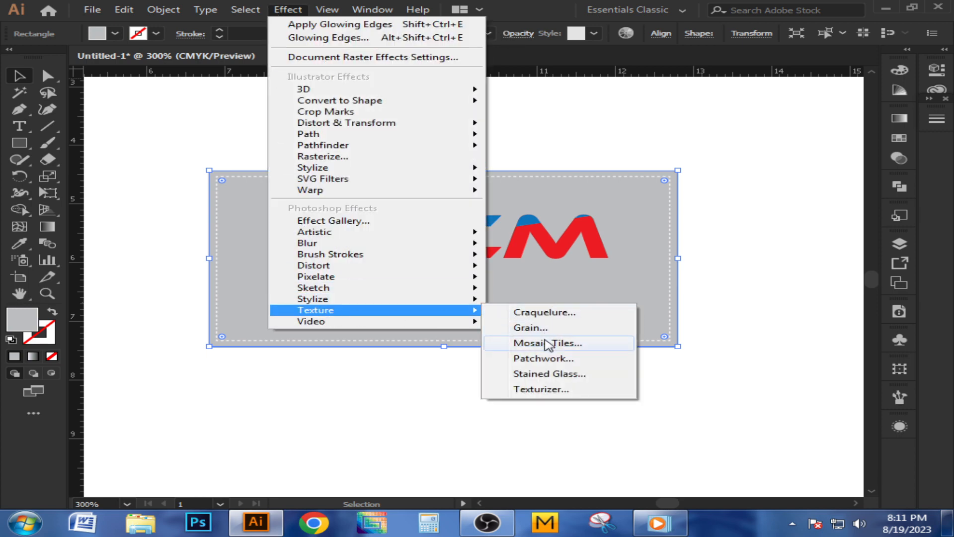
{"action": "left_click", "coordinate": [544, 315]}
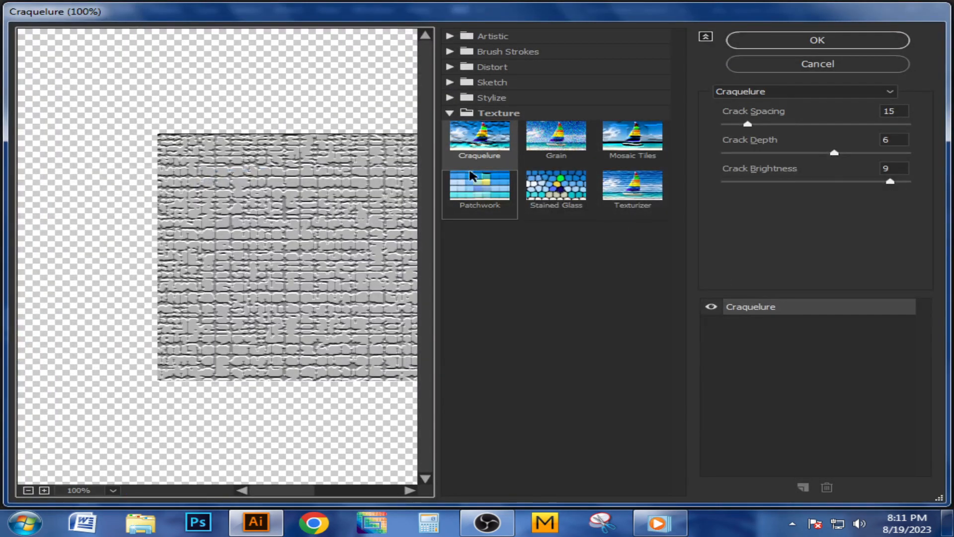
{"action": "left_click", "coordinate": [547, 149]}
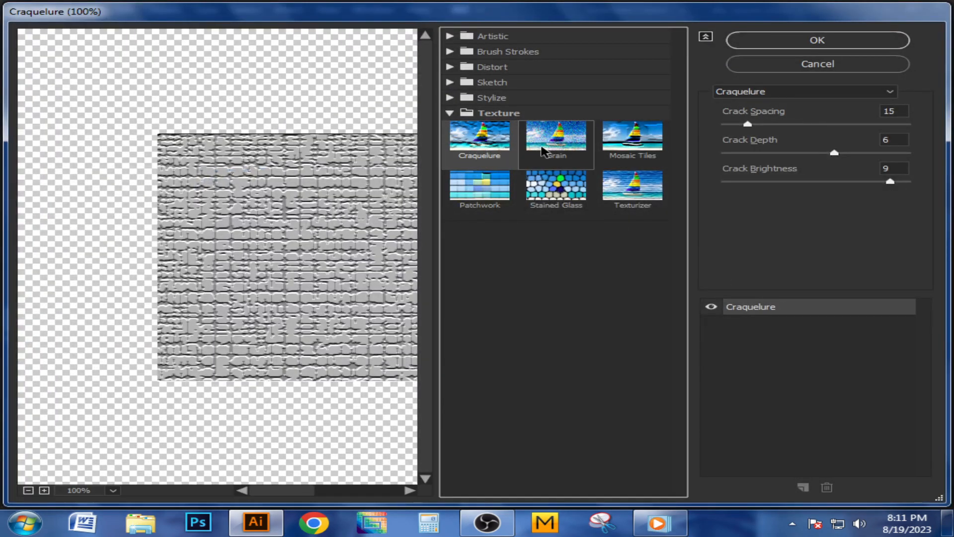
{"action": "left_click", "coordinate": [624, 149]}
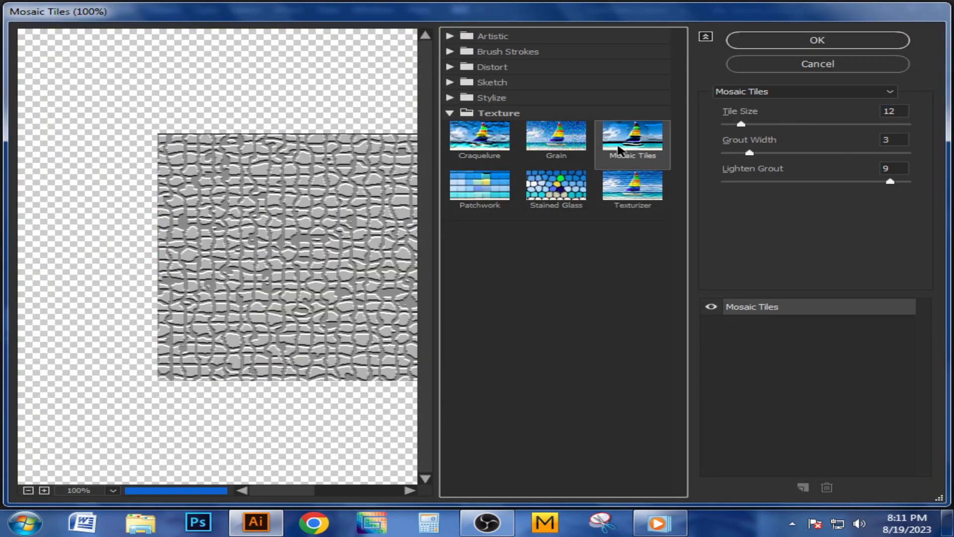
{"action": "left_click", "coordinate": [453, 201]}
{"action": "left_click", "coordinate": [552, 199]}
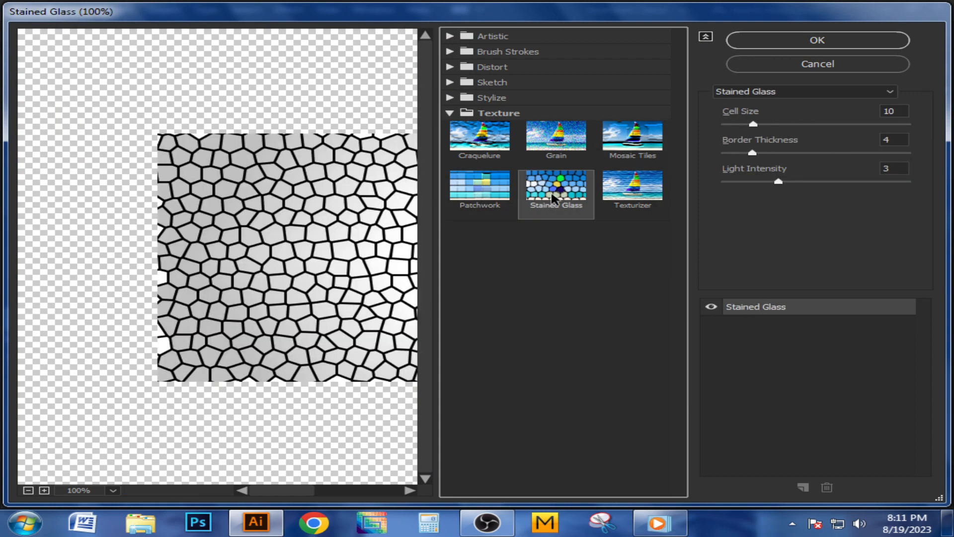
{"action": "left_click", "coordinate": [620, 199]}
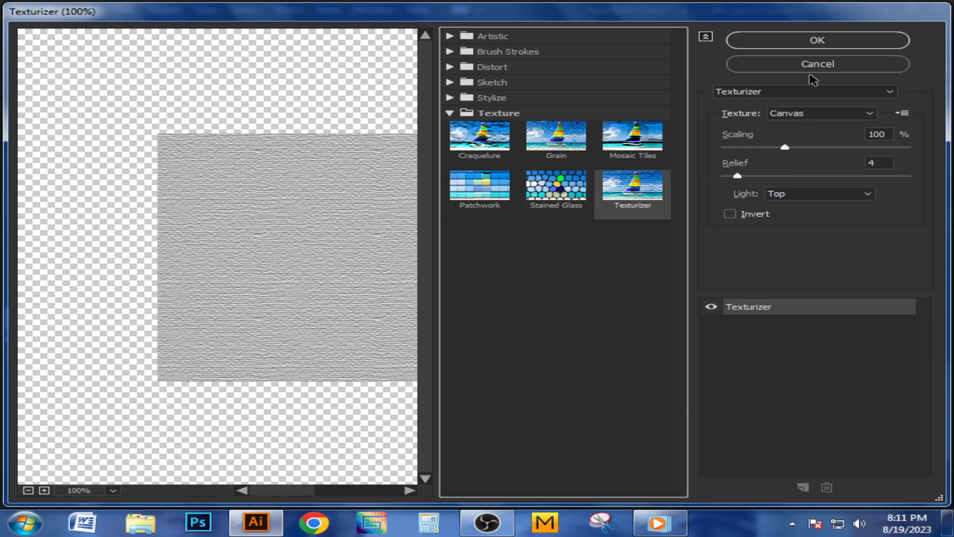
{"action": "left_click", "coordinate": [817, 42]}
{"action": "left_click", "coordinate": [747, 273]}
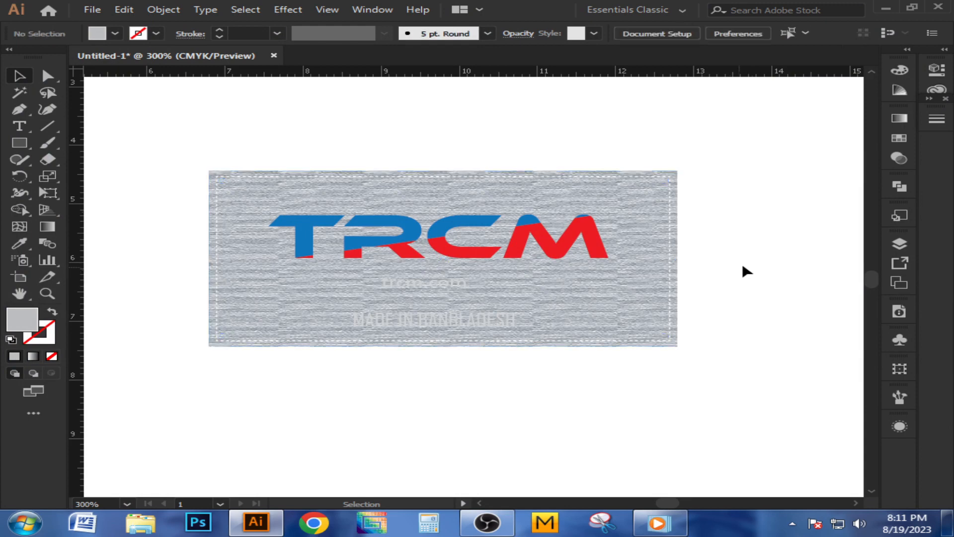
- Fill the trcm.com and "MADE IN BANGLADESH" texts with the lightest grey swatch and deselect them
{"action": "scroll", "coordinate": [728, 280], "scroll_direction": "down", "scroll_amount": 1}
{"action": "scroll", "coordinate": [391, 368], "scroll_direction": "up", "scroll_amount": 2}
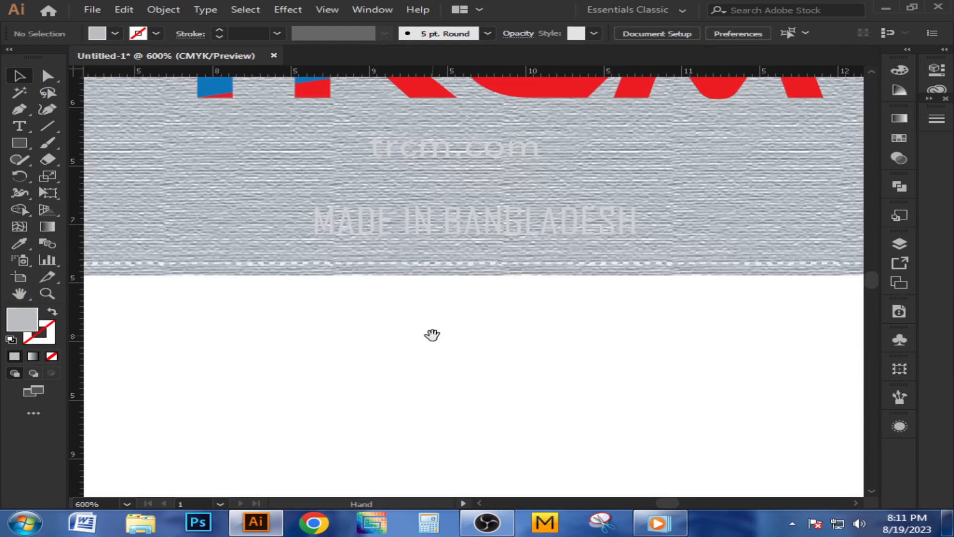
{"action": "left_click_drag", "start_coordinate": [433, 334], "coordinate": [419, 405]}
{"action": "scroll", "coordinate": [422, 393], "scroll_direction": "down", "scroll_amount": 1}
{"action": "left_click", "coordinate": [437, 271]}
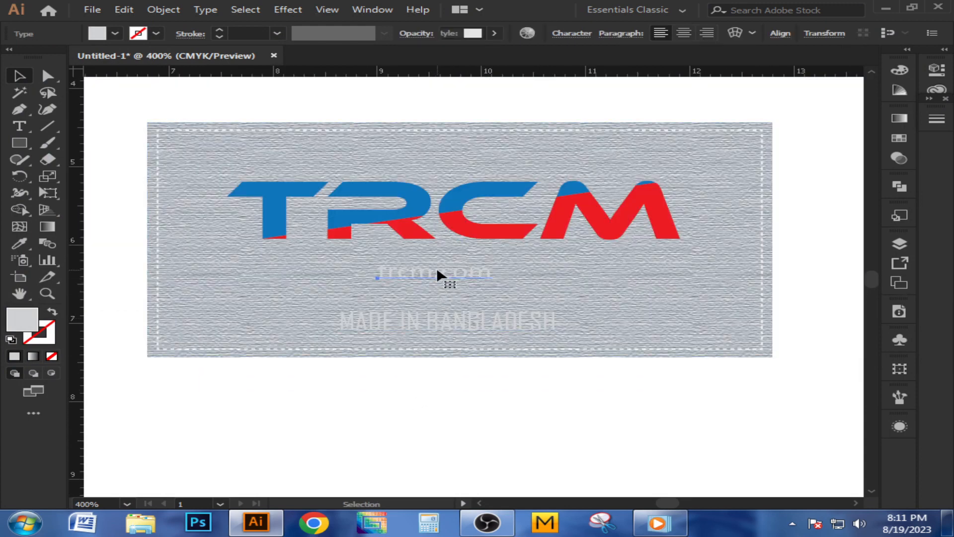
{"action": "left_click", "coordinate": [440, 320], "text": "shift"}
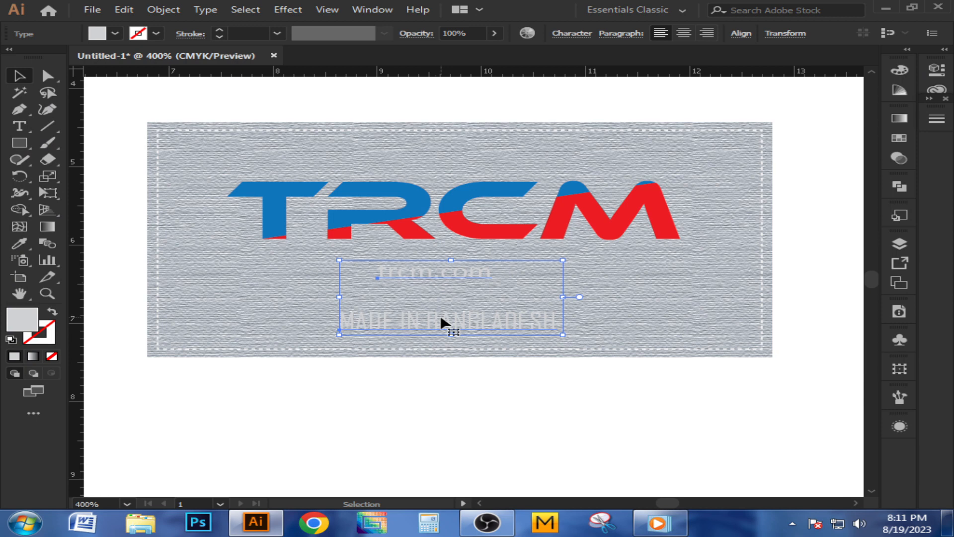
{"action": "left_click", "coordinate": [899, 139]}
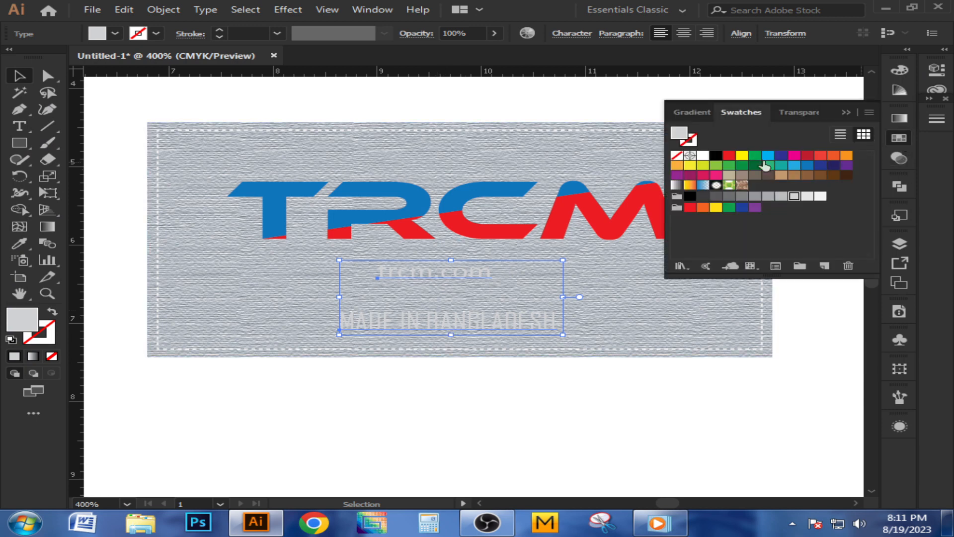
{"action": "left_click", "coordinate": [818, 197]}
{"action": "left_click", "coordinate": [846, 113]}
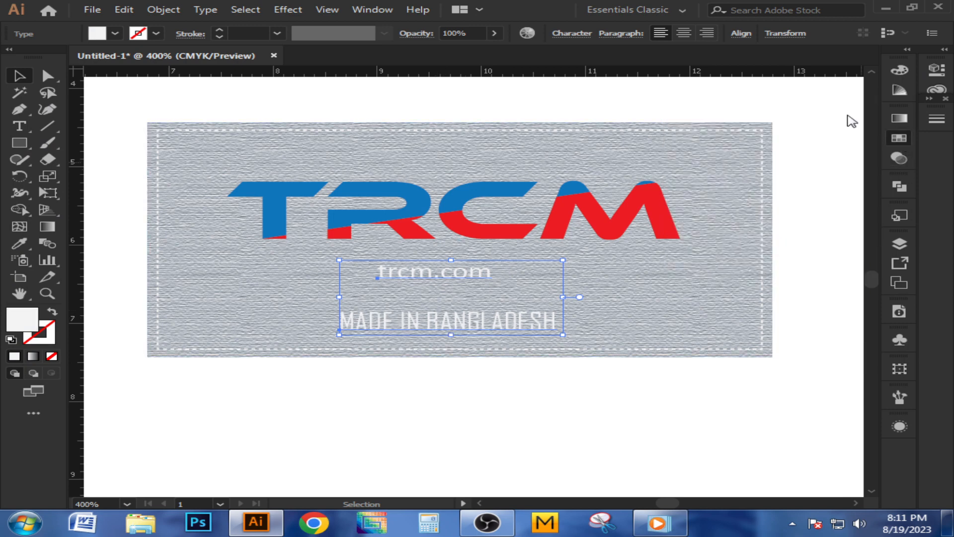
{"action": "left_click", "coordinate": [644, 405]}
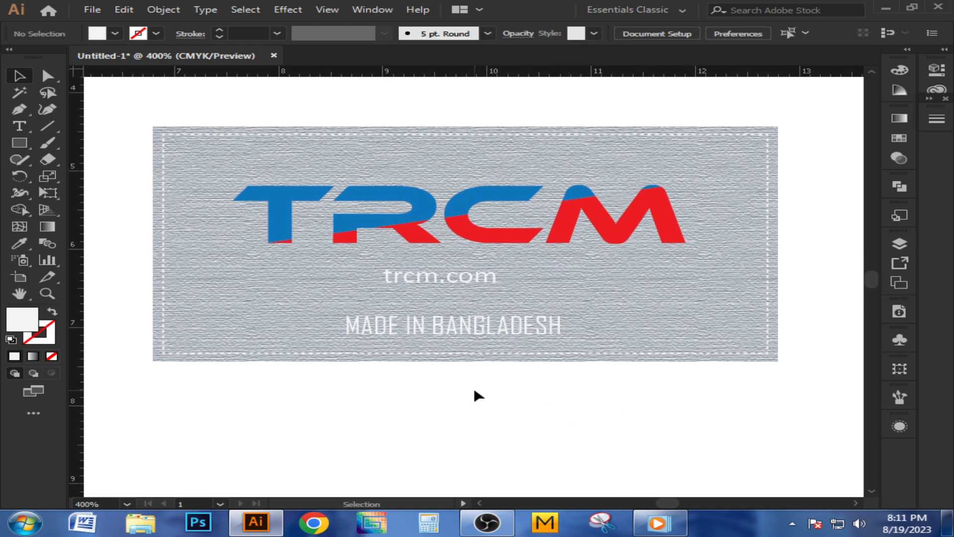
{"action": "left_click", "coordinate": [445, 323]}
{"action": "left_click", "coordinate": [452, 277], "text": "shift"}
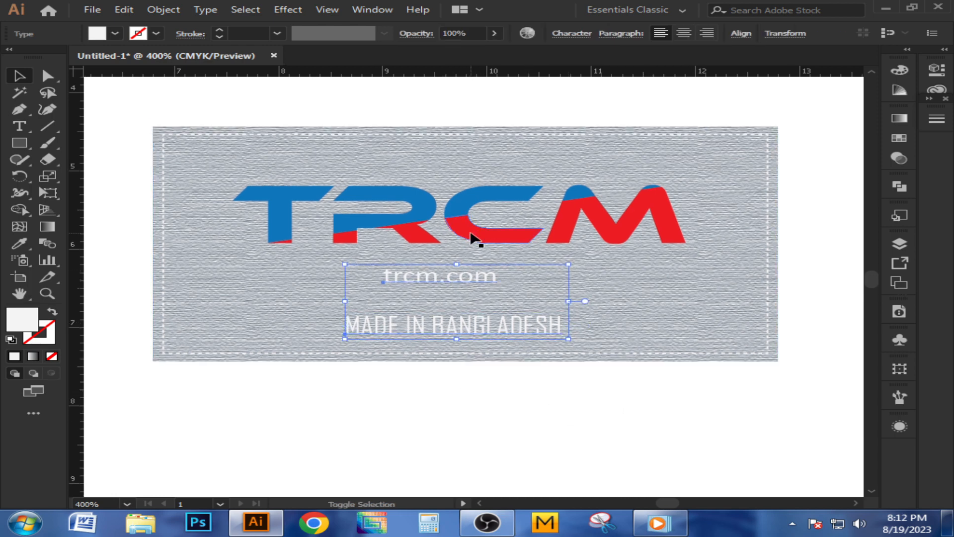
{"action": "left_click", "coordinate": [471, 238], "text": "shift"}
{"action": "left_click", "coordinate": [470, 422]}
{"action": "left_click", "coordinate": [403, 200]}
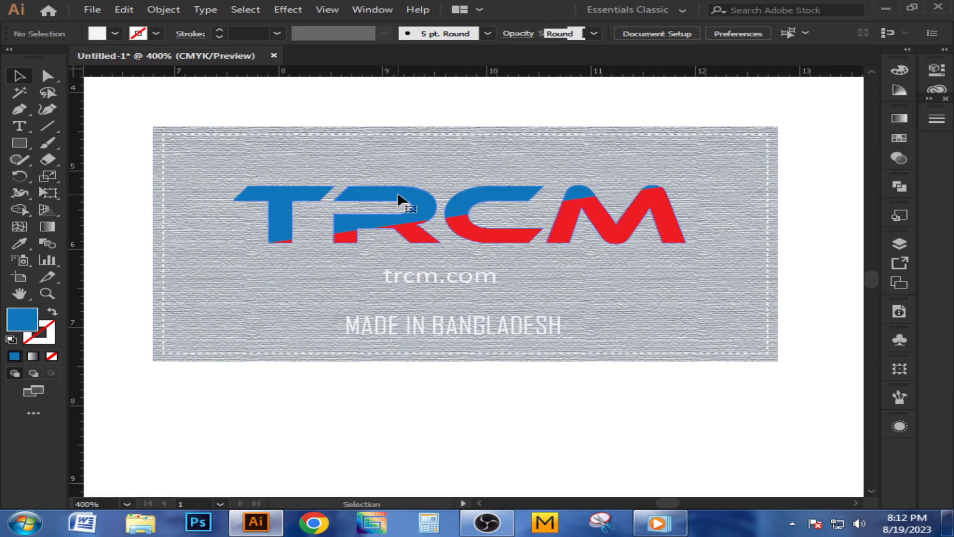
{"action": "left_click", "coordinate": [488, 259]}
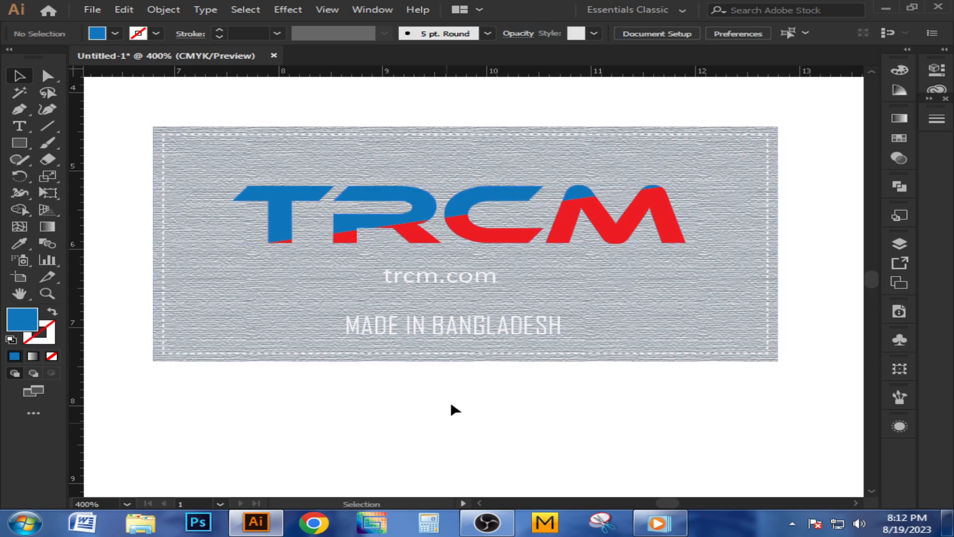
- Lock the textured background rectangle and group all blue and red pieces of the TRCM lettering
{"action": "left_click", "coordinate": [237, 285]}
{"action": "key", "text": "ctrl+2"}
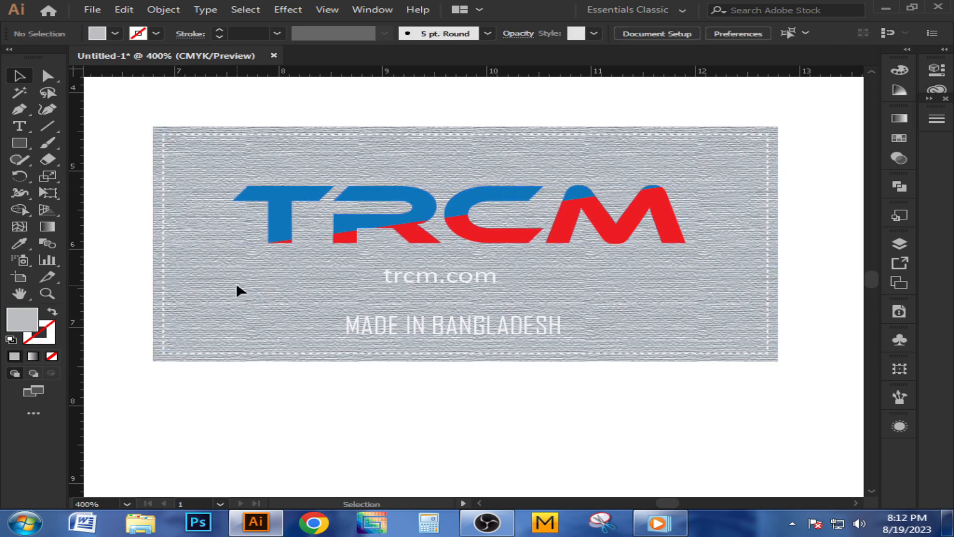
{"action": "left_click_drag", "start_coordinate": [217, 162], "coordinate": [701, 249]}
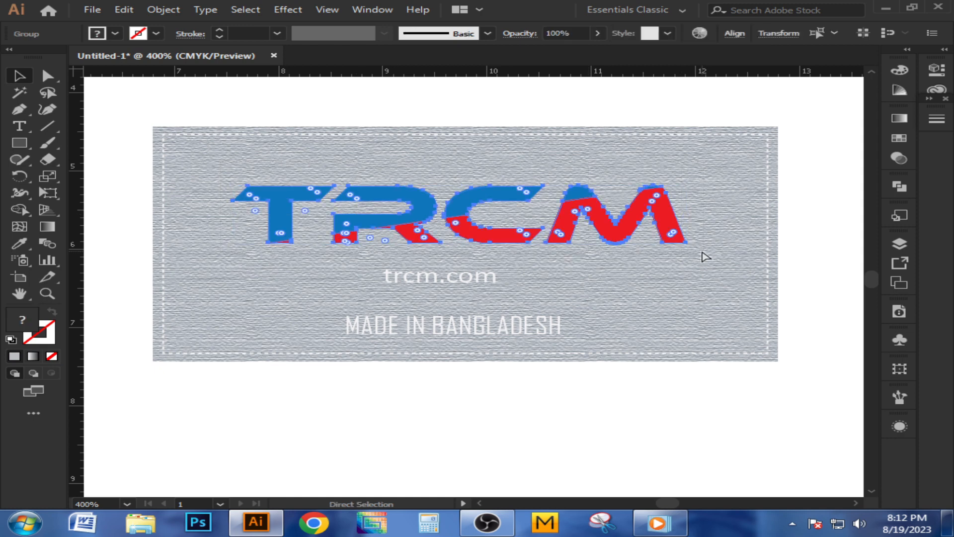
{"action": "key", "text": "v"}
{"action": "left_click", "coordinate": [592, 407]}
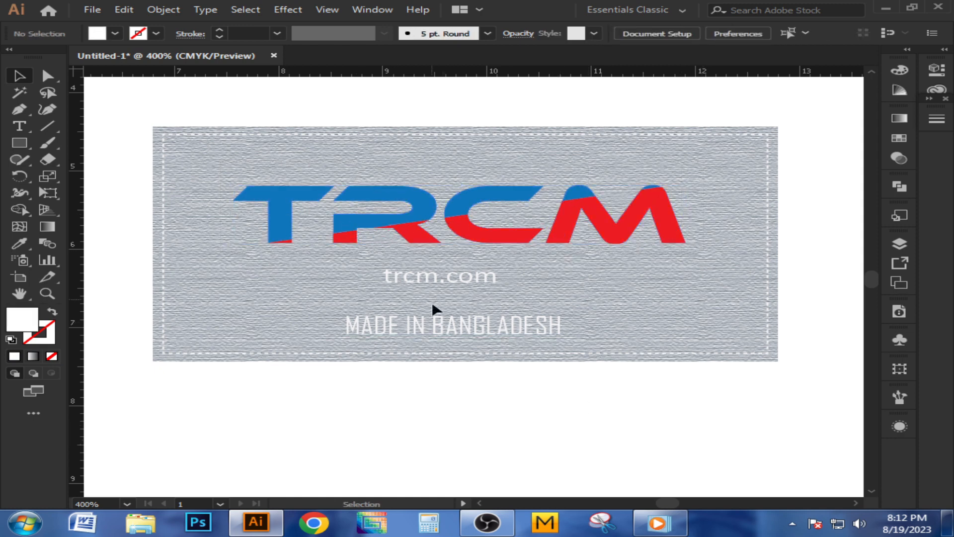
- Align the TRCM lettering group, the trcm.com text and the "MADE IN BANGLADESH" text on their horizontal centres
{"action": "left_click", "coordinate": [423, 276]}
{"action": "left_click", "coordinate": [433, 219]}
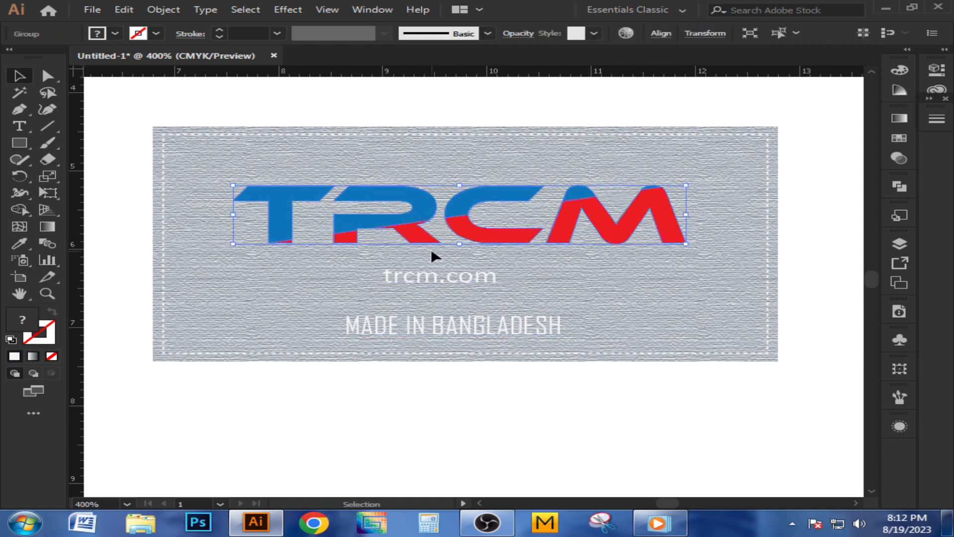
{"action": "left_click", "coordinate": [438, 274], "text": "shift"}
{"action": "left_click", "coordinate": [447, 327], "text": "shift"}
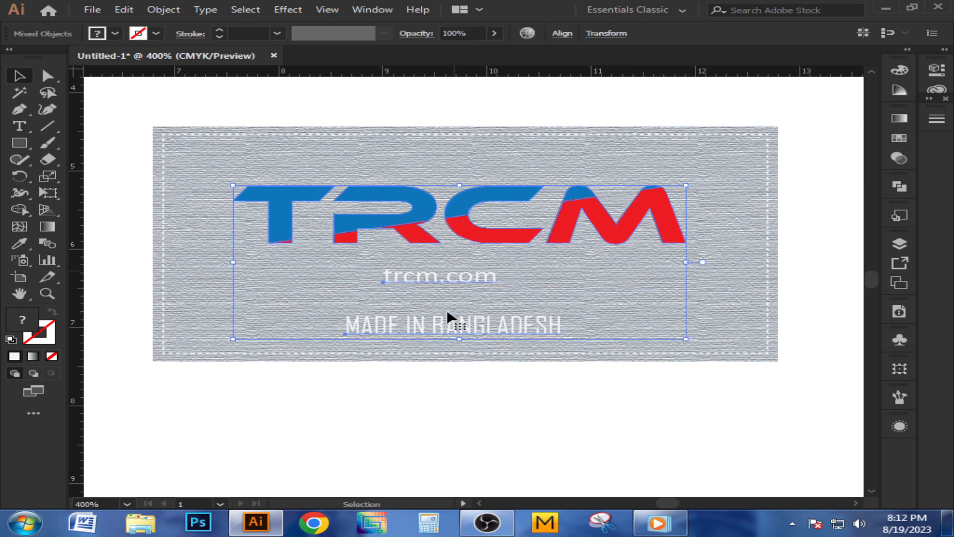
{"action": "left_click", "coordinate": [563, 34]}
{"action": "left_click", "coordinate": [409, 72]}
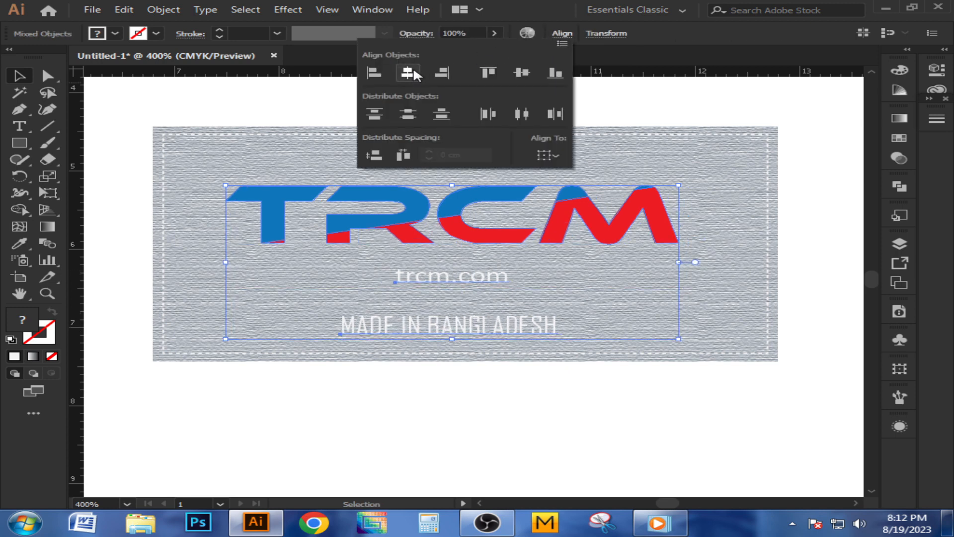
{"action": "left_click", "coordinate": [494, 410]}
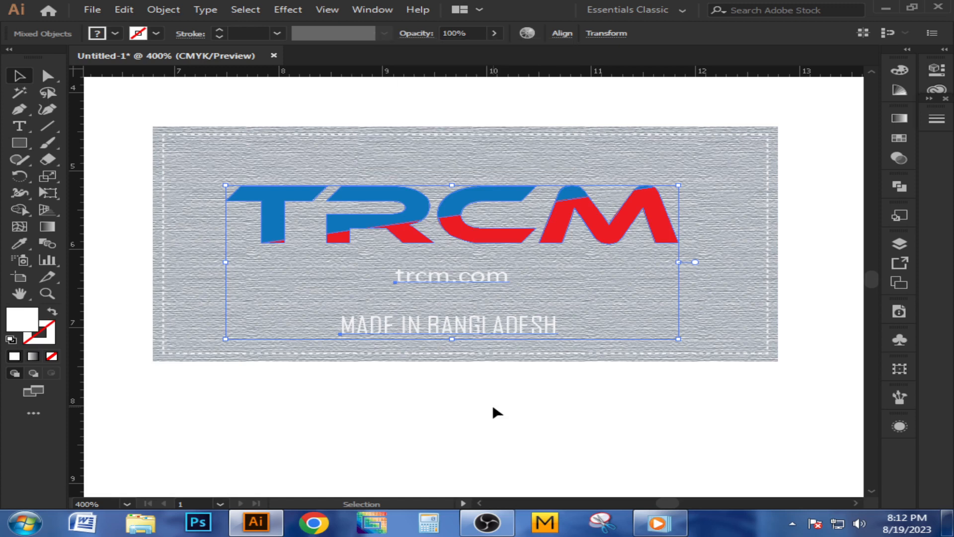
- Fill the "MADE IN BANGLADESH" text with the K=50 grey swatch and deselect it
{"action": "left_click", "coordinate": [439, 279]}
{"action": "left_click", "coordinate": [456, 326], "text": "shift"}
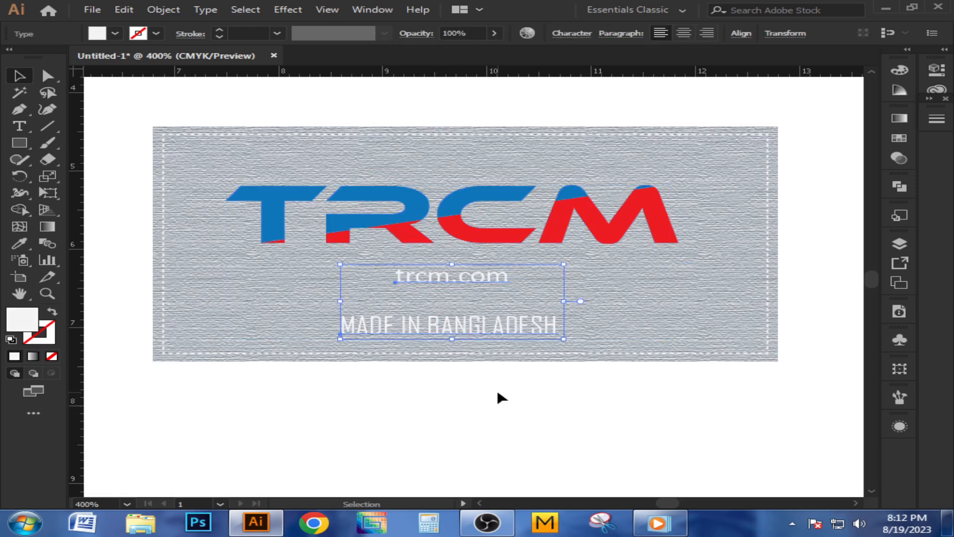
{"action": "left_click", "coordinate": [498, 393]}
{"action": "left_click", "coordinate": [460, 332]}
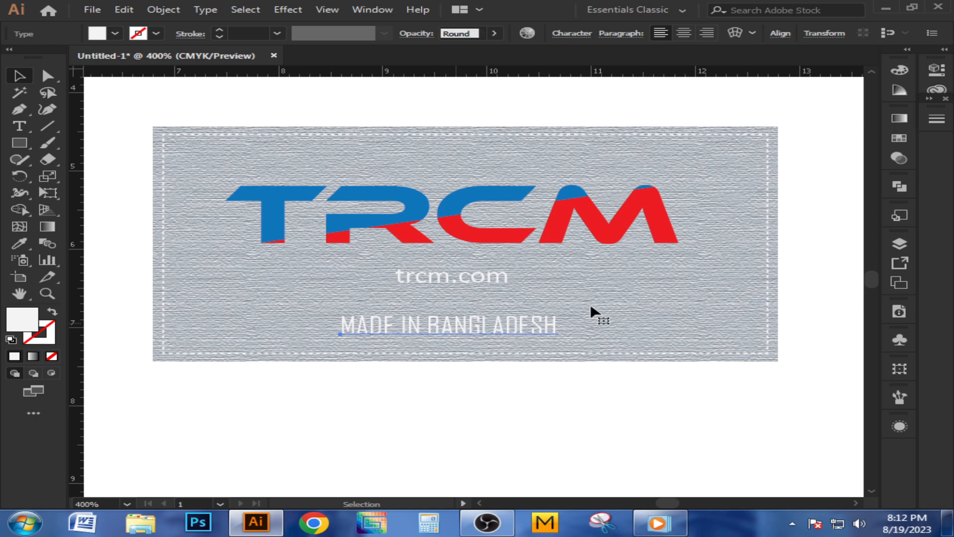
{"action": "left_click", "coordinate": [899, 137]}
{"action": "left_click", "coordinate": [702, 196]}
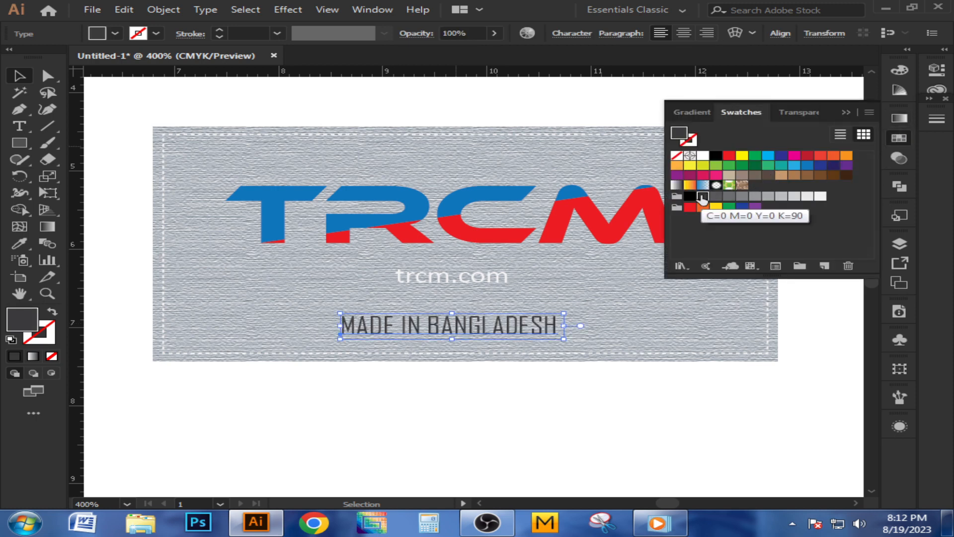
{"action": "left_click", "coordinate": [728, 197]}
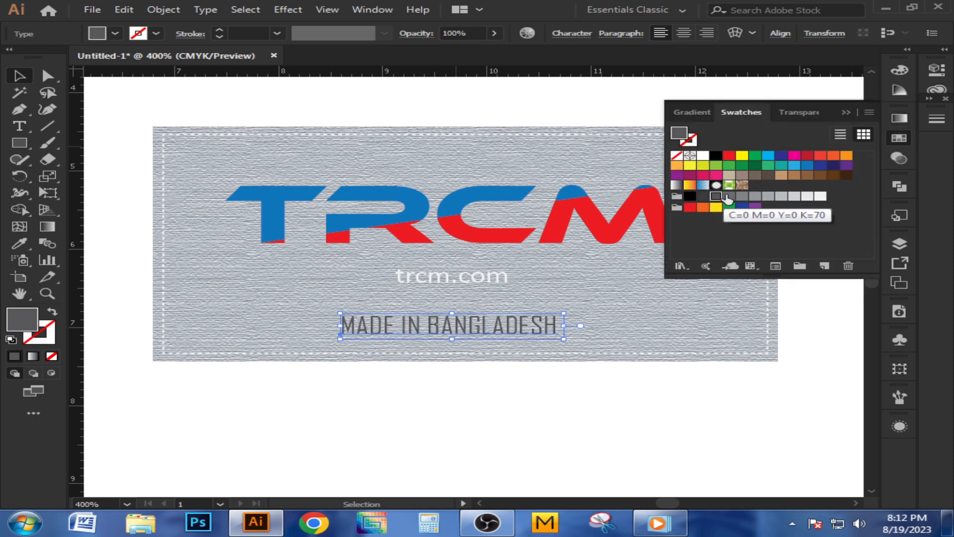
{"action": "left_click", "coordinate": [742, 196]}
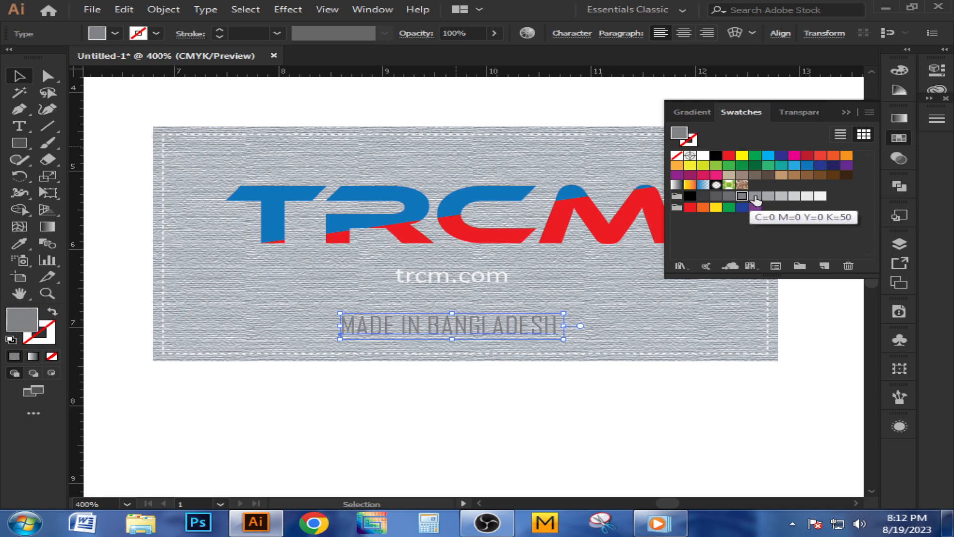
{"action": "left_click", "coordinate": [755, 197]}
{"action": "left_click", "coordinate": [534, 435]}
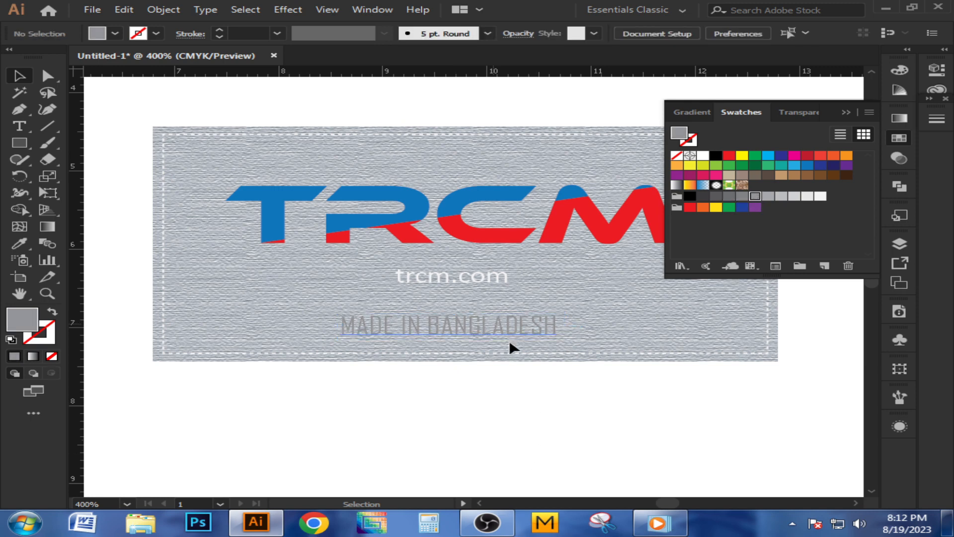
- Fill the trcm.com text with the grey swatch one shade darker than K=50, deselect it and close the swatches
{"action": "left_click", "coordinate": [473, 278]}
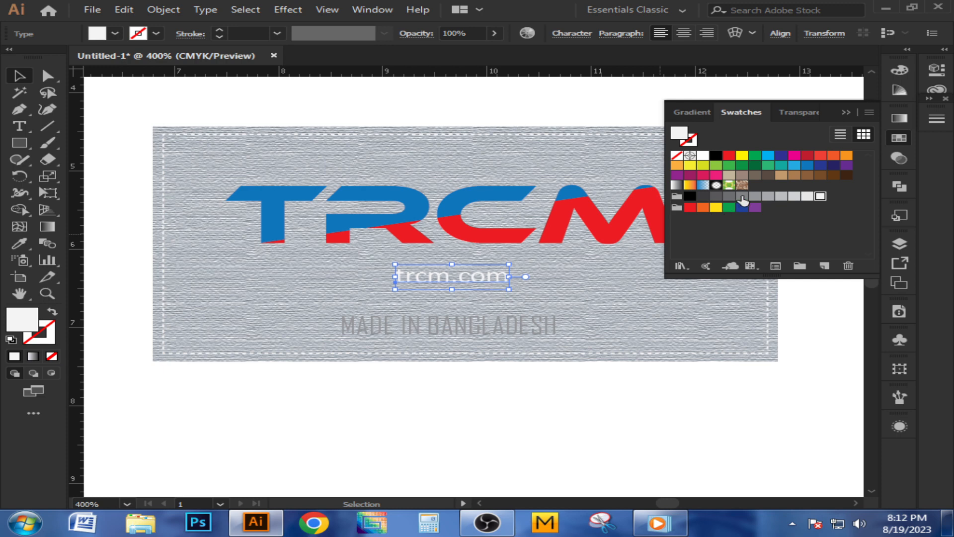
{"action": "left_click", "coordinate": [742, 197]}
{"action": "left_click", "coordinate": [571, 384]}
{"action": "scroll", "coordinate": [458, 405], "scroll_direction": "down", "scroll_amount": 1}
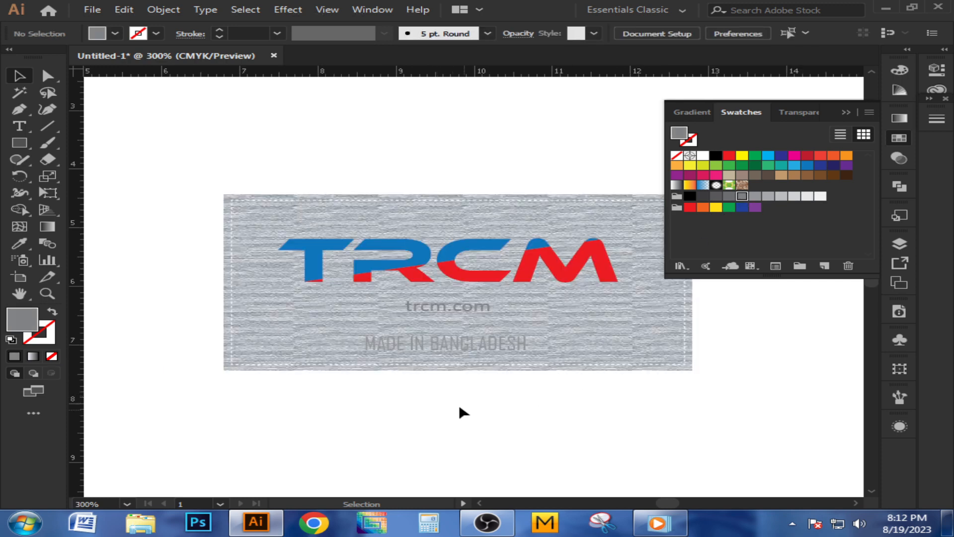
{"action": "left_click_drag", "start_coordinate": [492, 415], "coordinate": [435, 384]}
{"action": "left_click", "coordinate": [841, 111]}
{"action": "scroll", "coordinate": [315, 363], "scroll_direction": "up", "scroll_amount": 1}
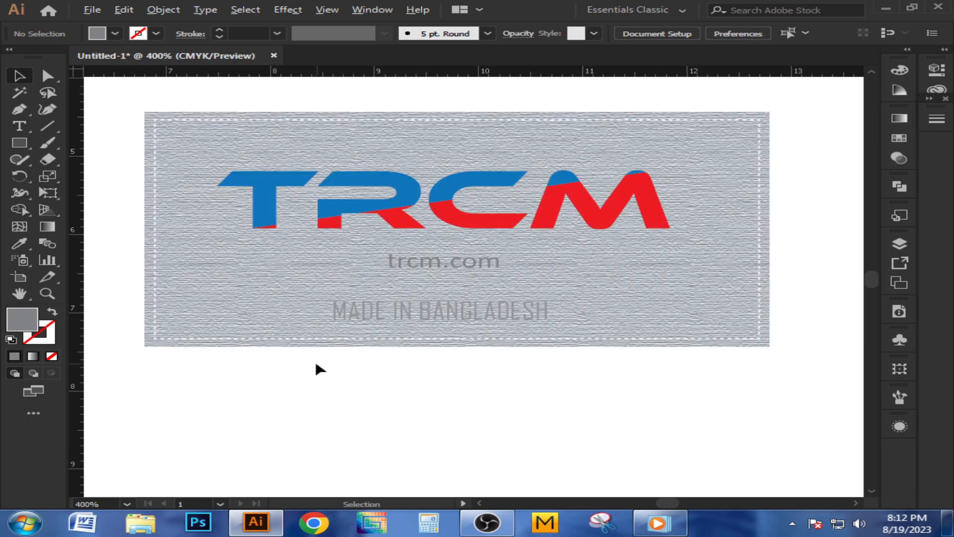
- Nudge the trcm.com text down about 0.06 cm and the "MADE IN BANGLADESH" text about 0.04 cm right and 0.05 cm down
{"action": "scroll", "coordinate": [315, 363], "scroll_direction": "down", "scroll_amount": 1}
{"action": "scroll", "coordinate": [378, 378], "scroll_direction": "down", "scroll_amount": 1}
{"action": "scroll", "coordinate": [415, 342], "scroll_direction": "up", "scroll_amount": 1}
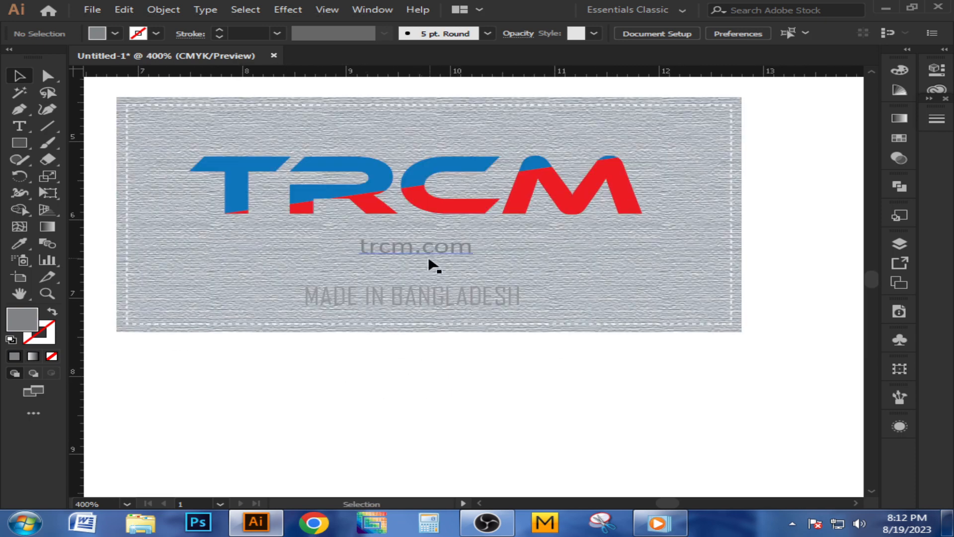
{"action": "left_click_drag", "start_coordinate": [428, 255], "coordinate": [428, 257]}
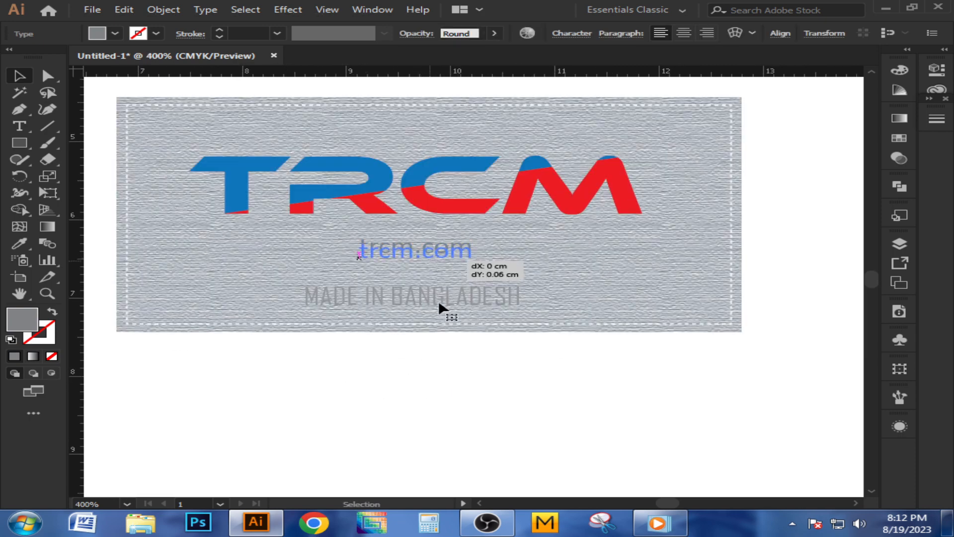
{"action": "left_click_drag", "start_coordinate": [467, 300], "coordinate": [470, 304]}
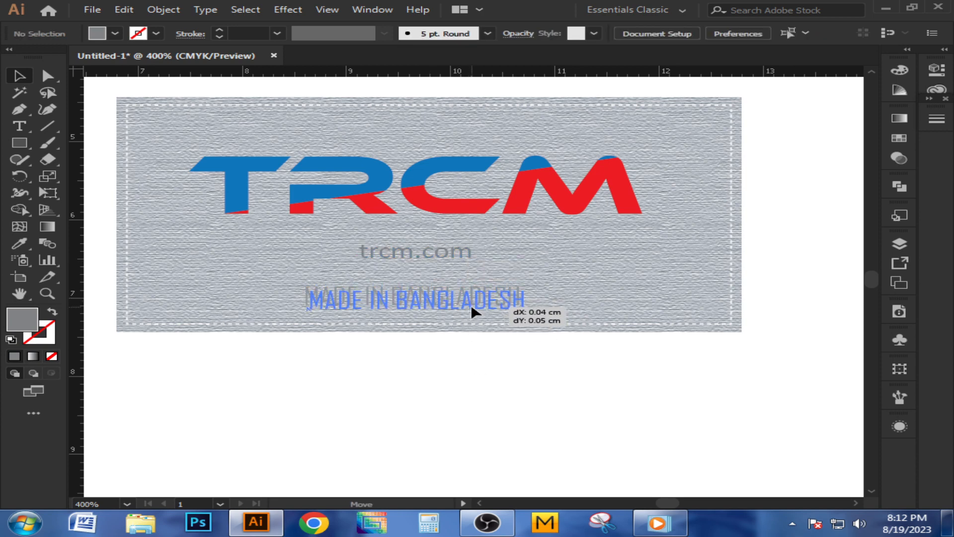
{"action": "scroll", "coordinate": [444, 375], "scroll_direction": "down", "scroll_amount": 1}
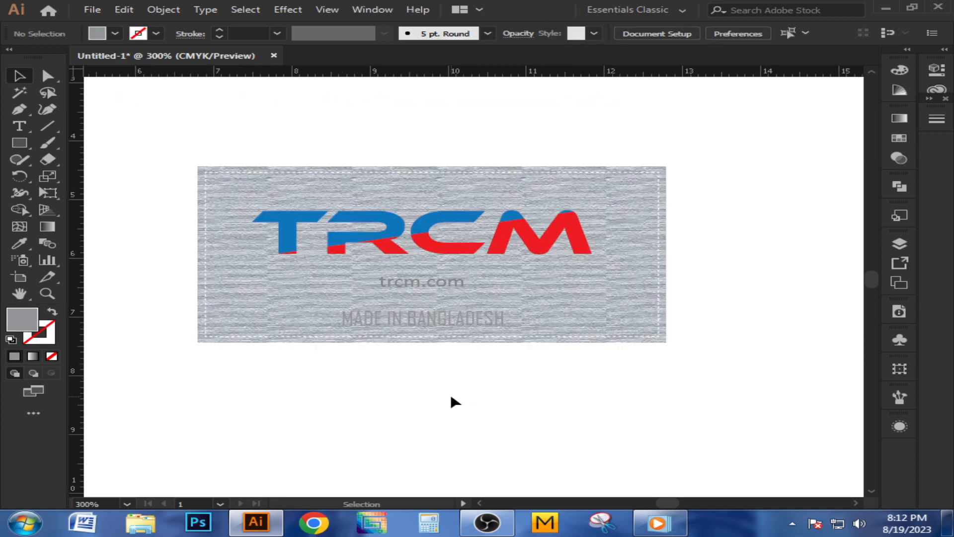
{"action": "left_click_drag", "start_coordinate": [450, 394], "coordinate": [445, 380]}
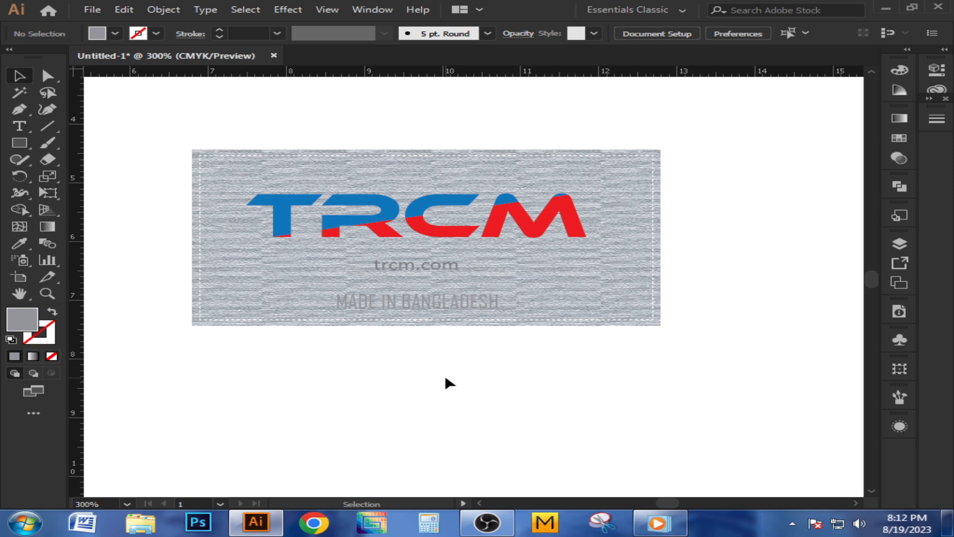
{"action": "left_click_drag", "start_coordinate": [446, 374], "coordinate": [451, 390]}
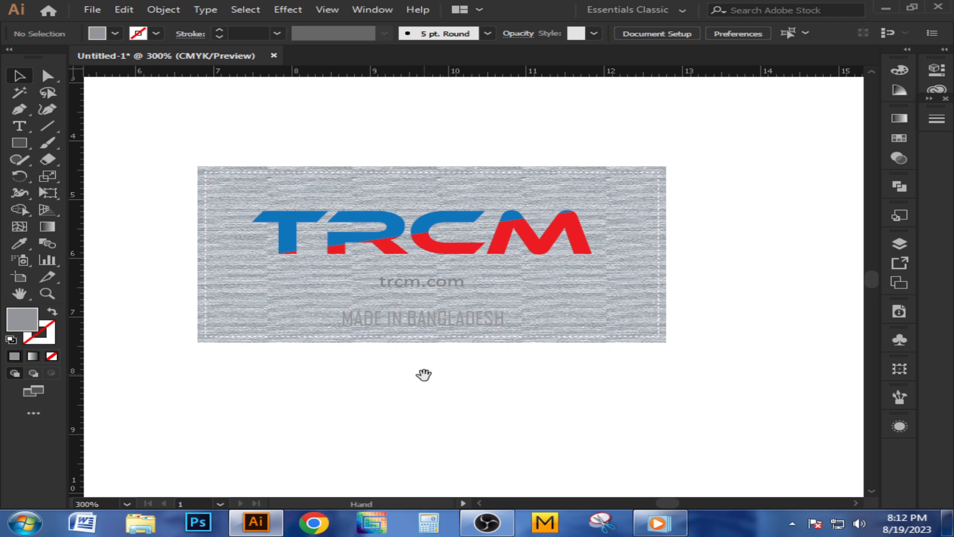
{"action": "left_click_drag", "start_coordinate": [424, 377], "coordinate": [420, 364]}
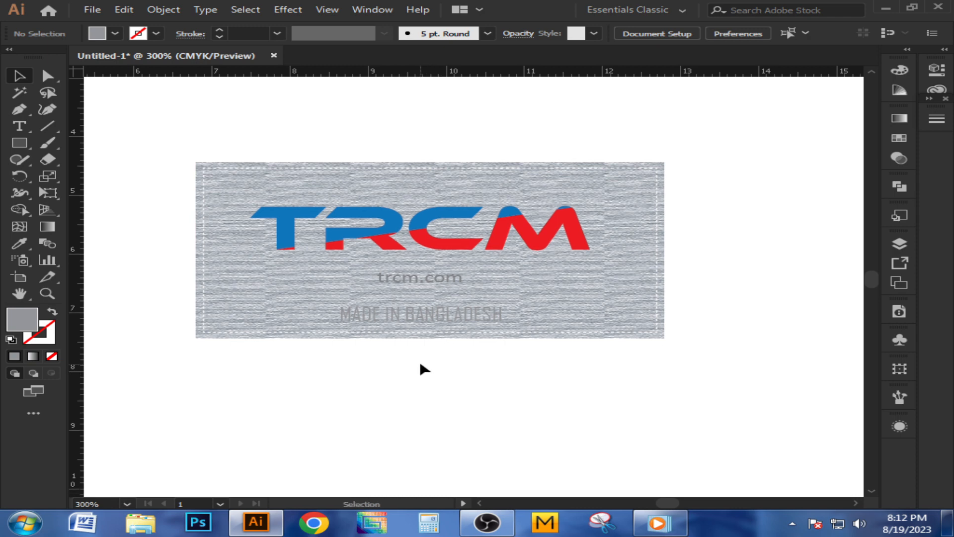
{"action": "left_click", "coordinate": [92, 10]}
{"action": "left_click", "coordinate": [128, 124]}
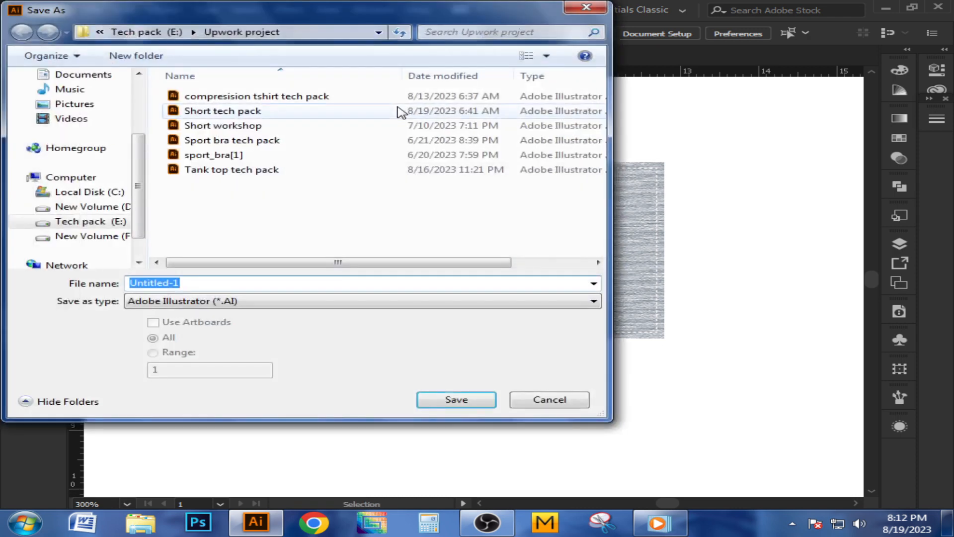
{"action": "left_click", "coordinate": [531, 392]}
{"action": "left_click_drag", "start_coordinate": [530, 392], "coordinate": [575, 385]}
{"action": "left_click_drag", "start_coordinate": [648, 387], "coordinate": [599, 360]}
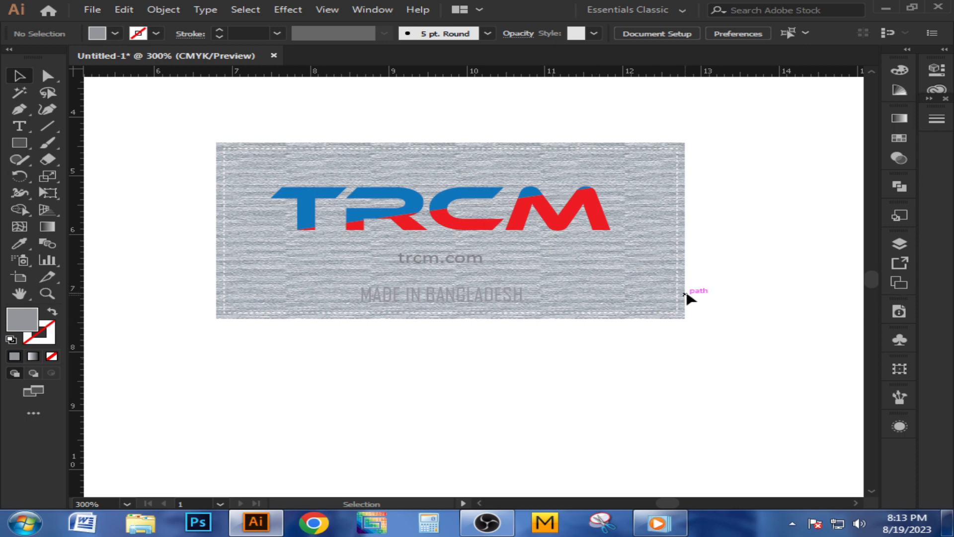
- Unlock the textured grey background rectangle and clear the selection
{"action": "left_click", "coordinate": [163, 9]}
{"action": "left_click", "coordinate": [213, 120]}
{"action": "left_click", "coordinate": [149, 208]}
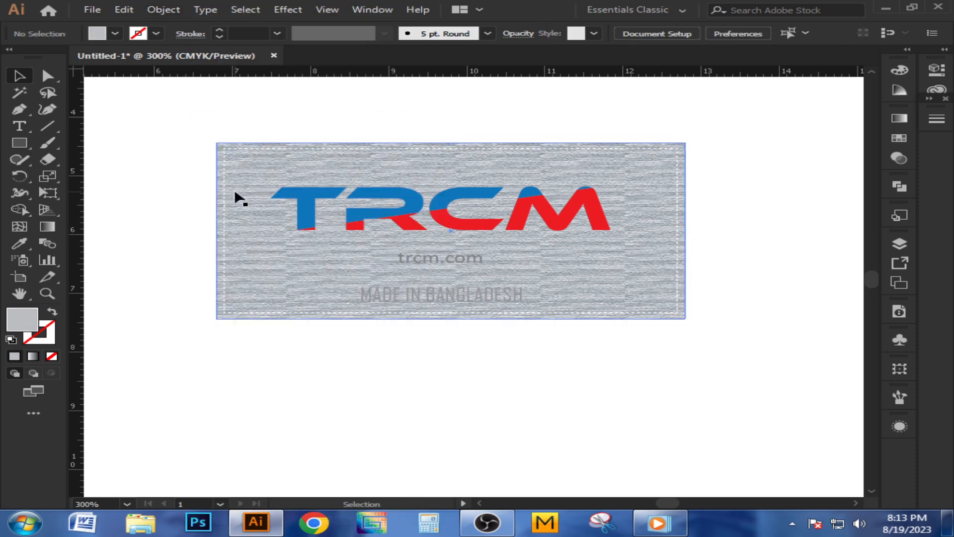
- Give the textured background rectangle a 1 px outline in the K=70 grey swatch and deselect it
{"action": "left_click", "coordinate": [231, 169]}
{"action": "left_click", "coordinate": [115, 33]}
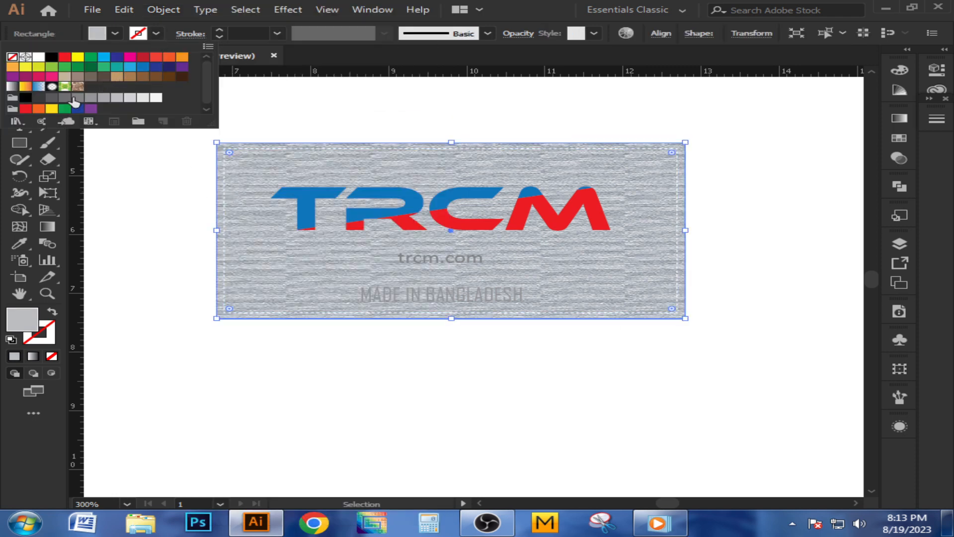
{"action": "left_click", "coordinate": [65, 98]}
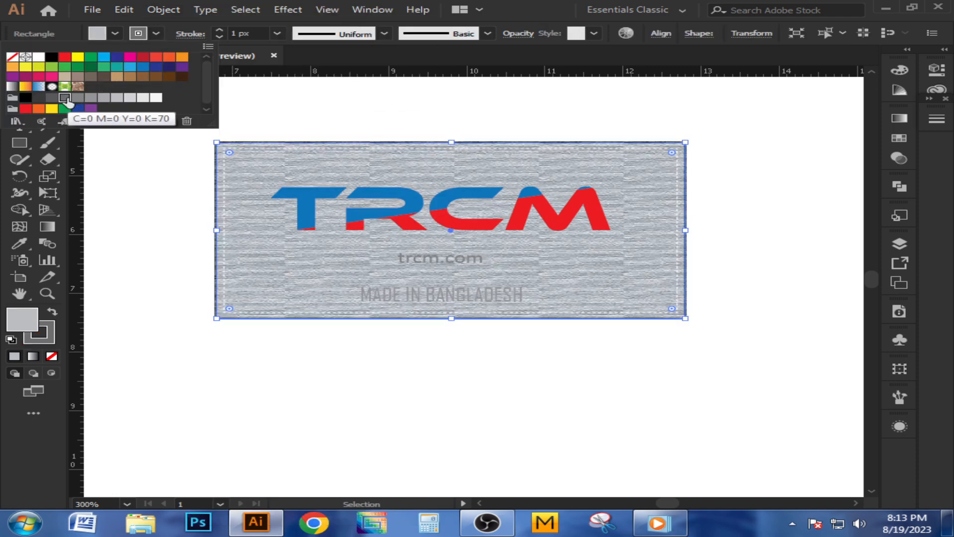
{"action": "left_click", "coordinate": [141, 196]}
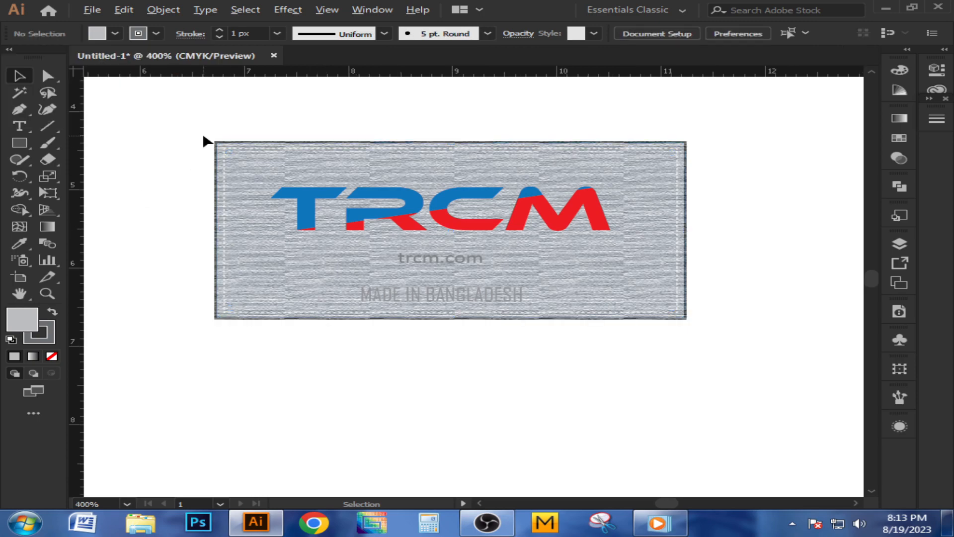
{"action": "scroll", "coordinate": [204, 136], "scroll_direction": "up", "scroll_amount": 3}
{"action": "scroll", "coordinate": [196, 149], "scroll_direction": "down", "scroll_amount": 3}
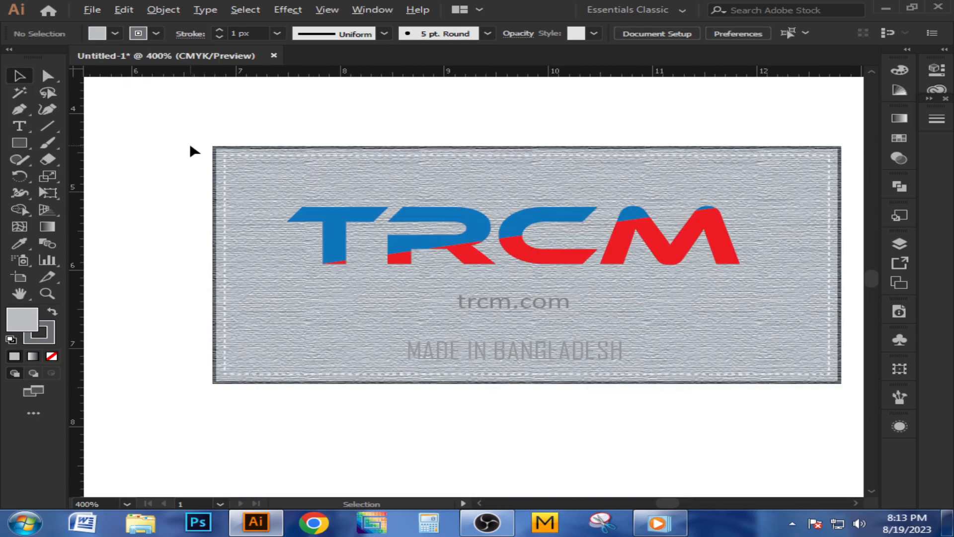
{"action": "scroll", "coordinate": [443, 358], "scroll_direction": "down", "scroll_amount": 2}
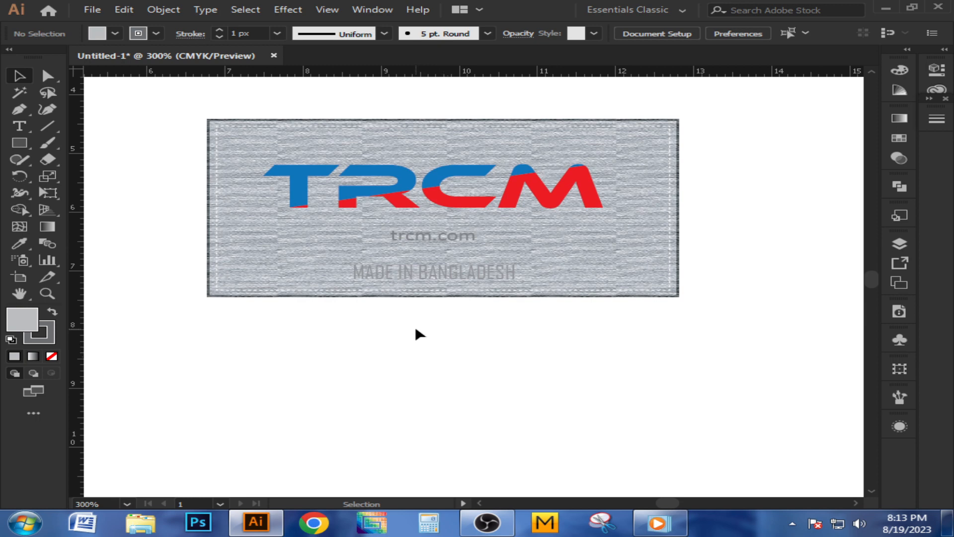
{"action": "left_click_drag", "start_coordinate": [416, 329], "coordinate": [424, 356]}
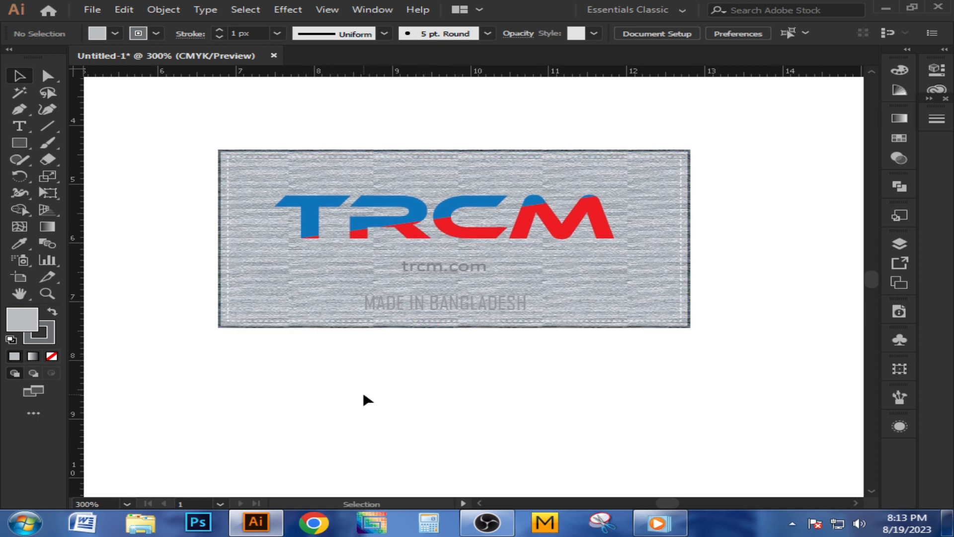